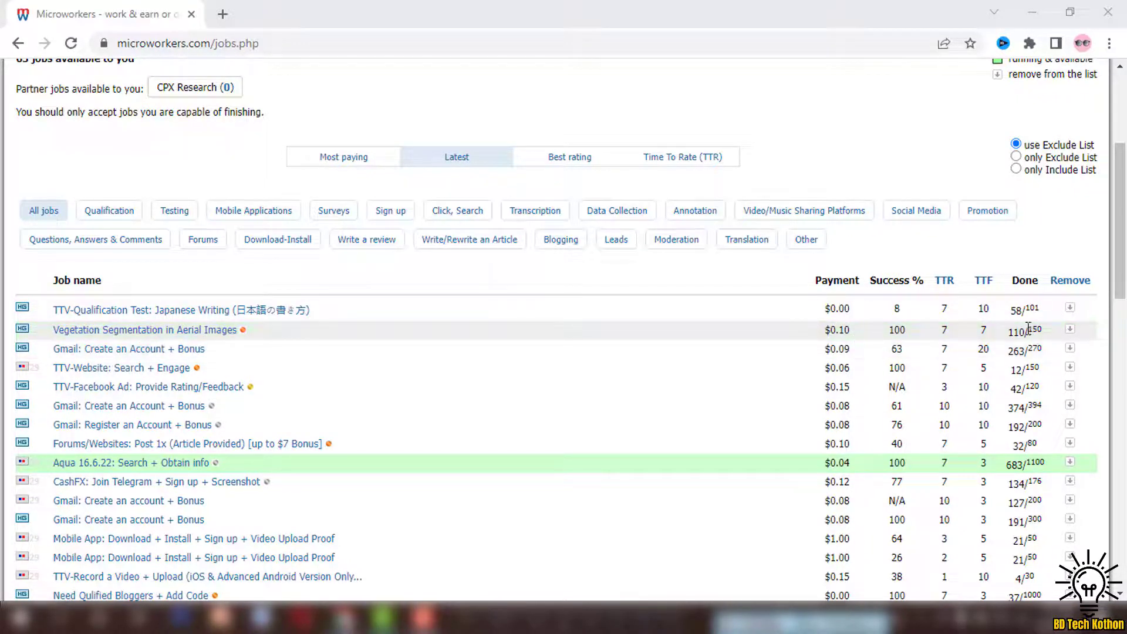
Step: Open the details of the "Vegetation Segmentation in Aerial Images" job from the latest jobs list
drag(1007, 338, 1030, 338)
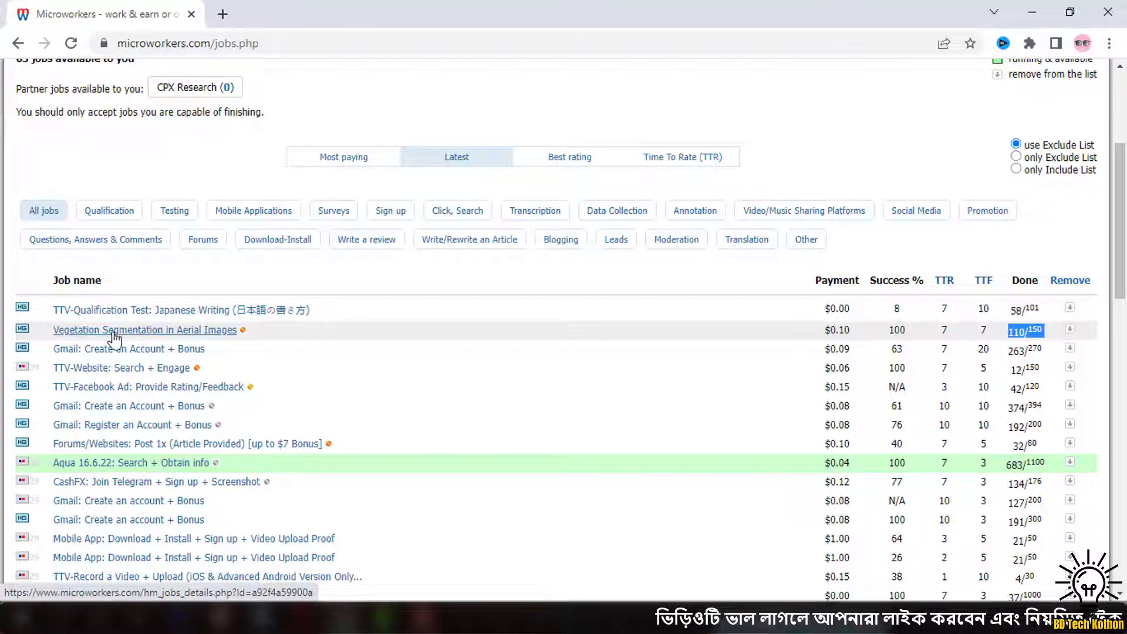
click(148, 332)
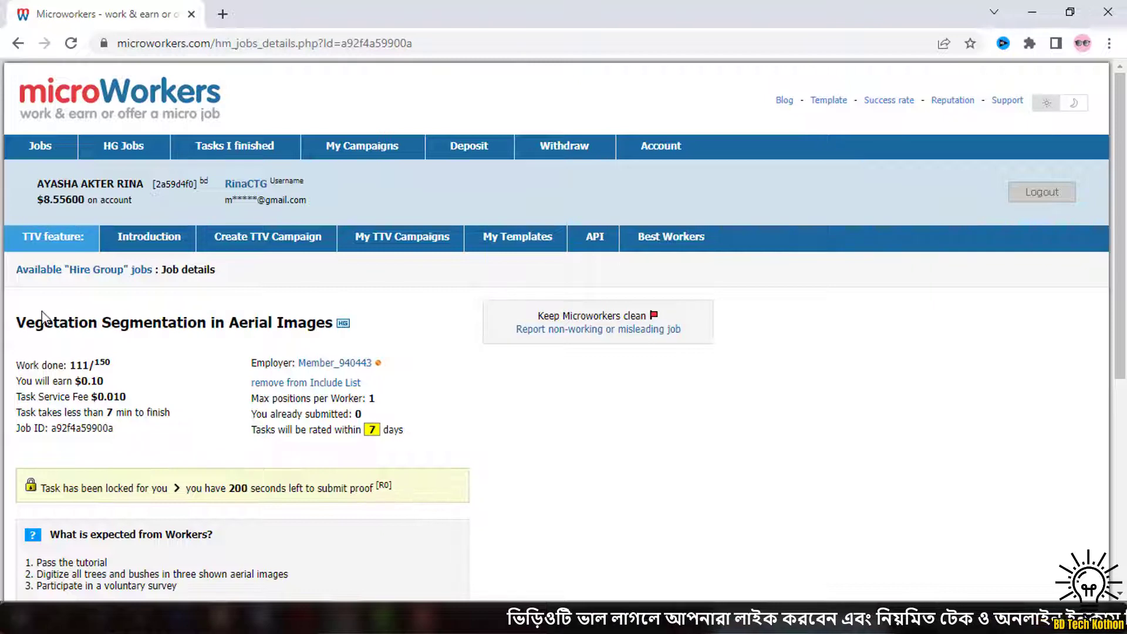
Step: Examine the job's title, payment, time to finish and rating period on its details page
drag(14, 324, 210, 322)
click(269, 313)
scroll(246, 305, down, 2)
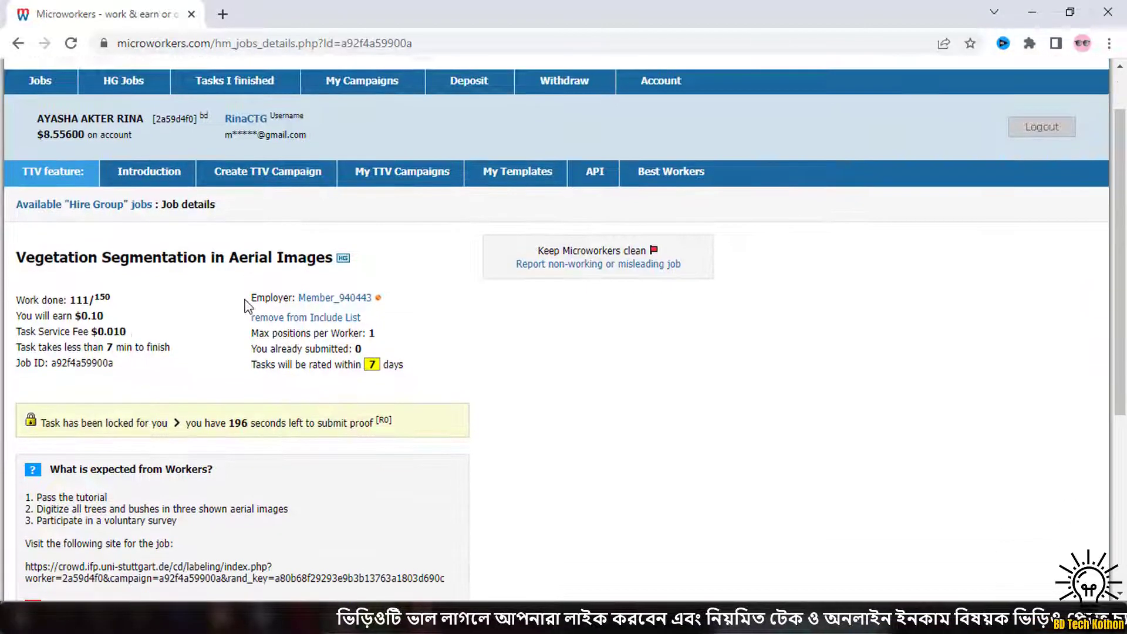
drag(39, 330, 193, 336)
drag(184, 331, 40, 330)
click(166, 337)
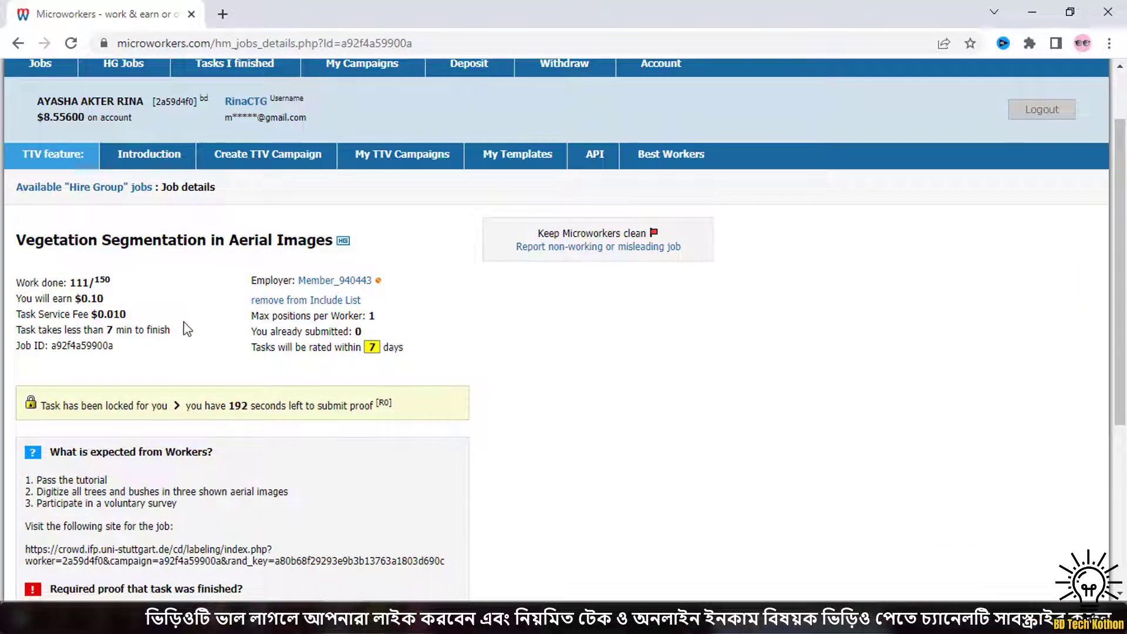
double_click(35, 331)
click(166, 330)
scroll(168, 328, down, 4)
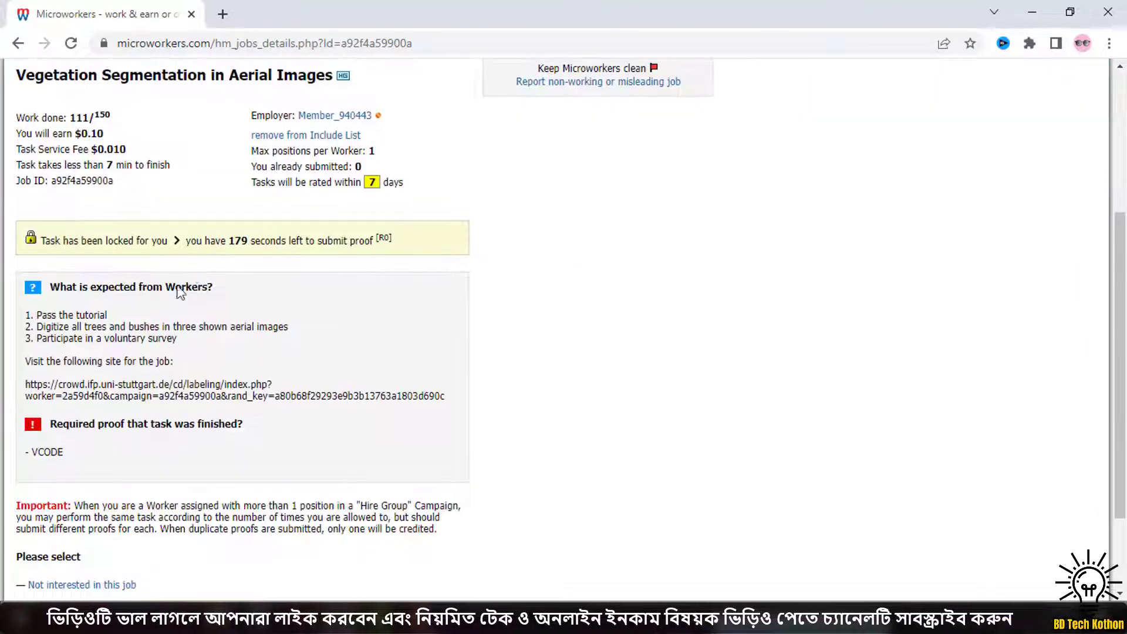
Step: Read what is expected from workers, including the tutorial, digitizing and survey requirements and the site to visit
drag(72, 286, 124, 287)
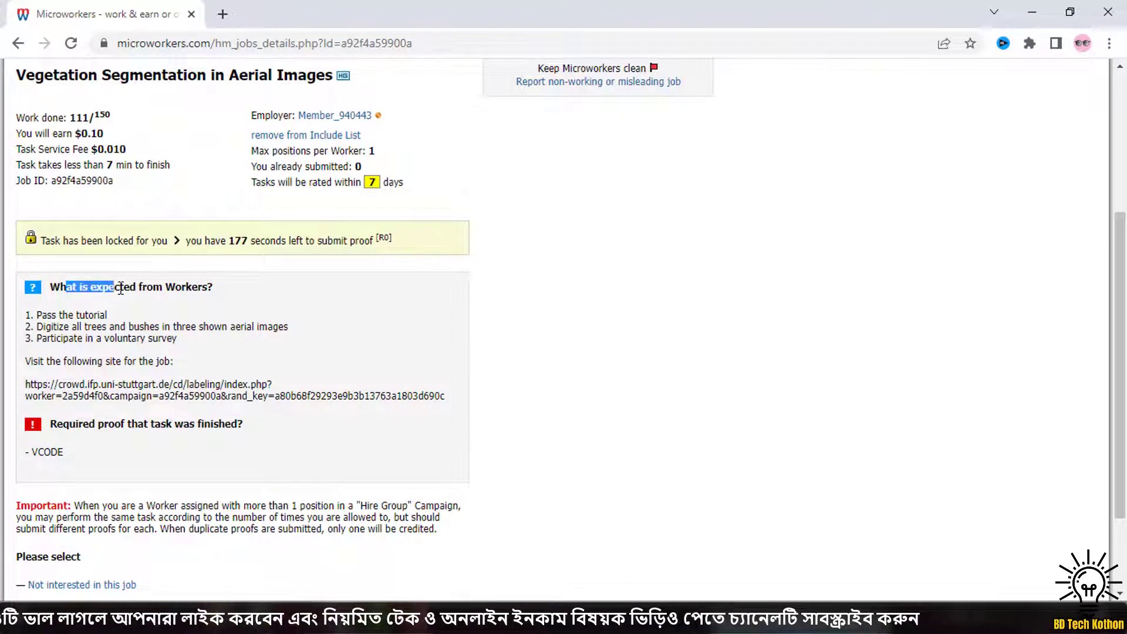
scroll(92, 267, down, 2)
click(92, 266)
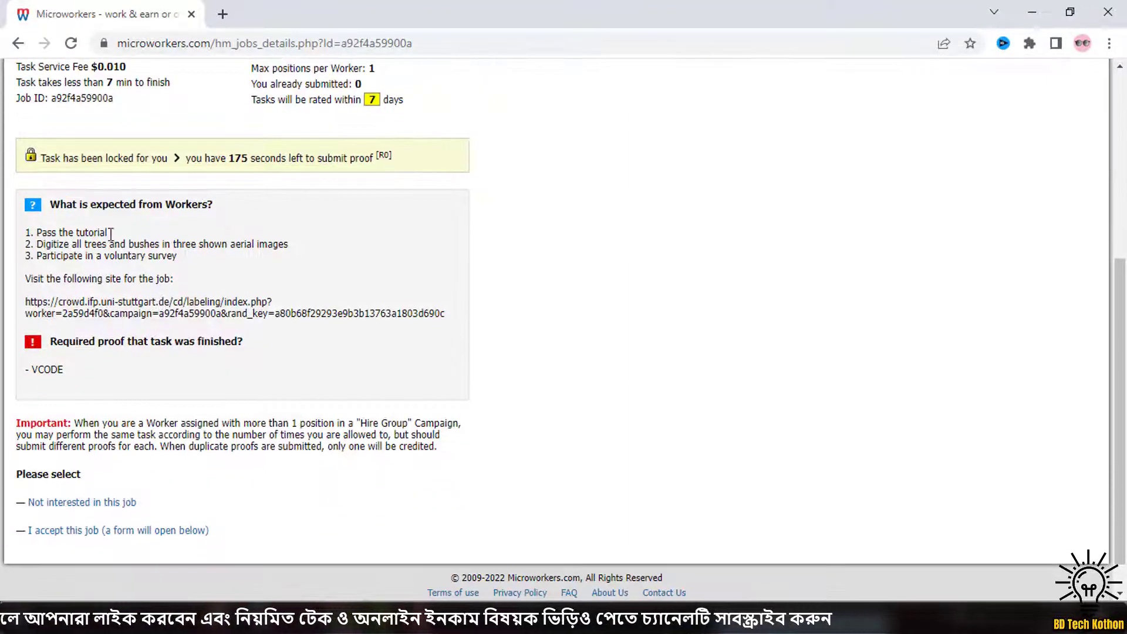
drag(137, 240, 26, 245)
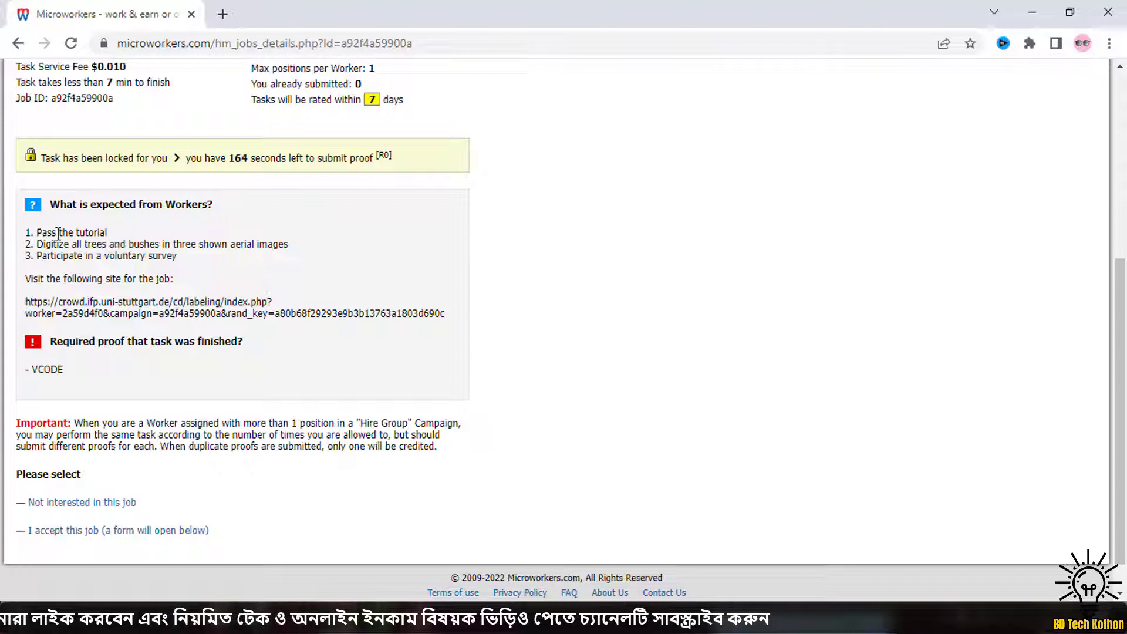
drag(109, 234, 37, 234)
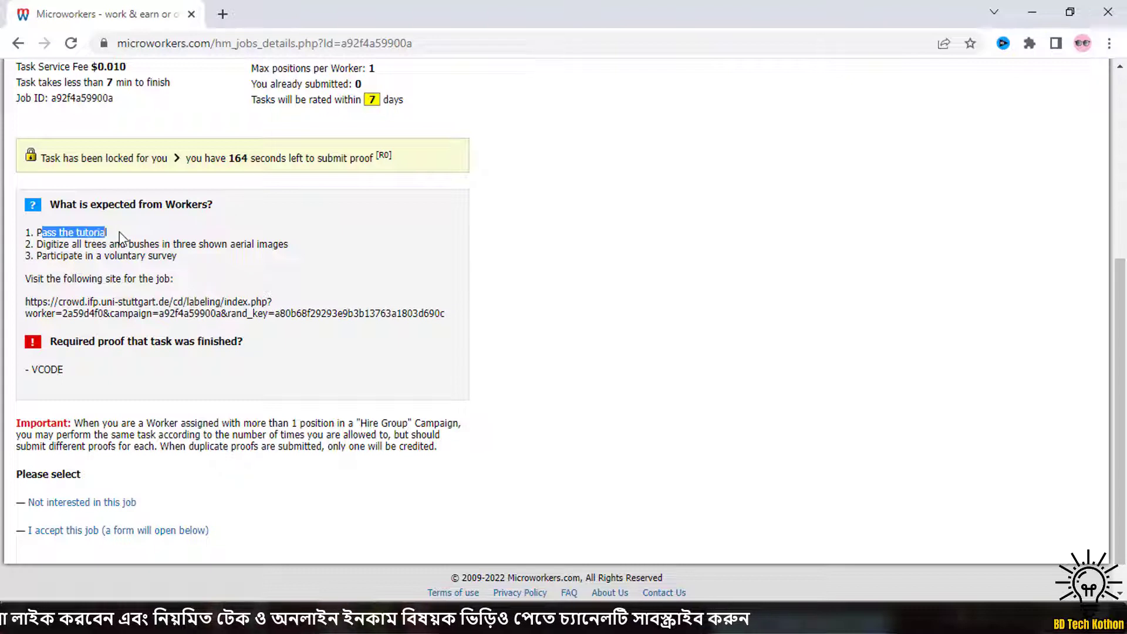
click(61, 238)
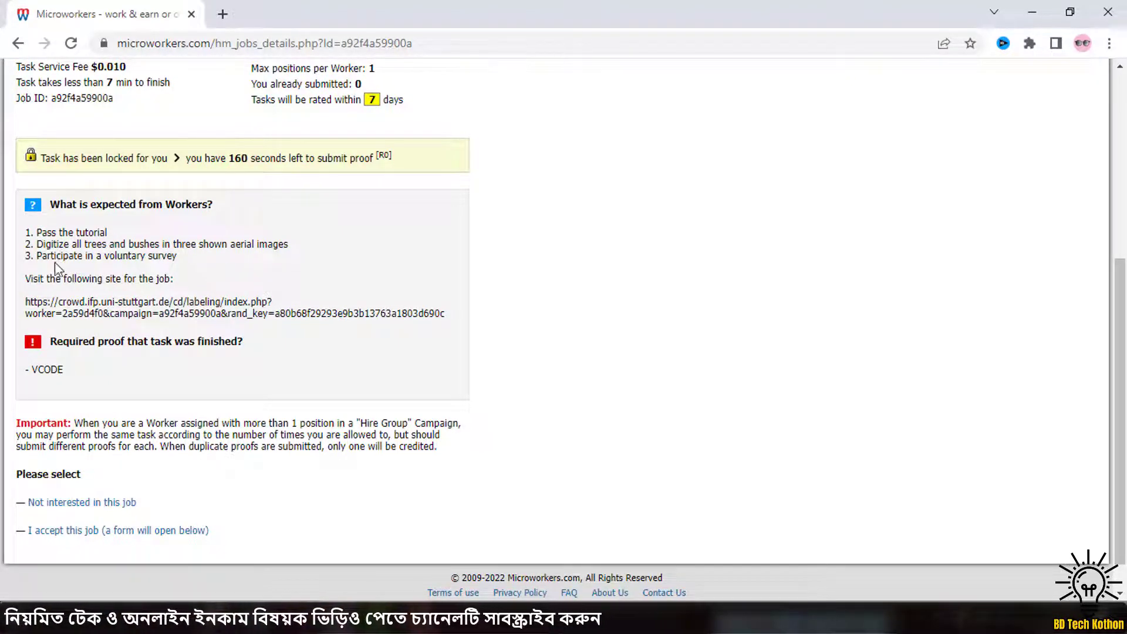
drag(38, 257, 123, 257)
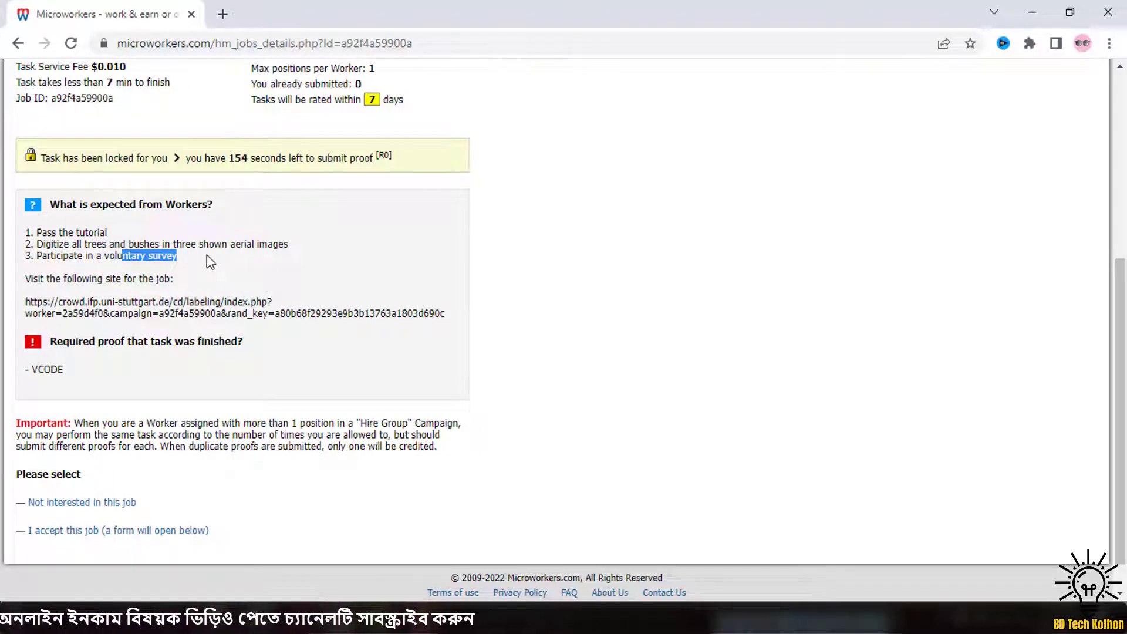
click(210, 262)
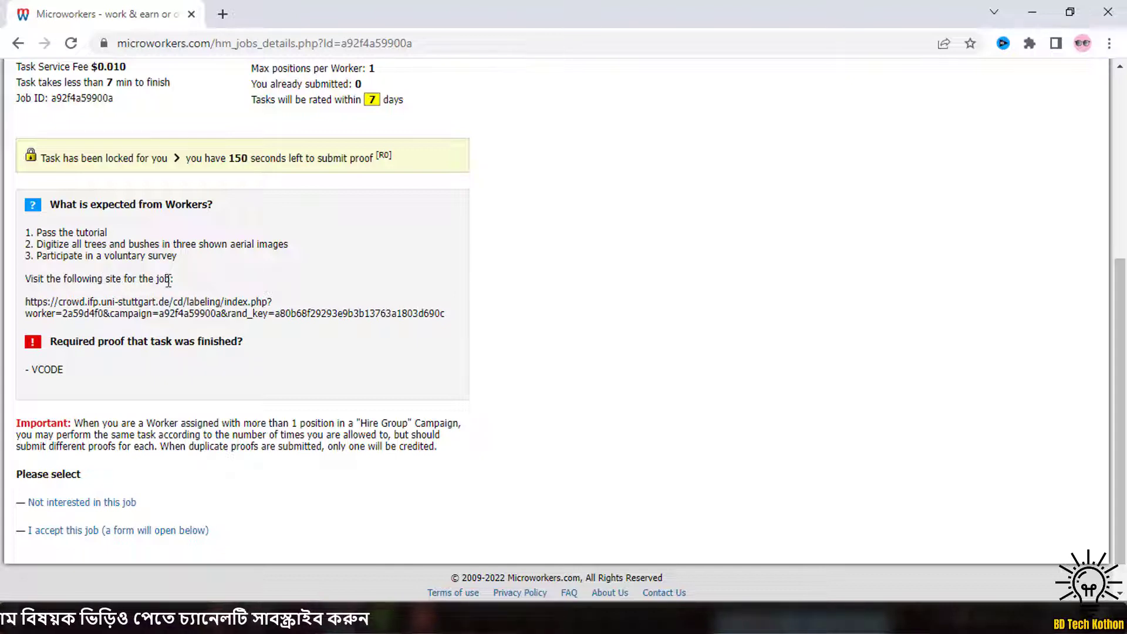
drag(197, 286, 74, 279)
click(75, 310)
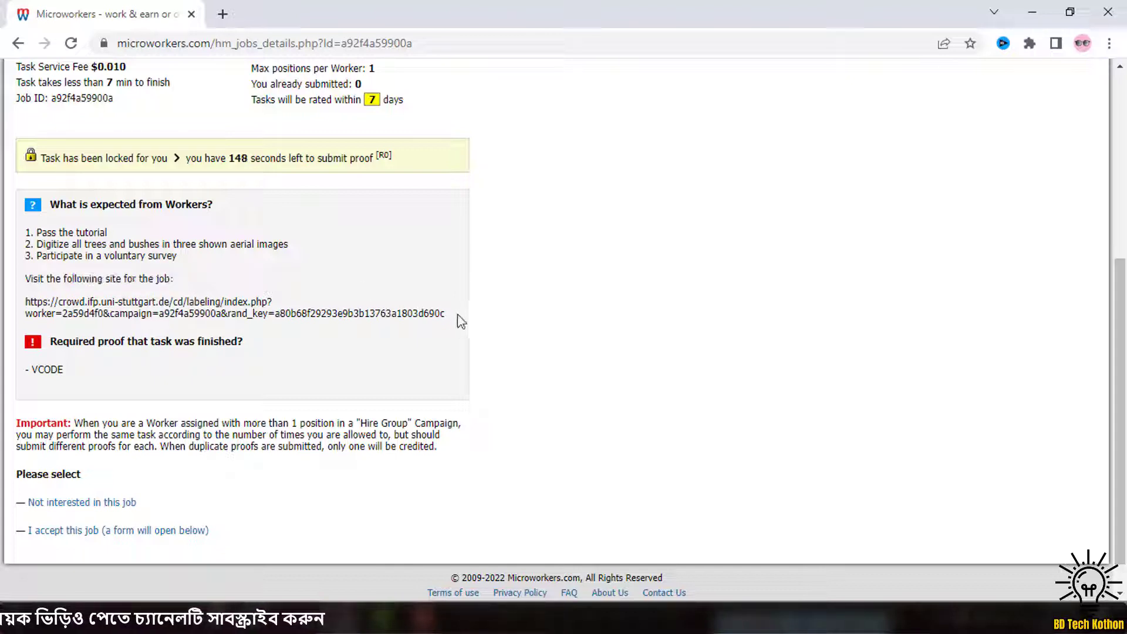
Step: Open the job site address given in the instructions in a new browser tab and bring that tab forward
drag(458, 317, 323, 5)
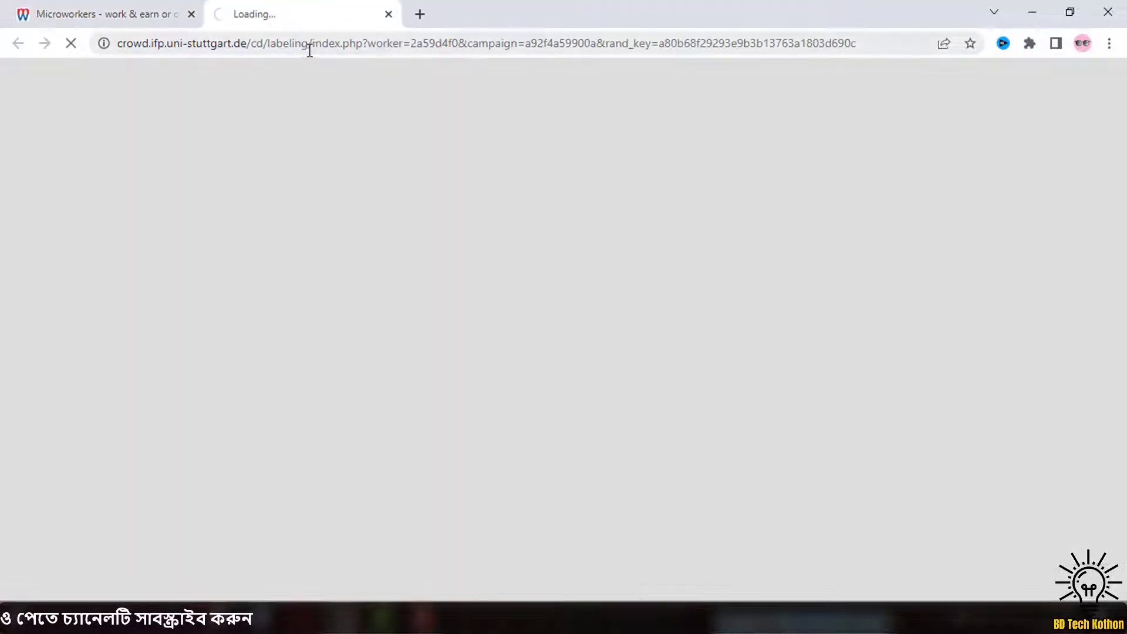
click(141, 14)
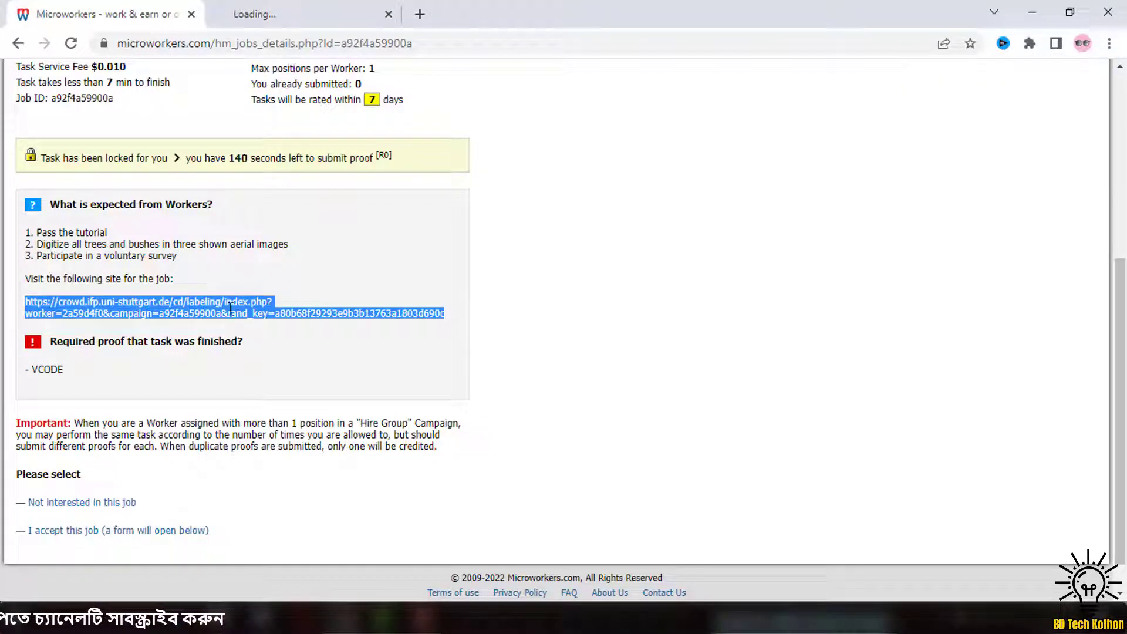
click(305, 280)
click(303, 4)
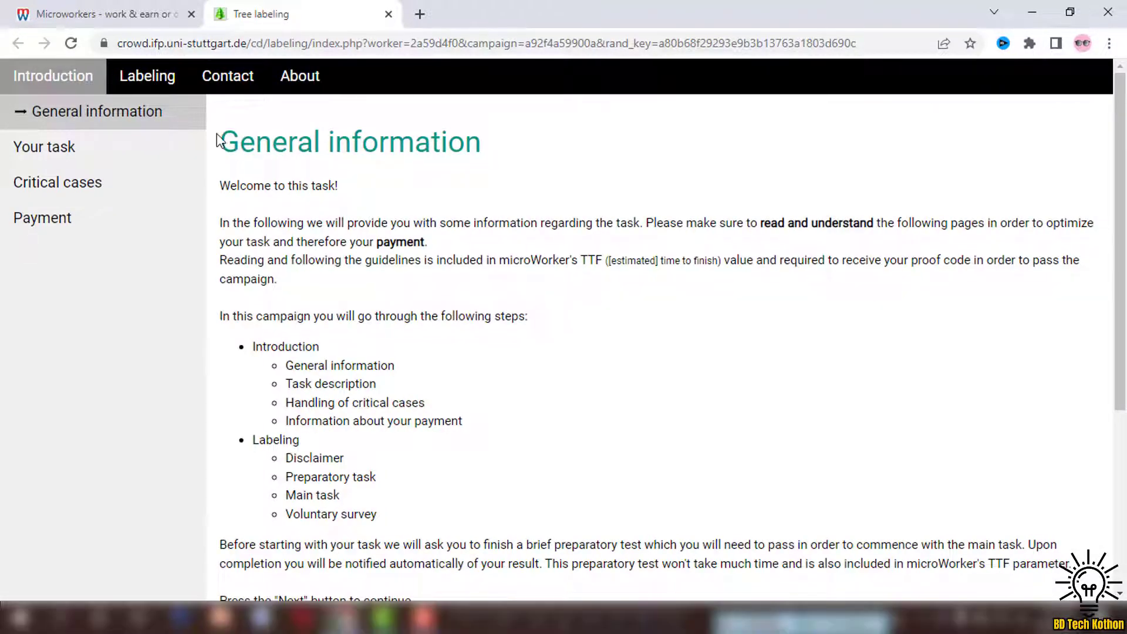
Step: Review the General information page of the Tree labeling introduction and continue to Your task
drag(218, 147, 485, 149)
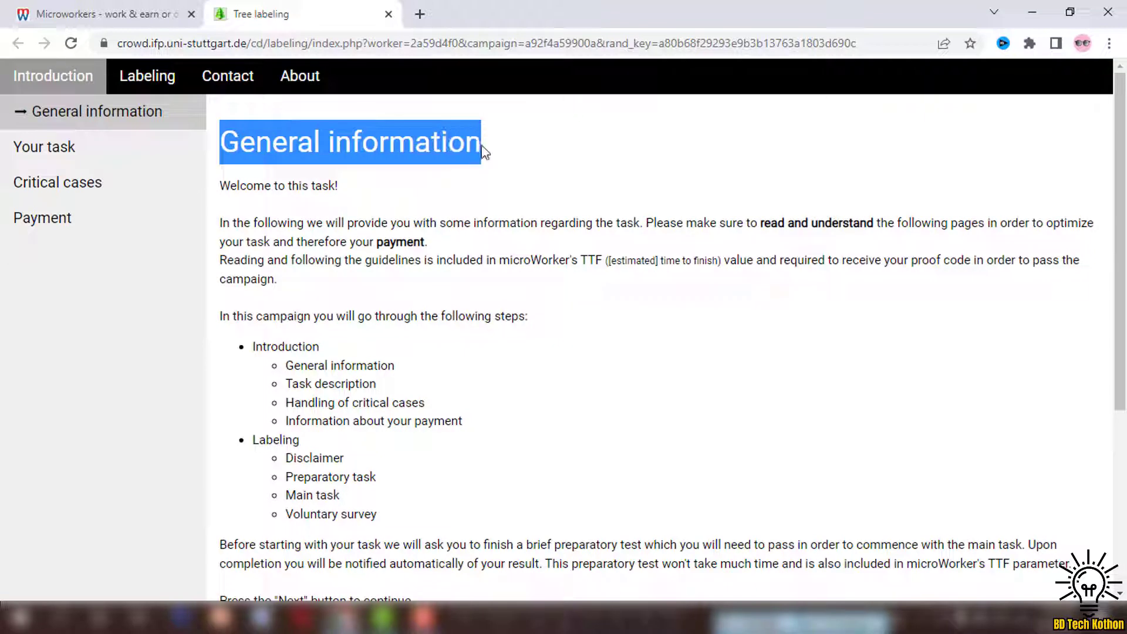
click(241, 148)
scroll(240, 148, down, 5)
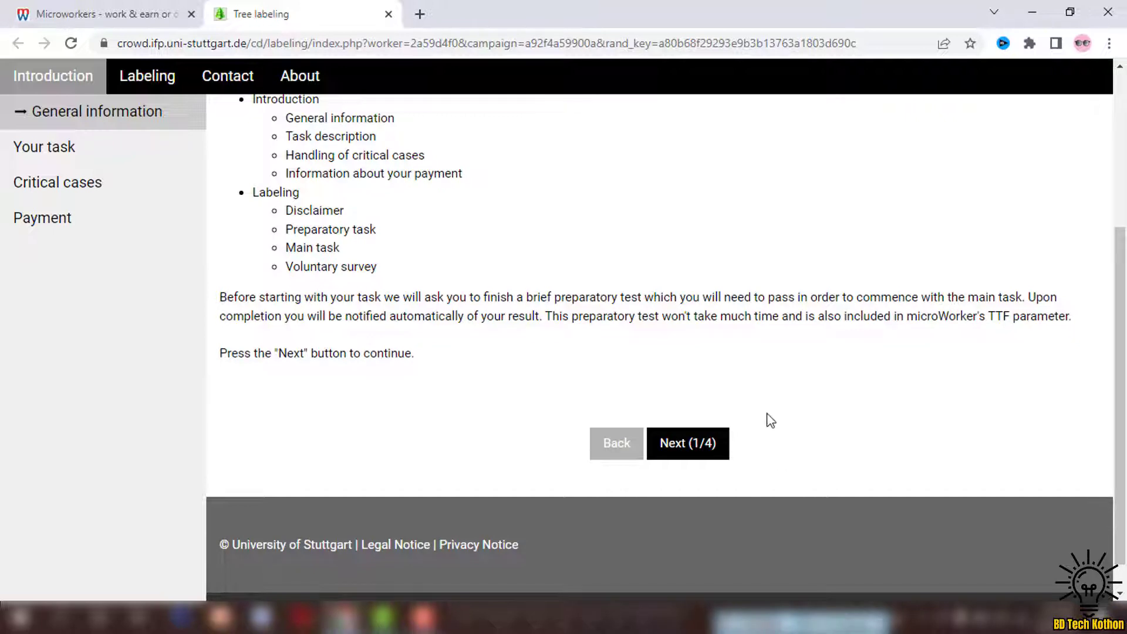
click(685, 449)
Step: Review the task description with its correct and incorrect annotation examples and continue to Critical cases
scroll(448, 266, up, 7)
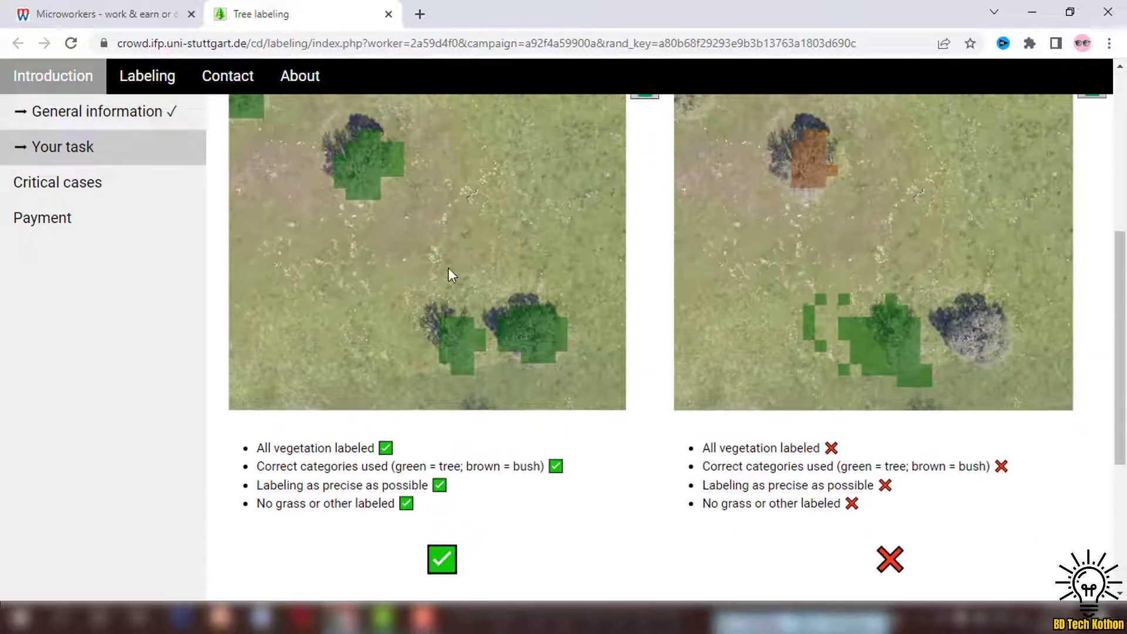
scroll(309, 212, up, 1)
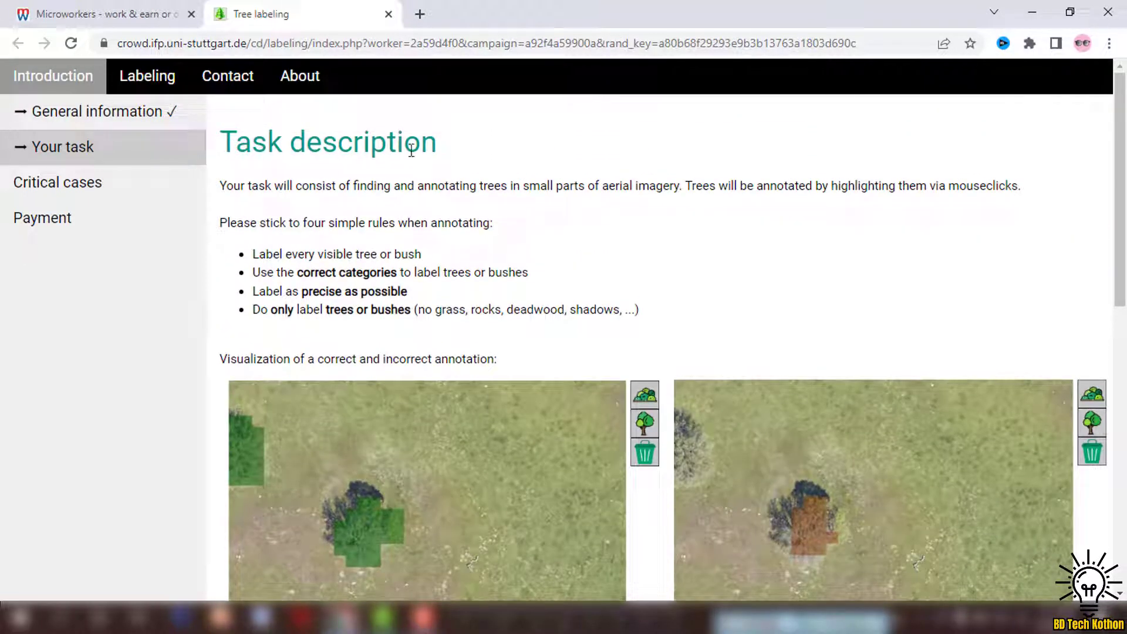
scroll(529, 211, down, 8)
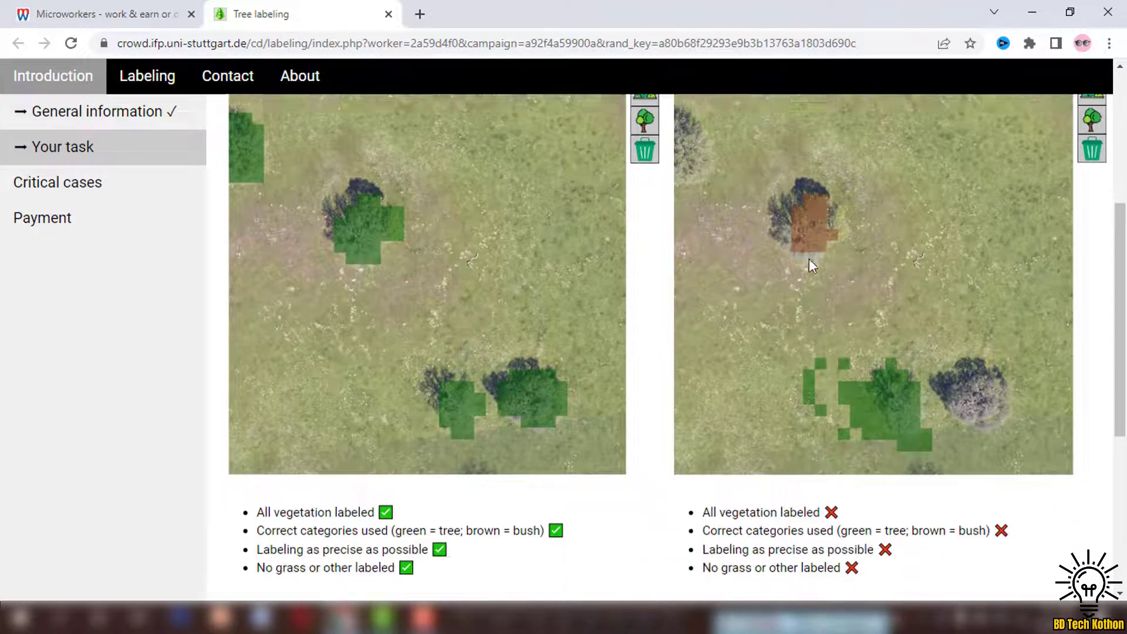
scroll(780, 303, up, 3)
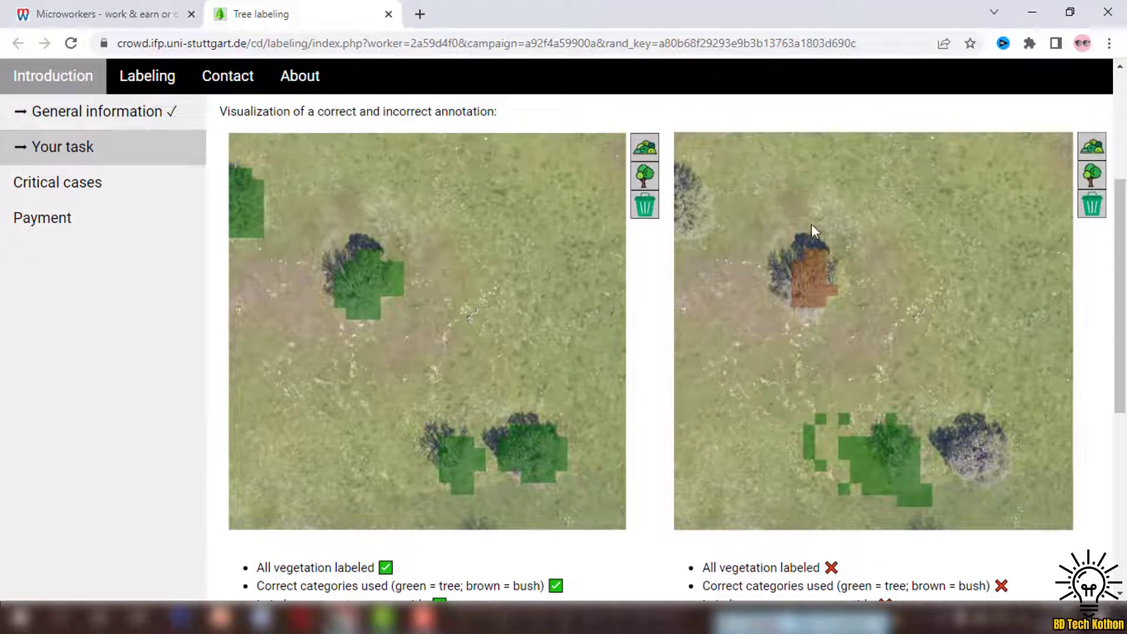
scroll(717, 270, down, 2)
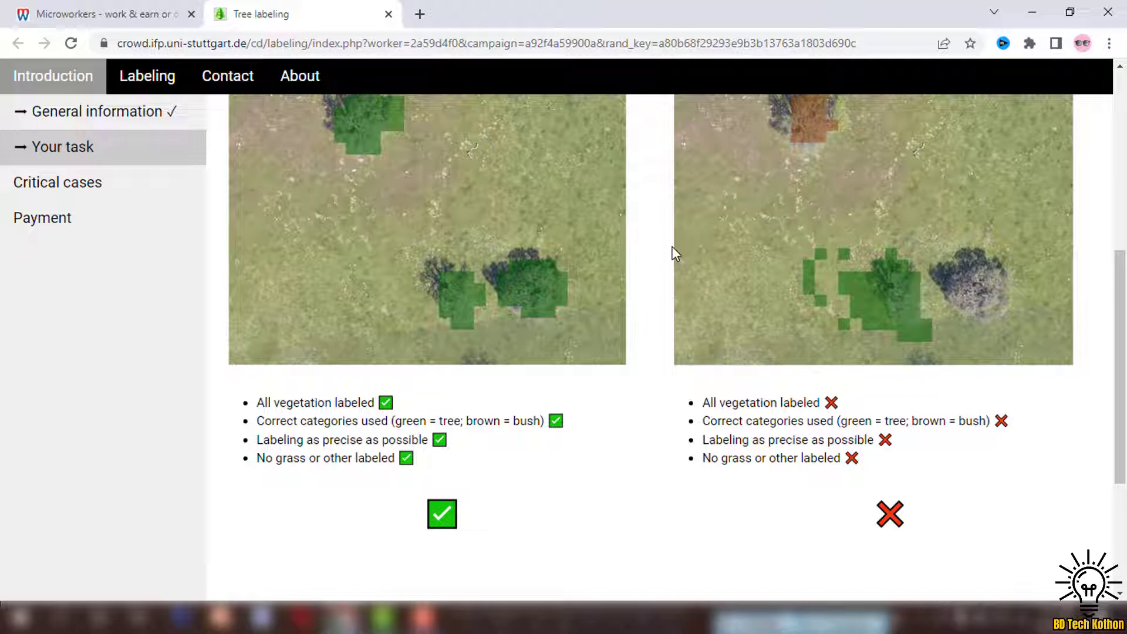
scroll(675, 254, down, 2)
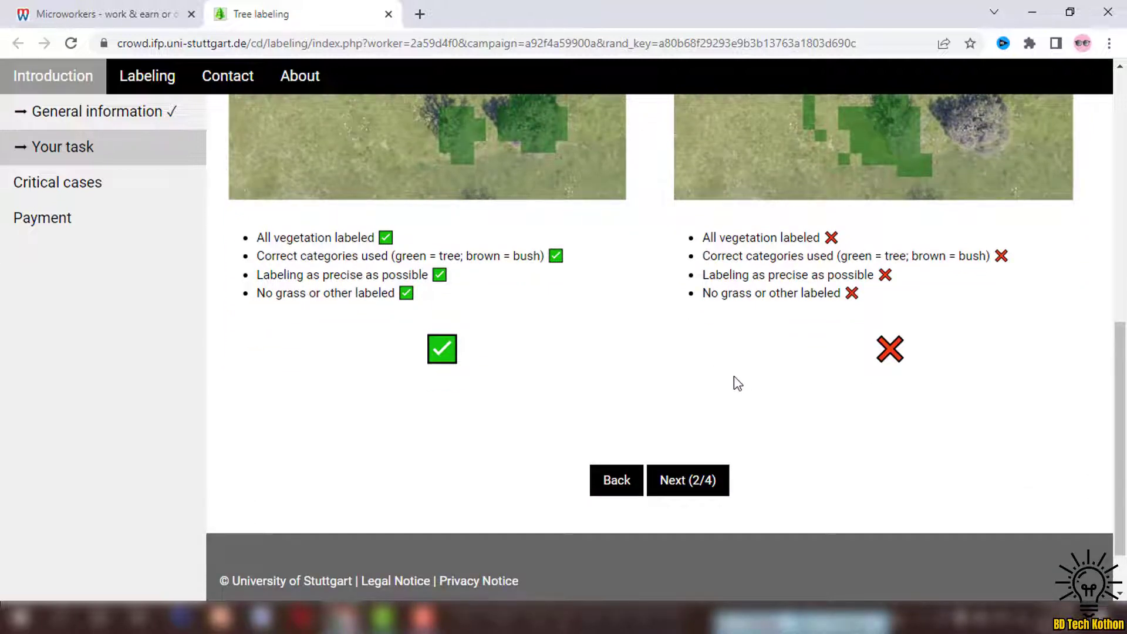
click(692, 489)
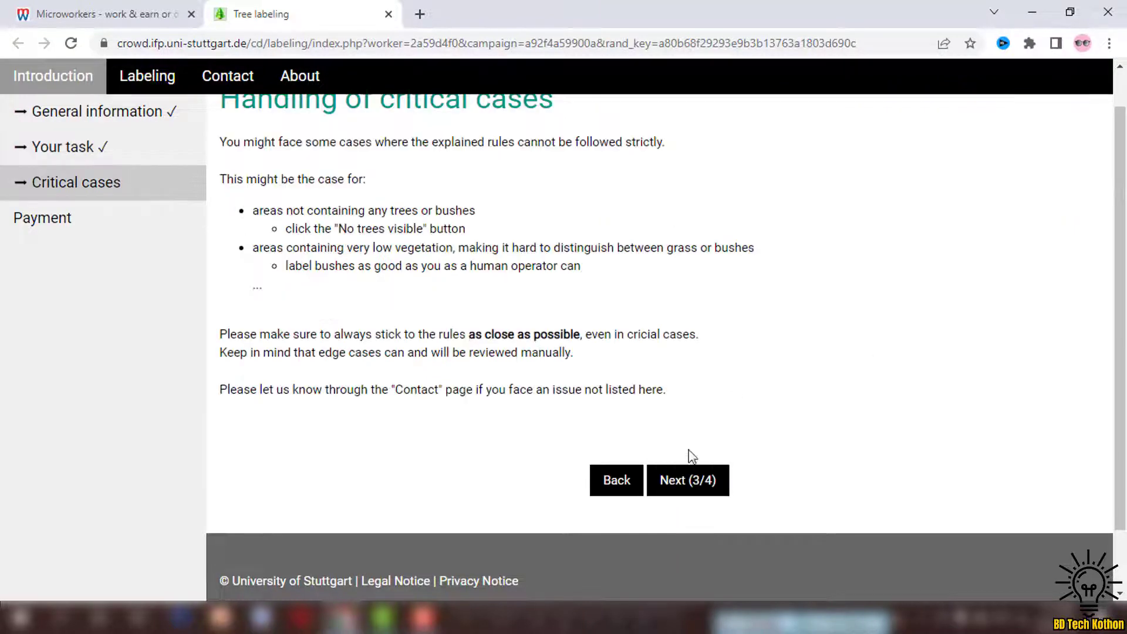
Step: Review the handling of critical cases and proceed through the Payment page to the Labeling section
scroll(656, 336, up, 1)
scroll(658, 338, down, 2)
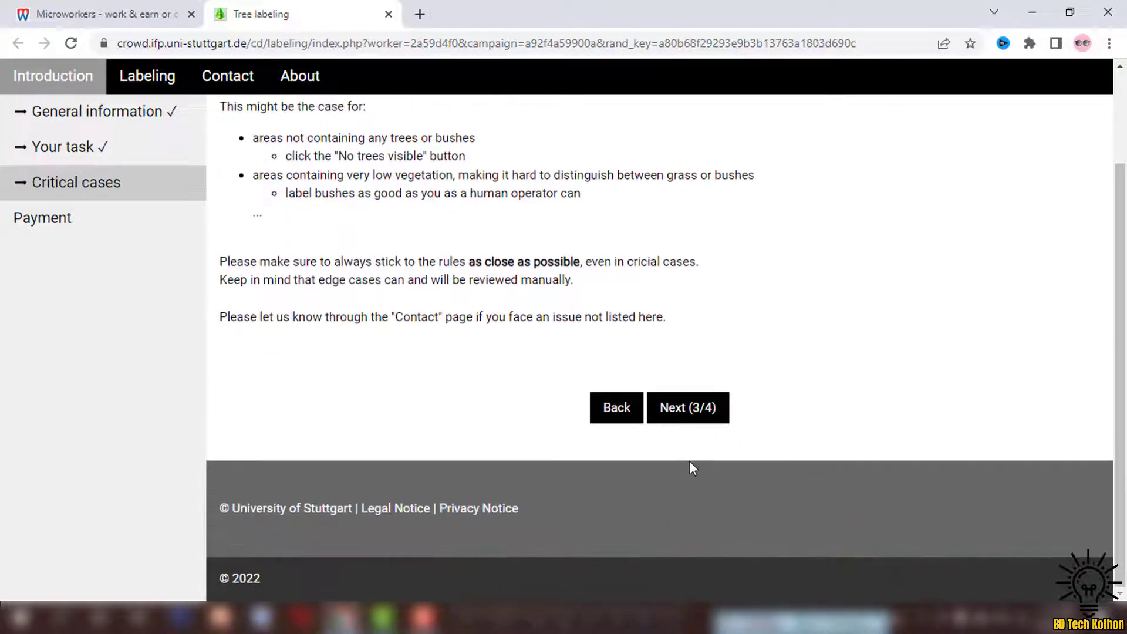
scroll(524, 367, up, 2)
scroll(609, 382, down, 2)
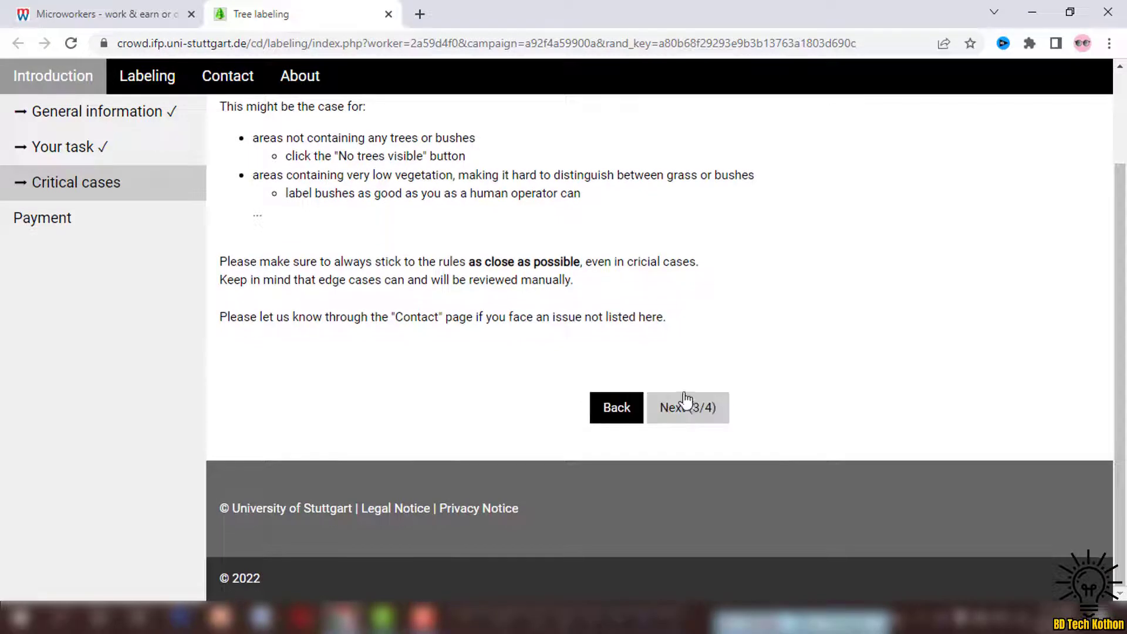
click(686, 401)
click(715, 377)
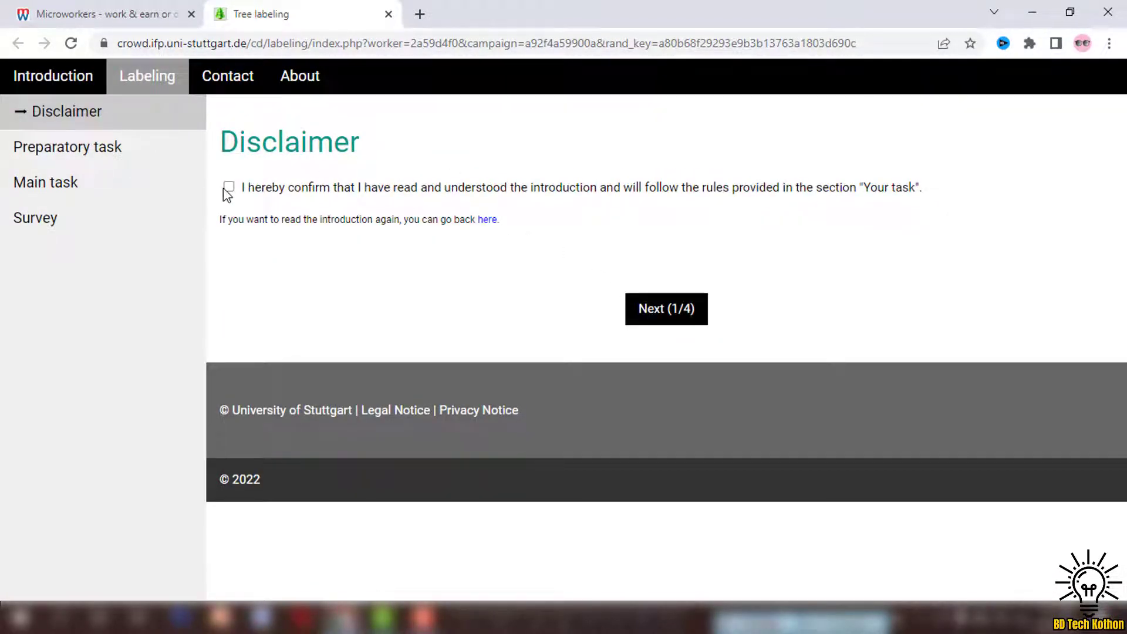
Step: Confirm in the Disclaimer that the introduction was read and understood, and continue to the Preparatory task
drag(225, 141, 438, 151)
click(432, 150)
click(229, 187)
click(665, 308)
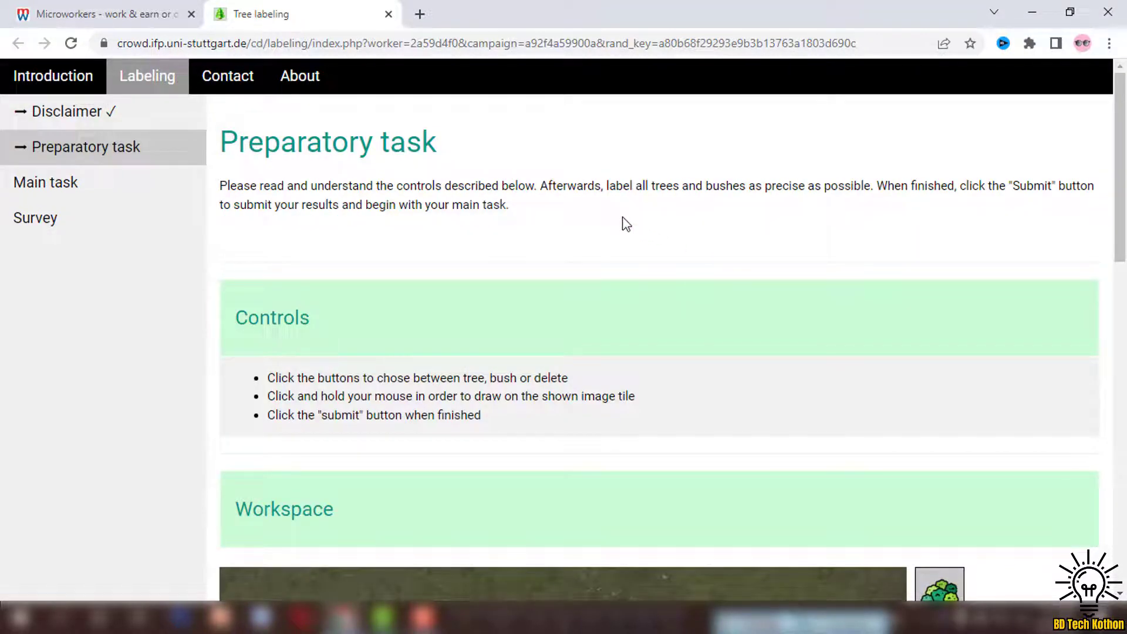
Step: Start the preparatory task and go through its Workspace, Controls and Done? hints to the end
scroll(624, 222, down, 10)
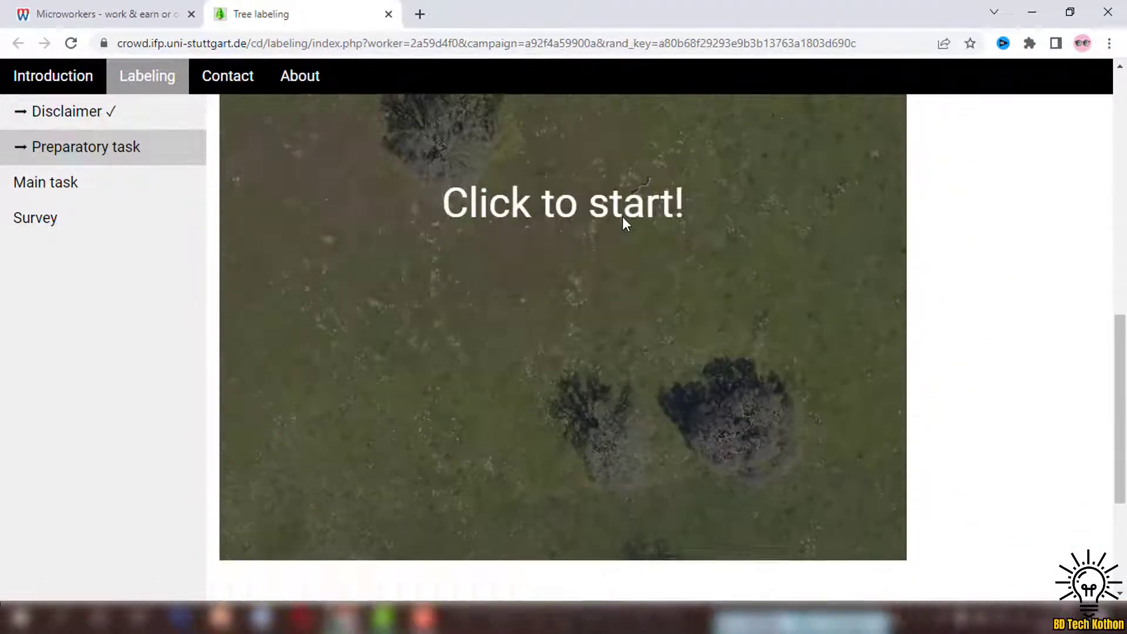
scroll(622, 216, up, 8)
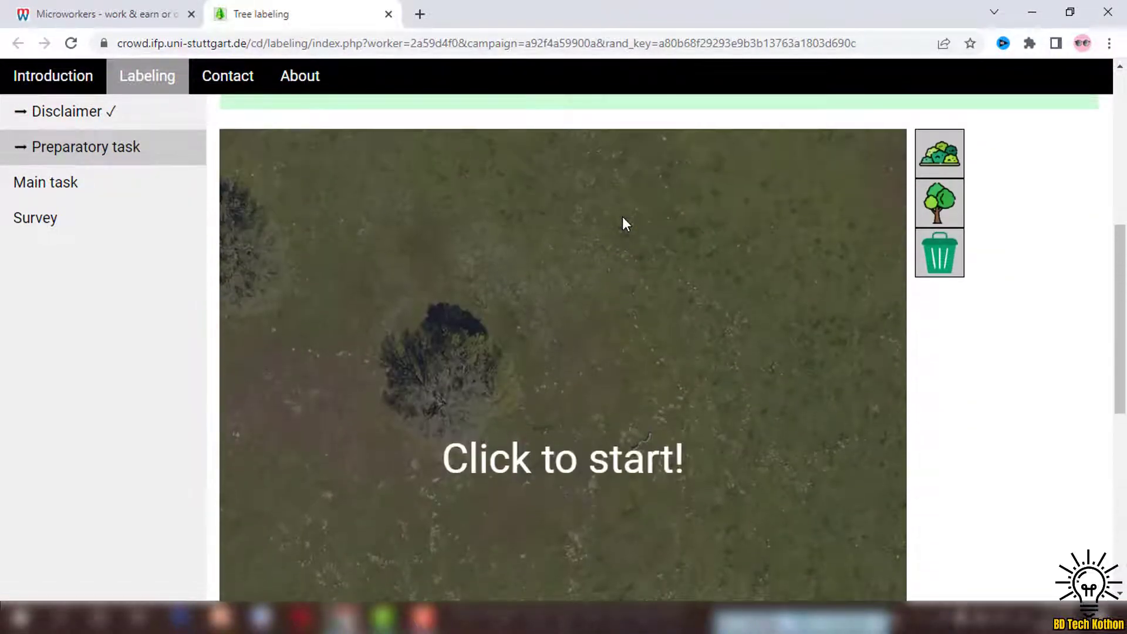
scroll(623, 216, down, 4)
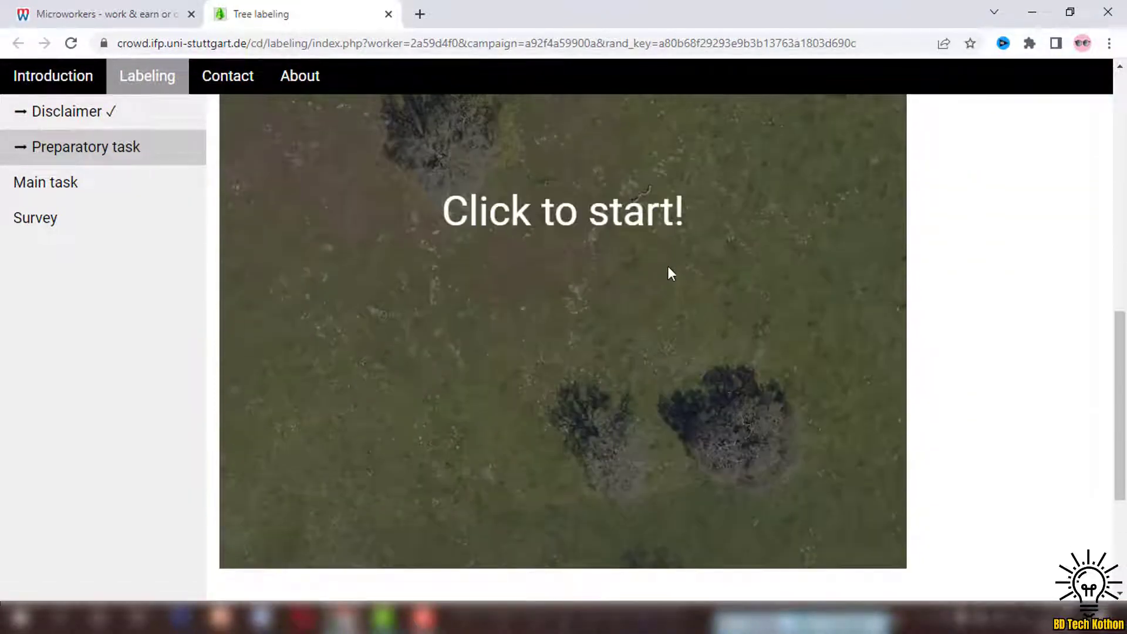
click(531, 204)
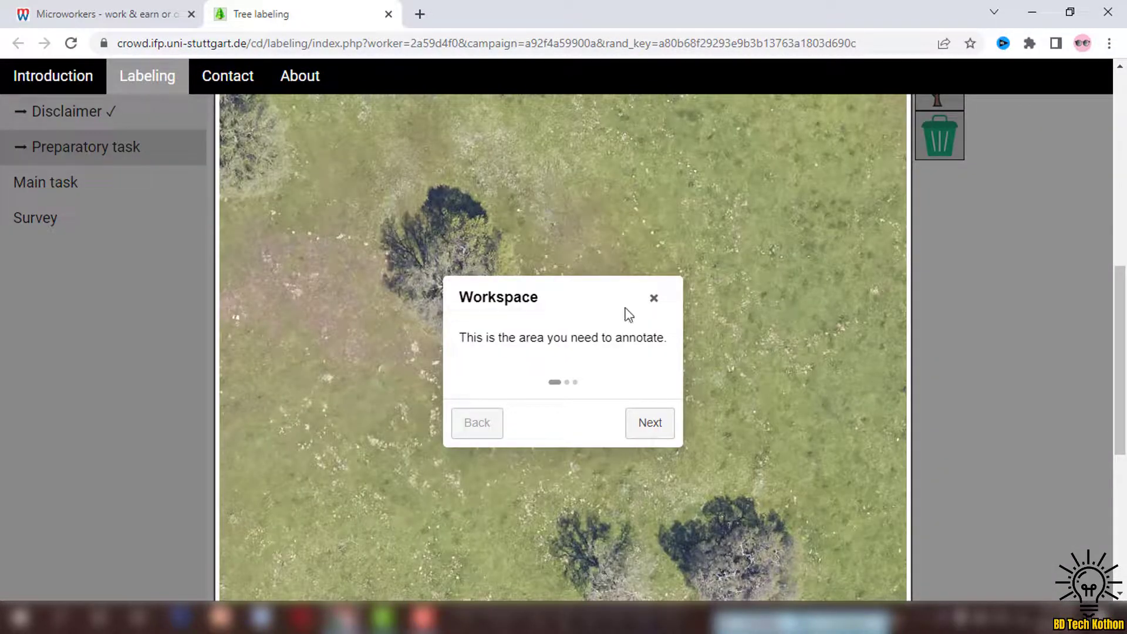
click(654, 416)
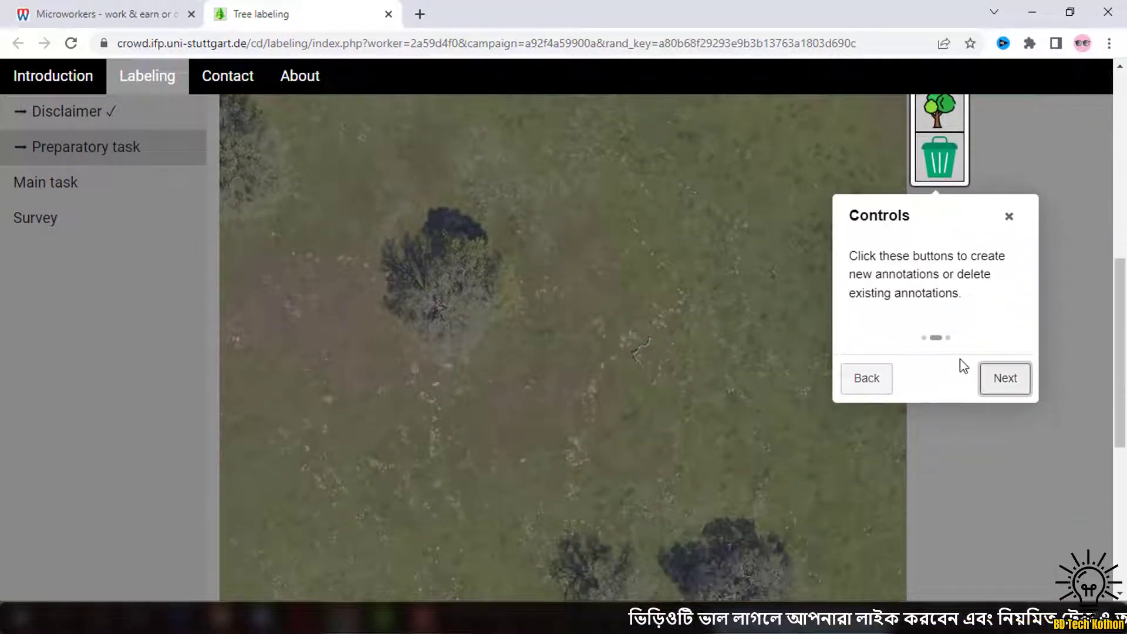
click(1002, 382)
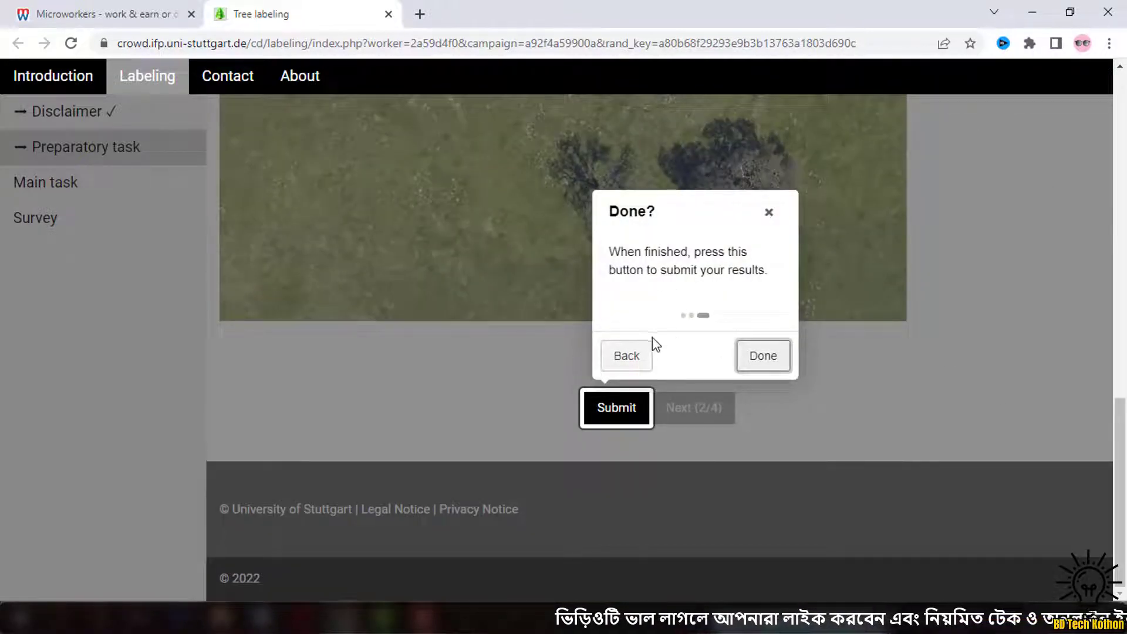
click(754, 356)
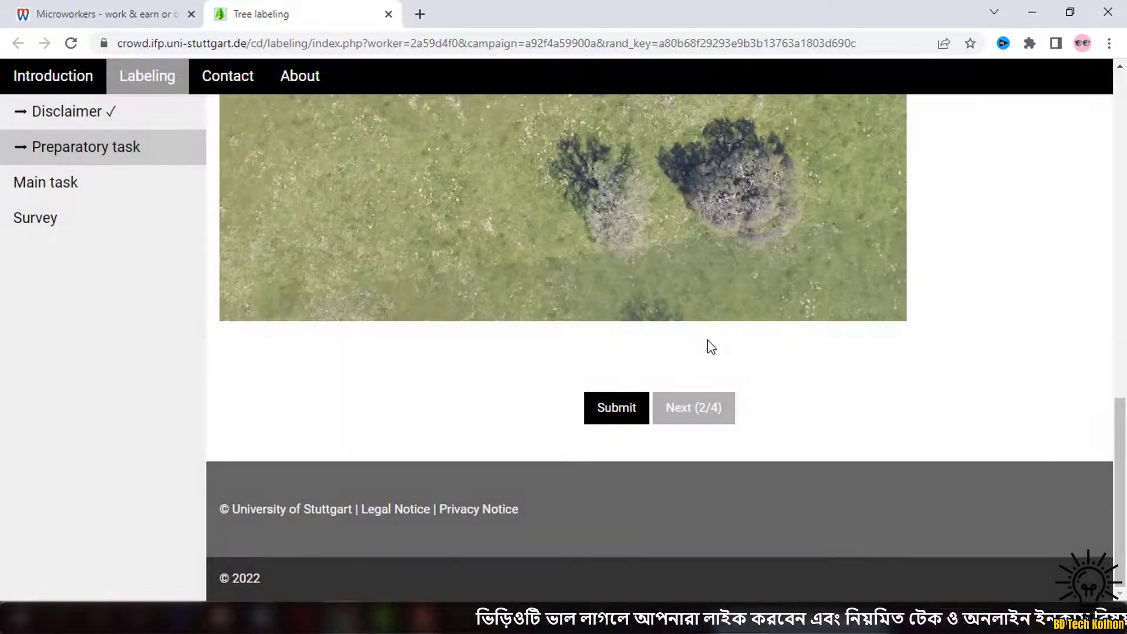
Step: Examine the control instructions, the aerial image and the available annotation tools of the preparatory task
scroll(710, 347, up, 12)
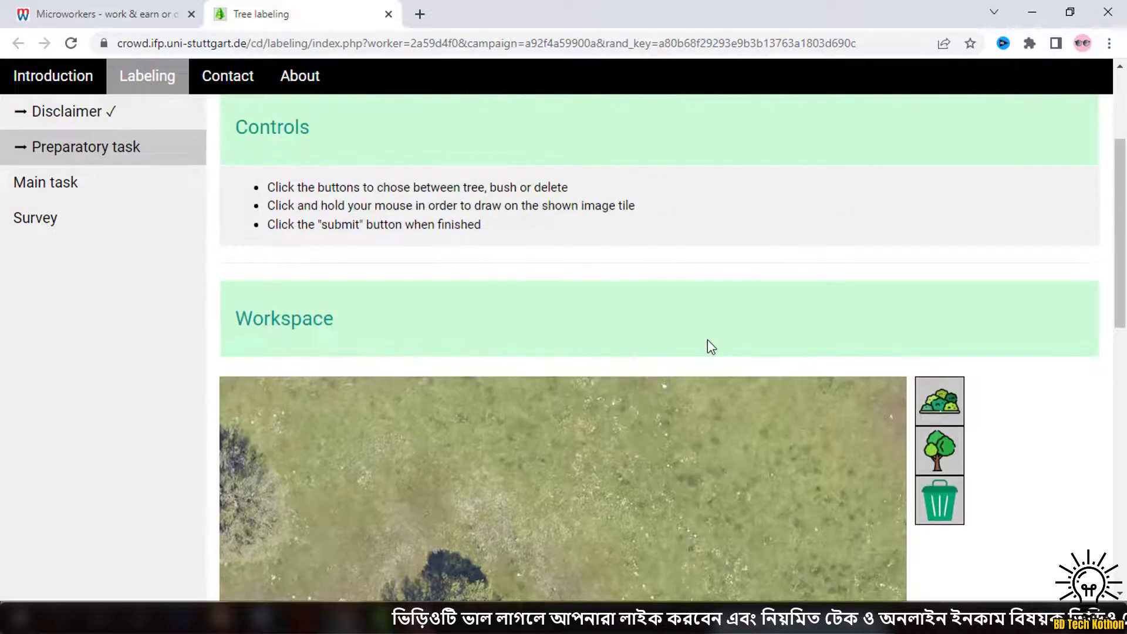
scroll(700, 287, down, 7)
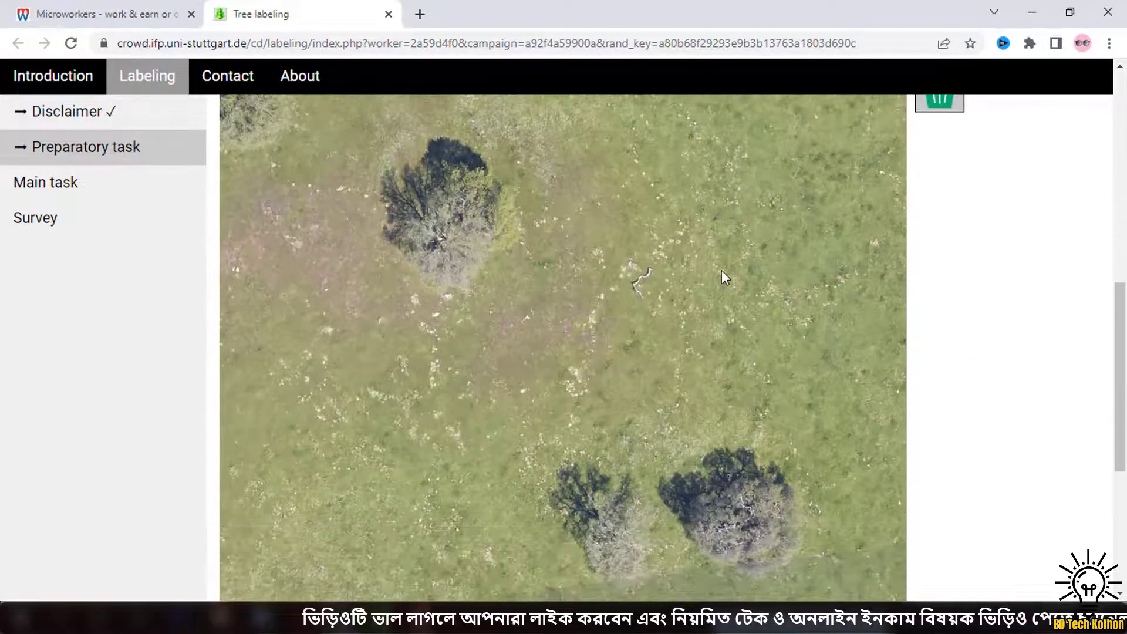
scroll(601, 294, down, 3)
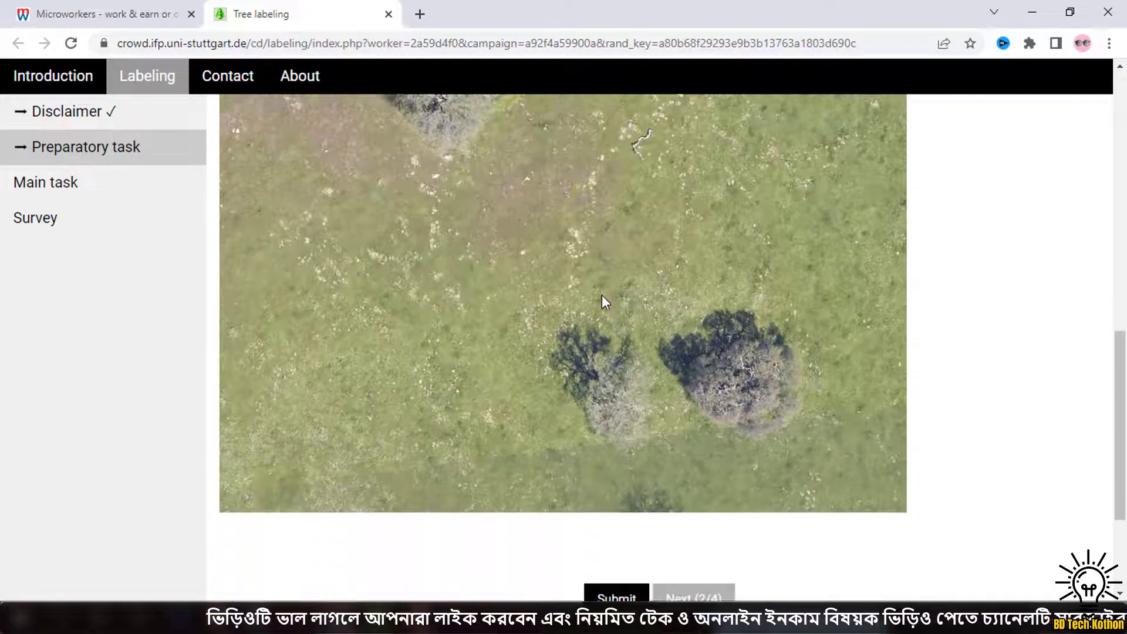
scroll(582, 292, up, 3)
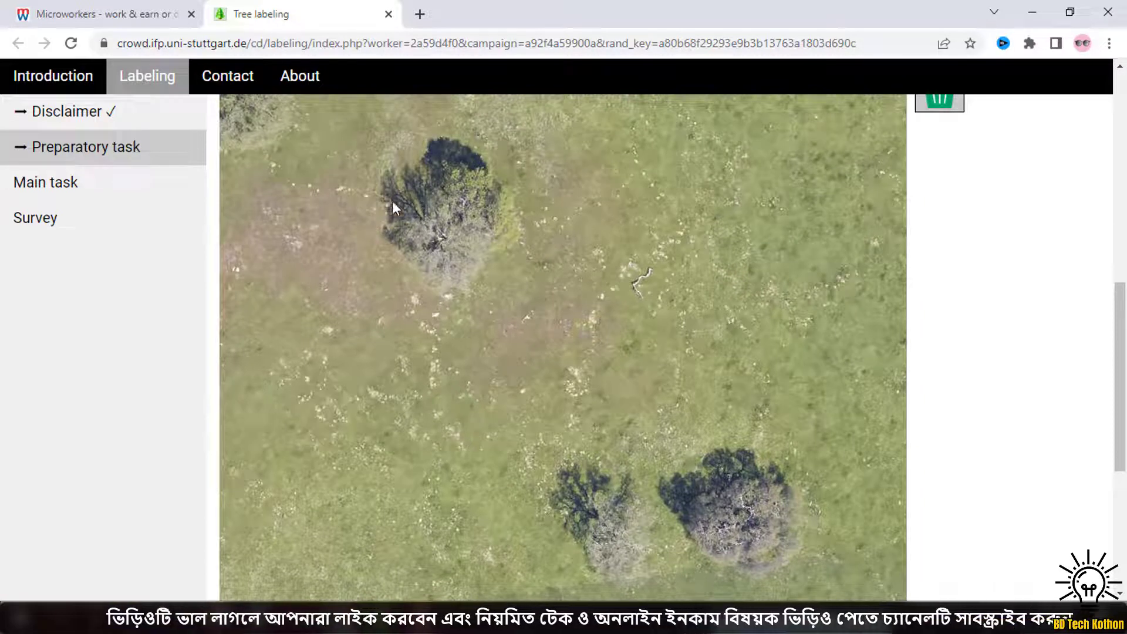
scroll(576, 355, up, 3)
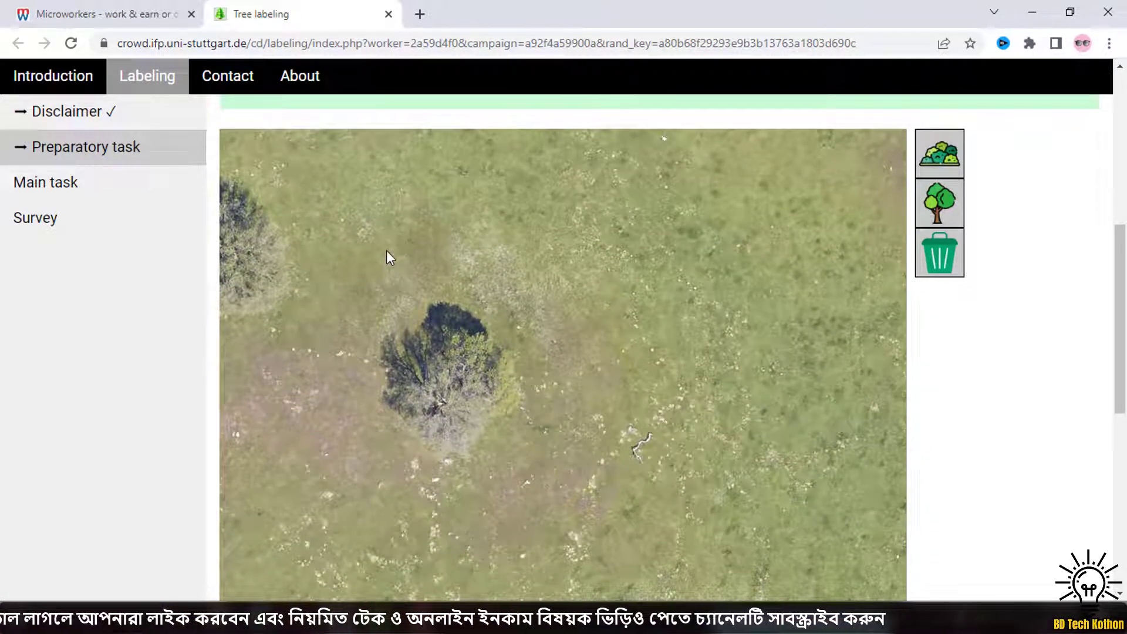
scroll(878, 194, up, 1)
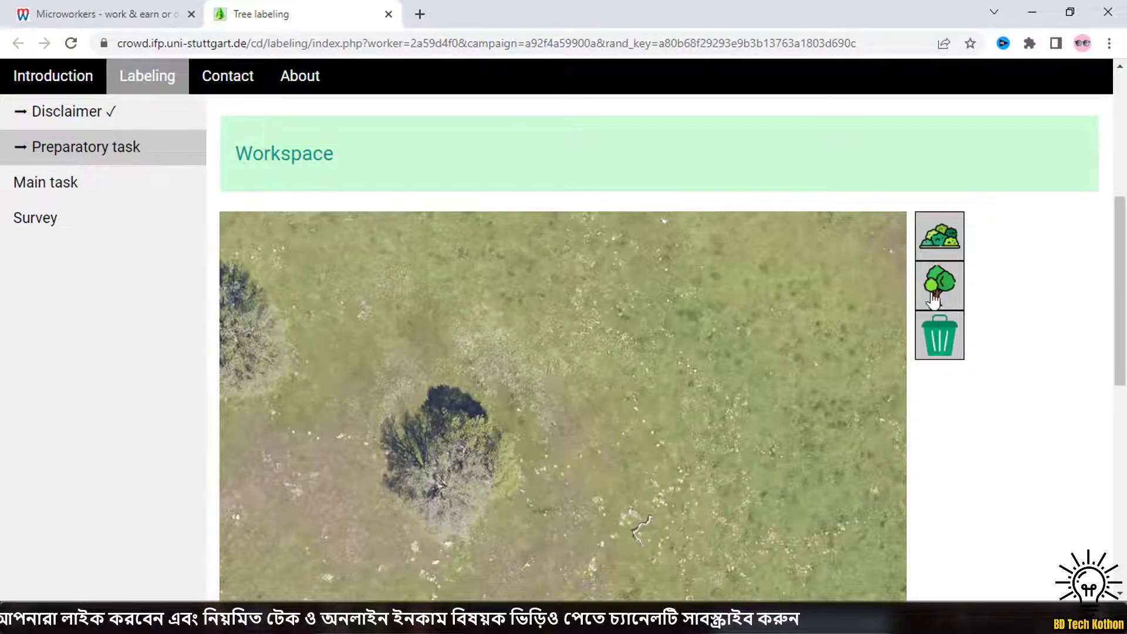
scroll(937, 279, down, 2)
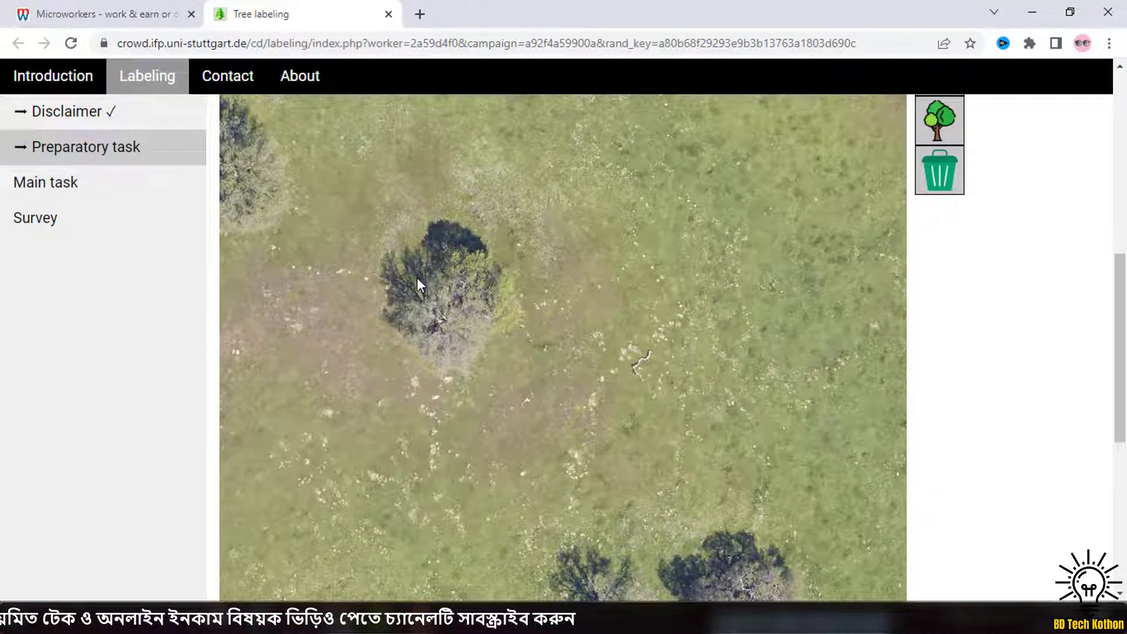
scroll(694, 228, up, 1)
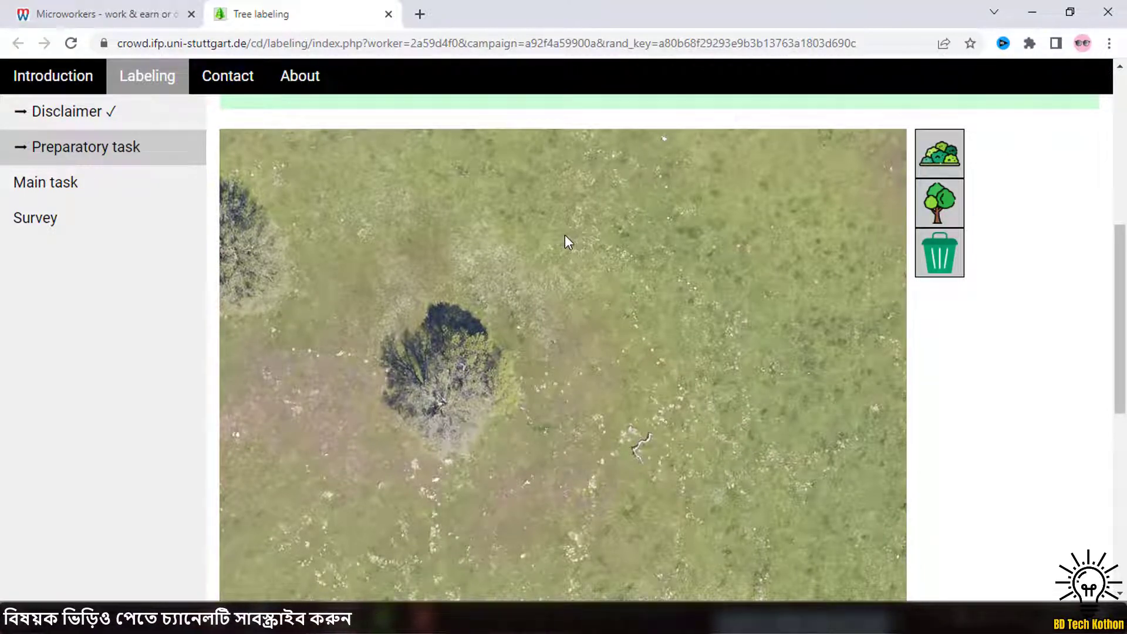
Step: Try out the bush, tree and delete annotation tools one after another over the aerial image
click(939, 153)
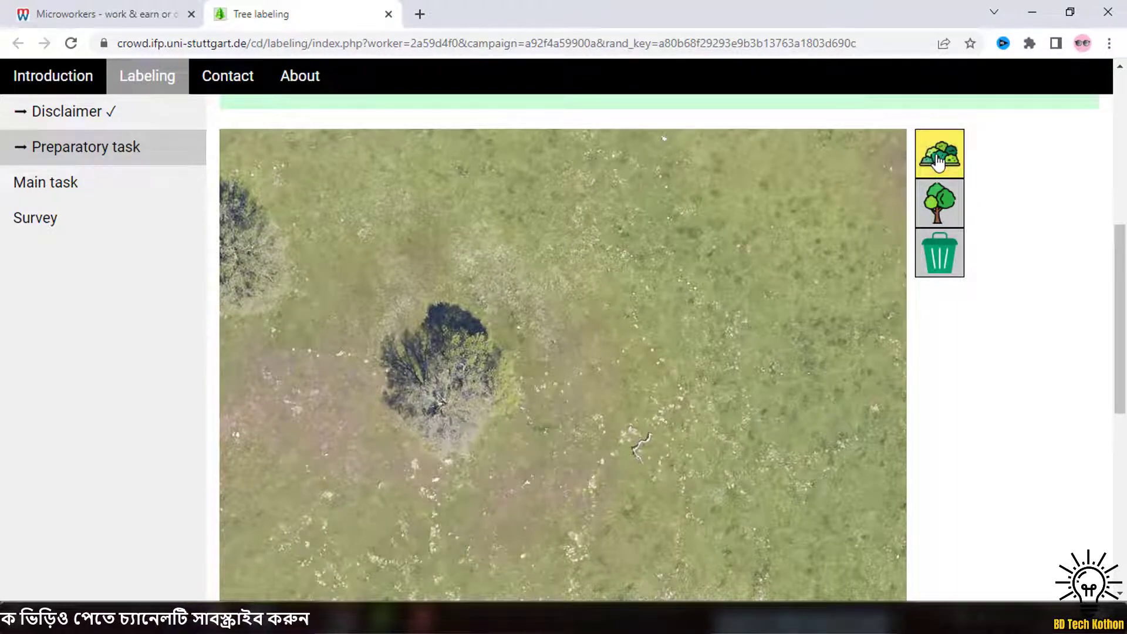
click(502, 260)
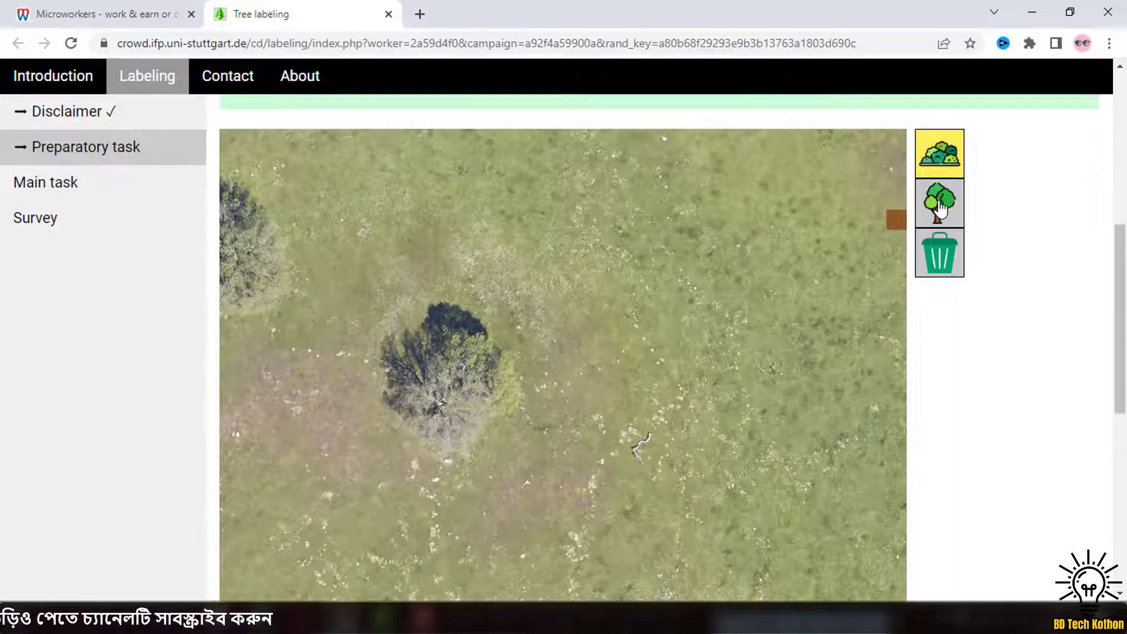
click(941, 208)
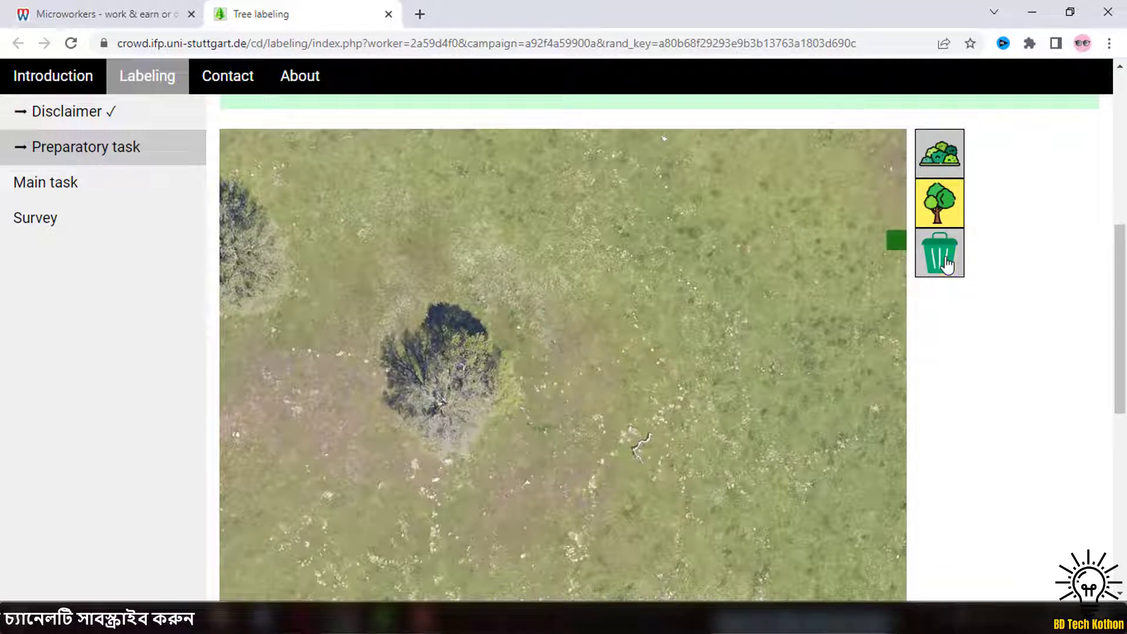
click(963, 264)
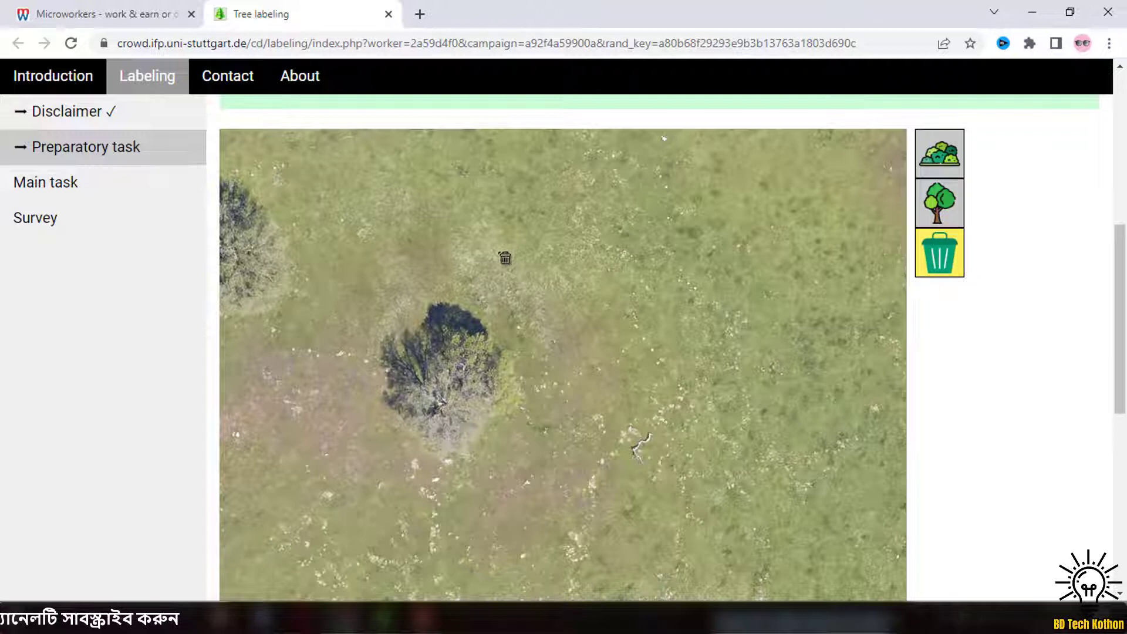
scroll(610, 258, down, 4)
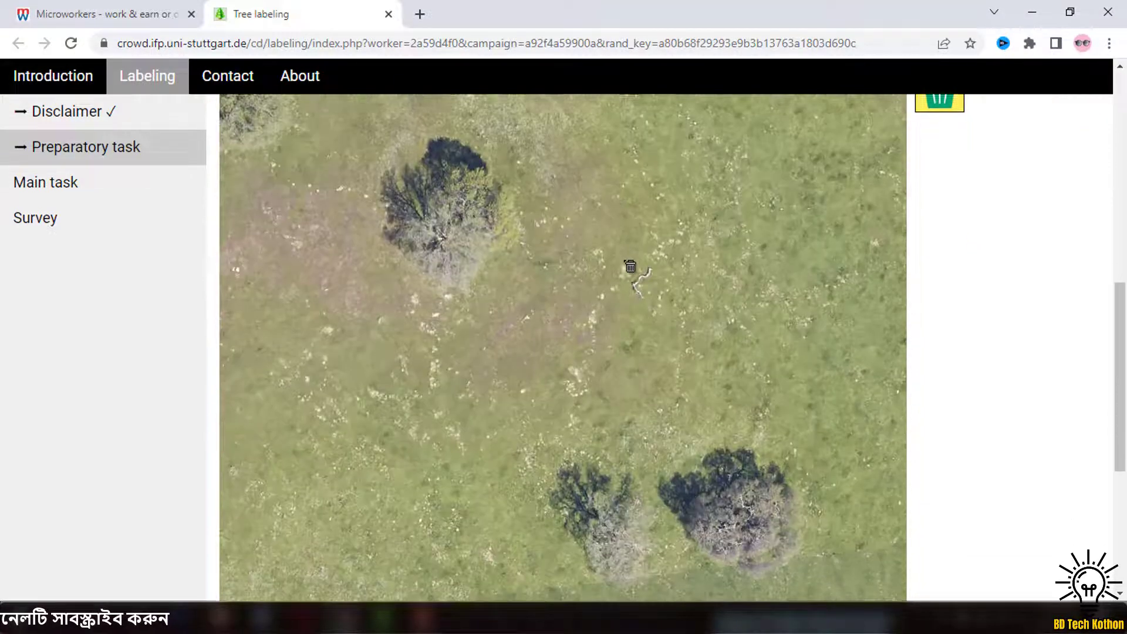
scroll(573, 299, up, 3)
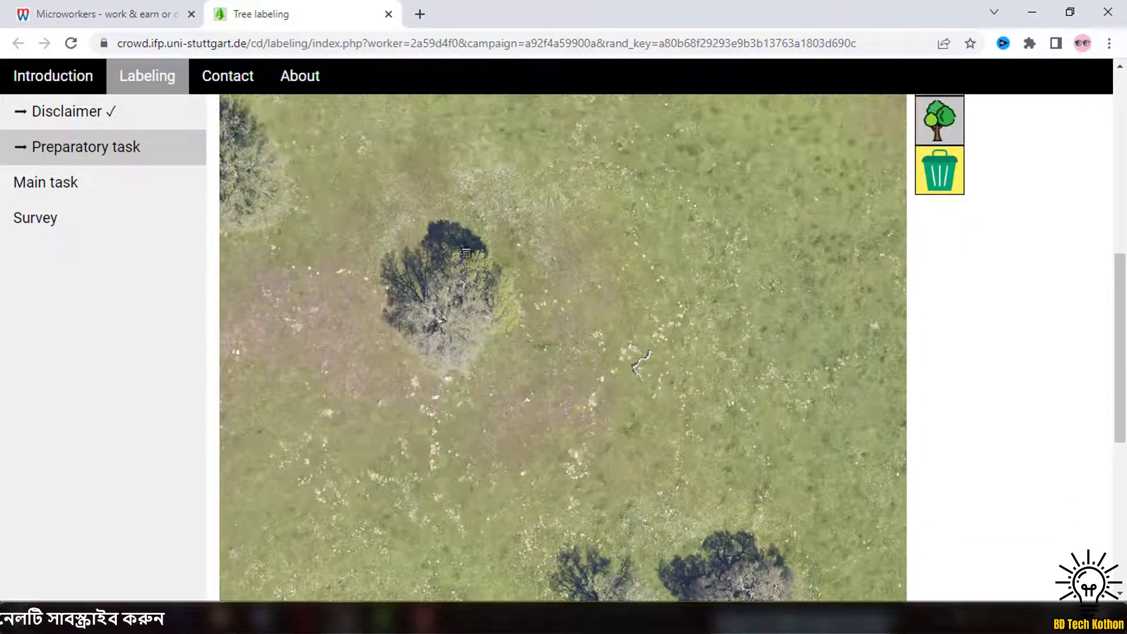
scroll(811, 215, up, 1)
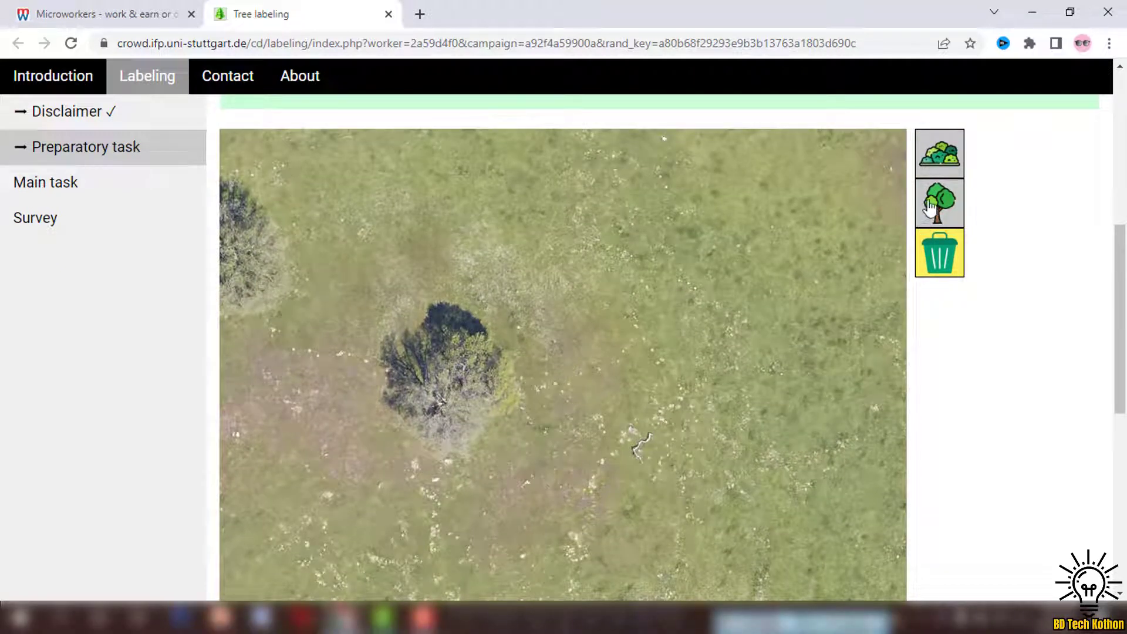
Step: Mark the crown of the large tree in the upper middle of the image as tree, leaving out its dark shadow
click(939, 202)
scroll(939, 200, down, 1)
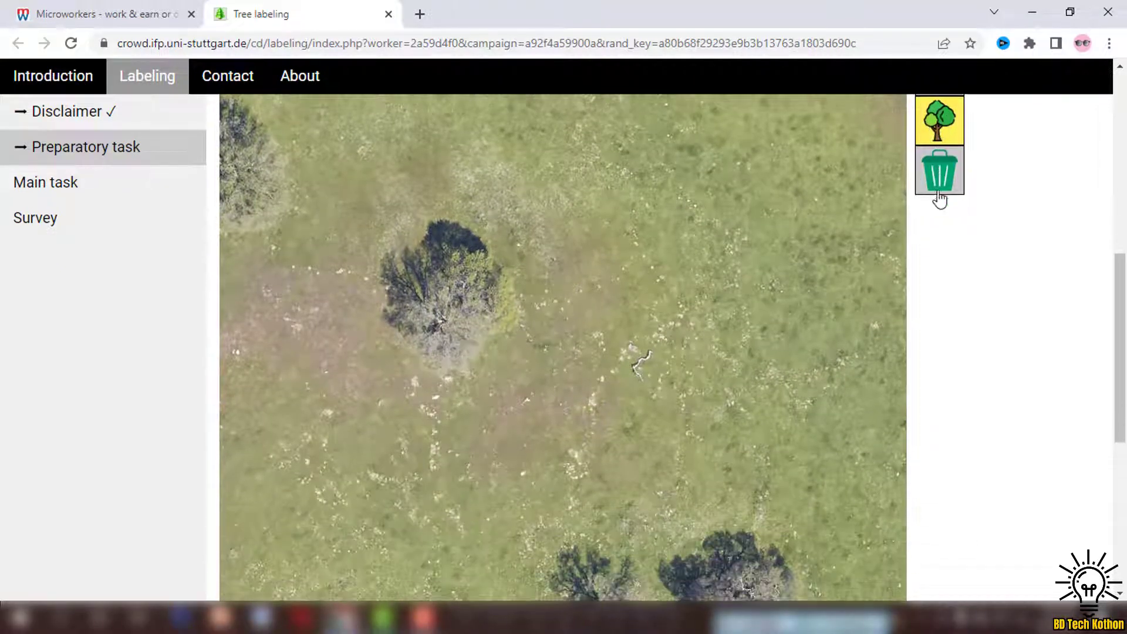
click(381, 308)
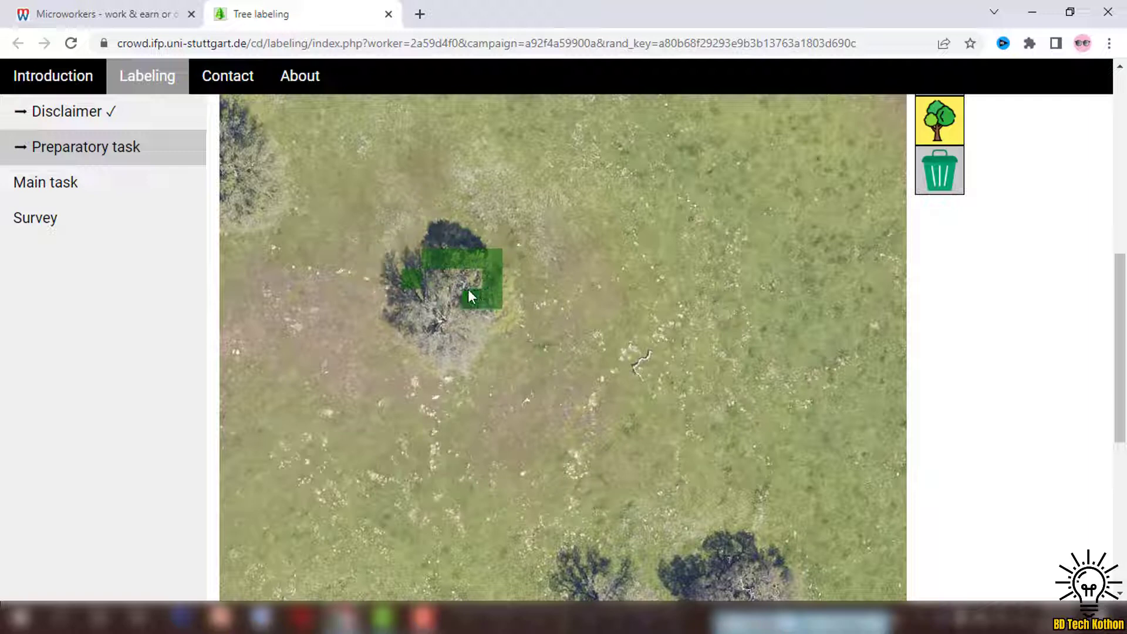
mouse_move(459, 283)
mouse_down()
mouse_move(439, 281)
mouse_move(400, 317)
mouse_up()
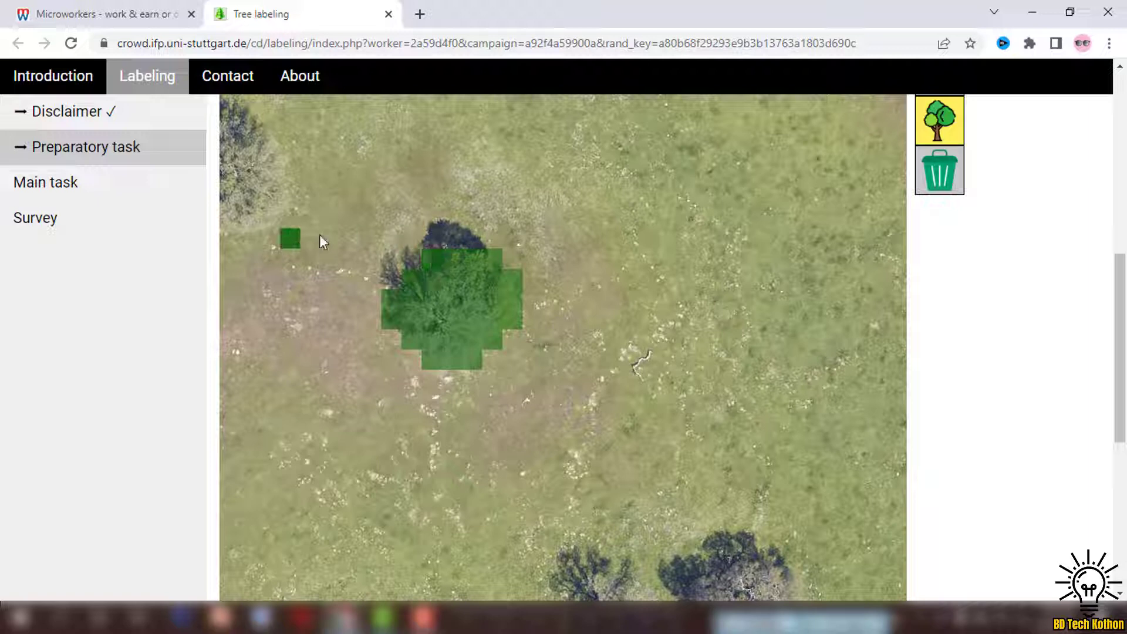
Step: Mark the partly visible tree at the image's left edge as tree
scroll(248, 247, up, 1)
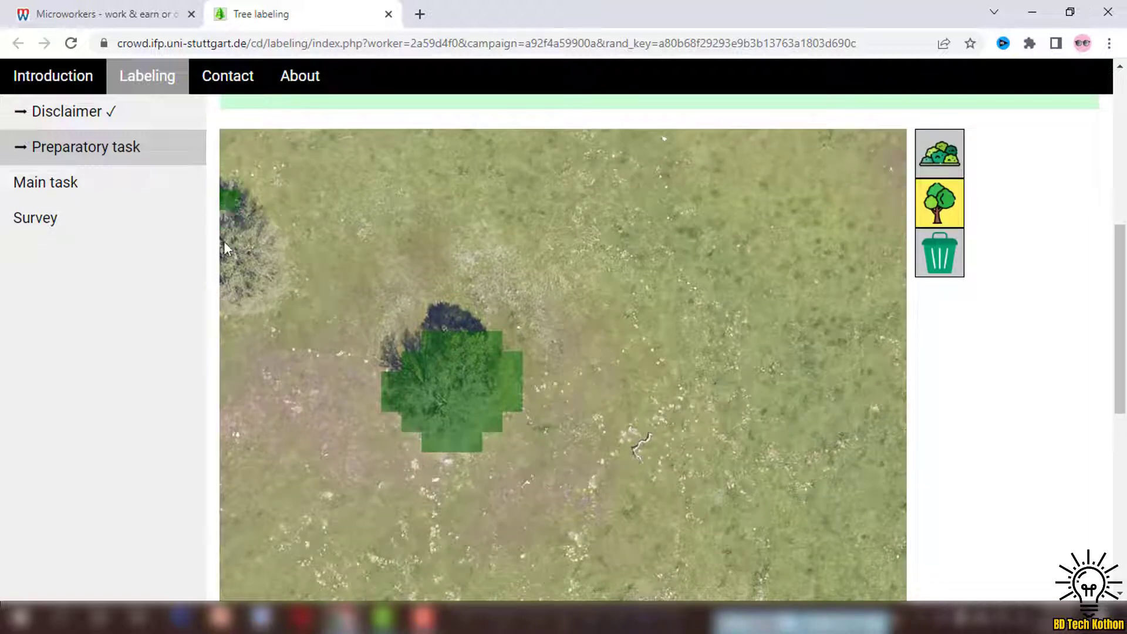
drag(249, 300, 250, 216)
drag(245, 278, 273, 278)
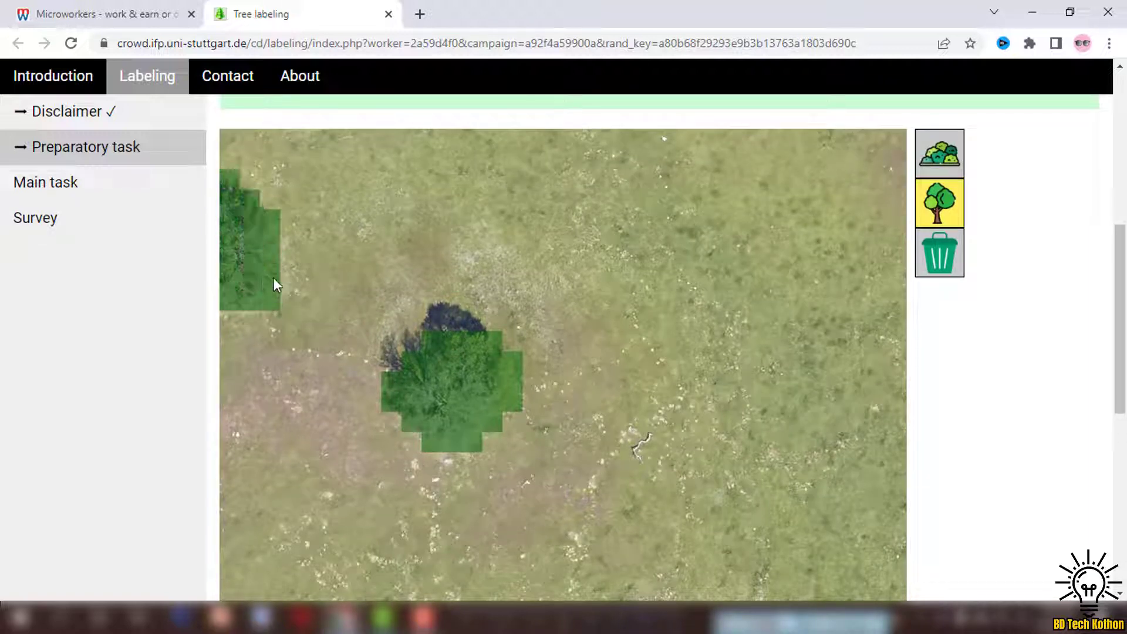
Step: Mark the crowns of the two neighbouring trees in the lower part of the image as tree, leaving out their shadows
scroll(253, 256, down, 5)
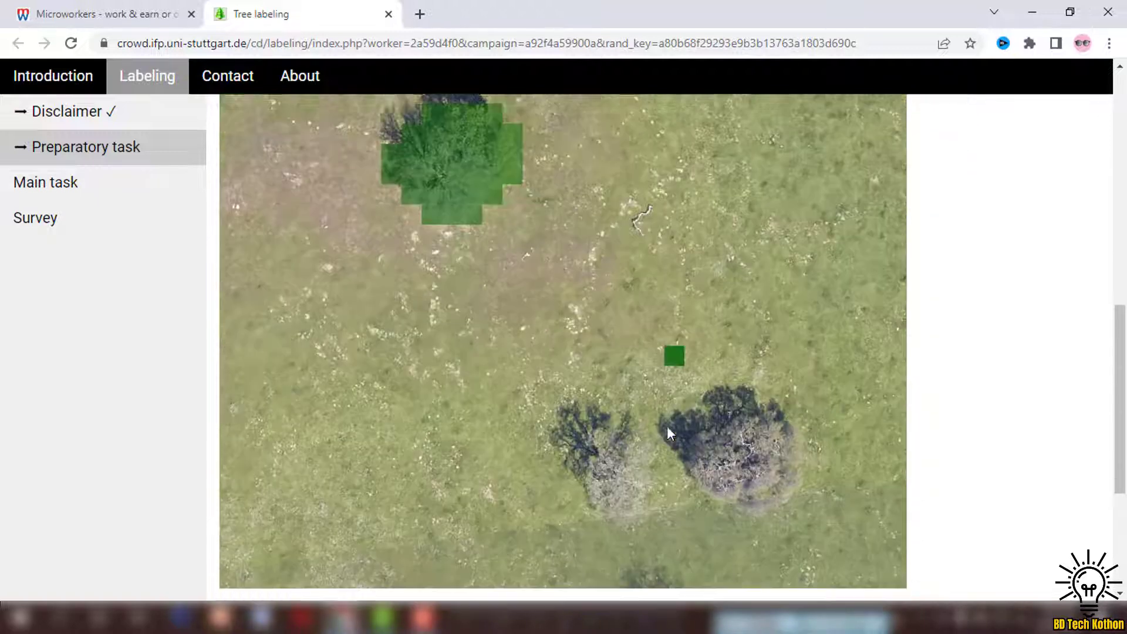
mouse_move(708, 351)
mouse_down()
mouse_move(761, 385)
mouse_move(775, 332)
mouse_up()
drag(787, 381, 708, 383)
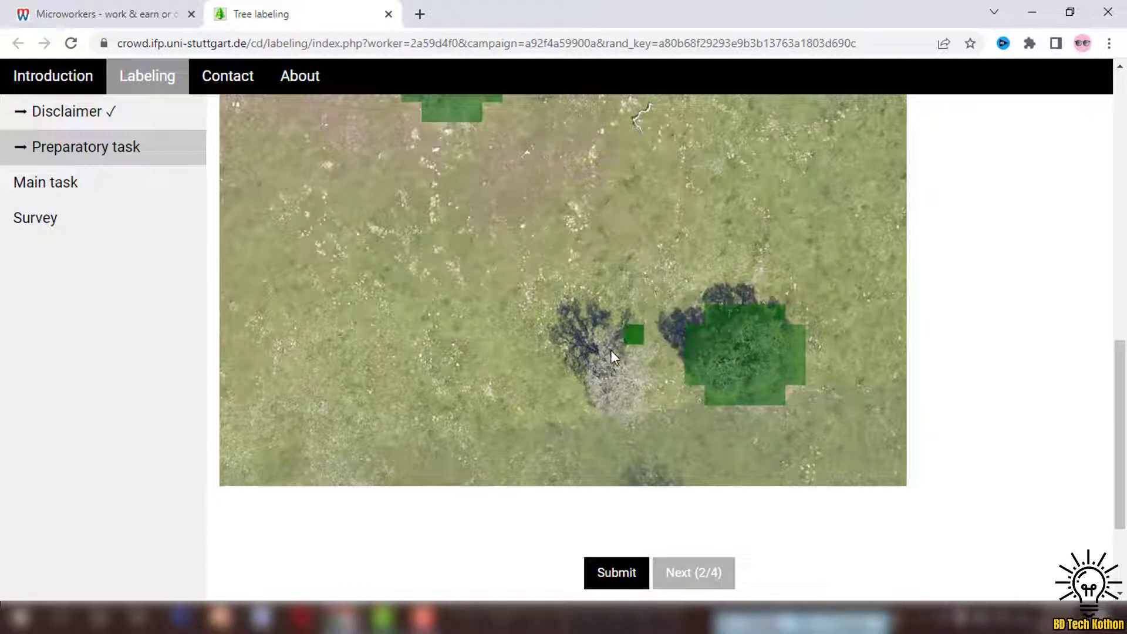
scroll(717, 424, up, 2)
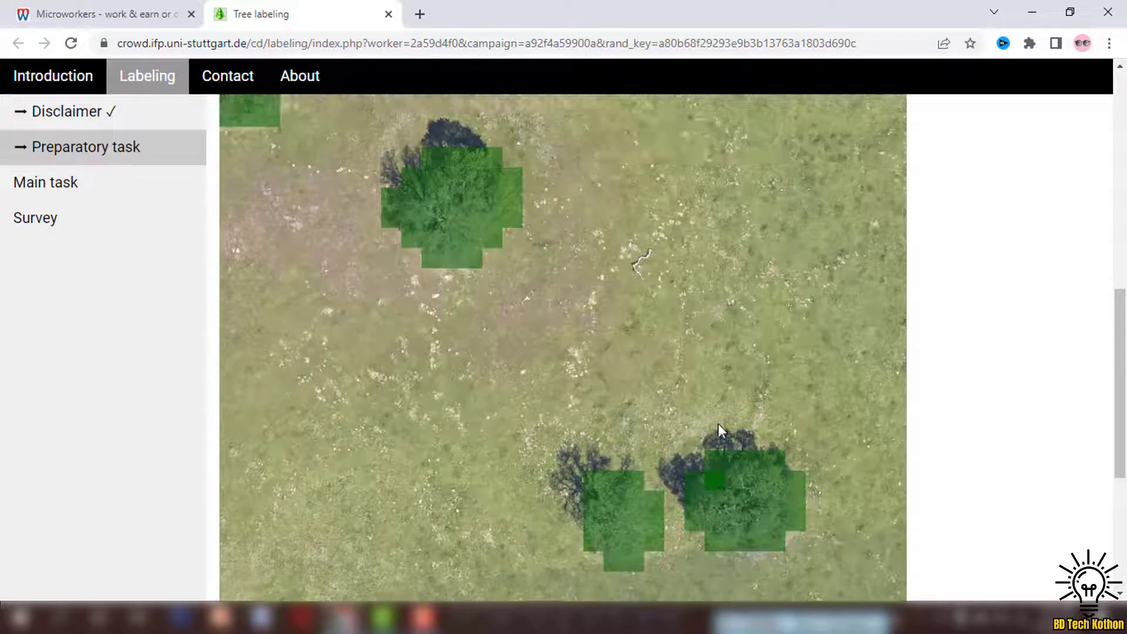
Step: Check the finished tree annotations, submit the preparatory task and continue to the Main task
scroll(718, 424, up, 5)
scroll(465, 355, down, 3)
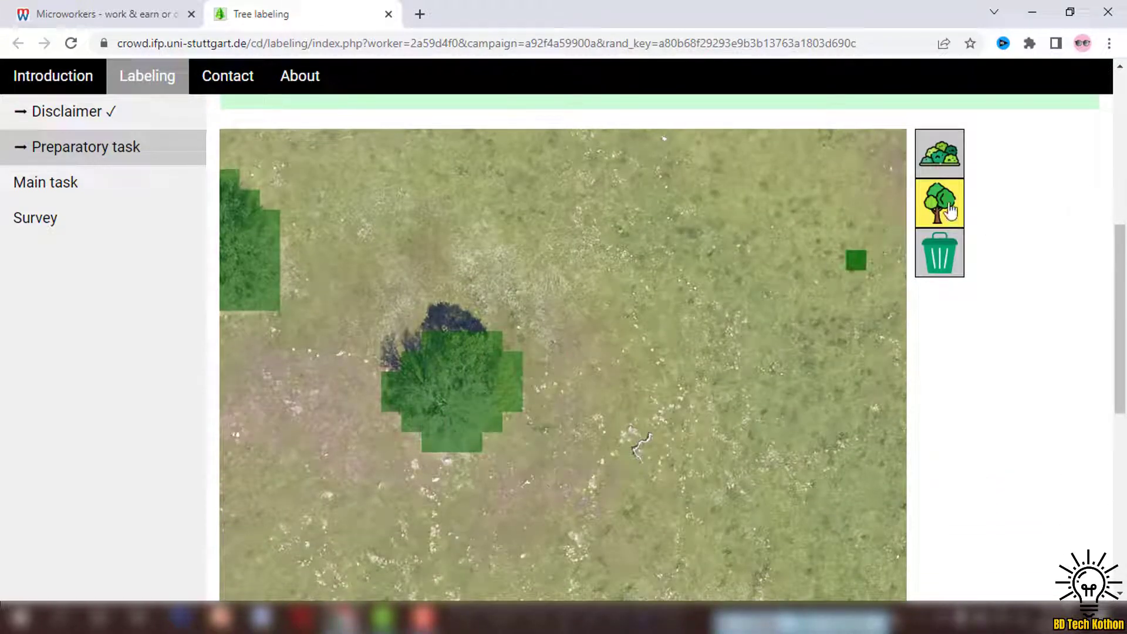
scroll(646, 337, down, 5)
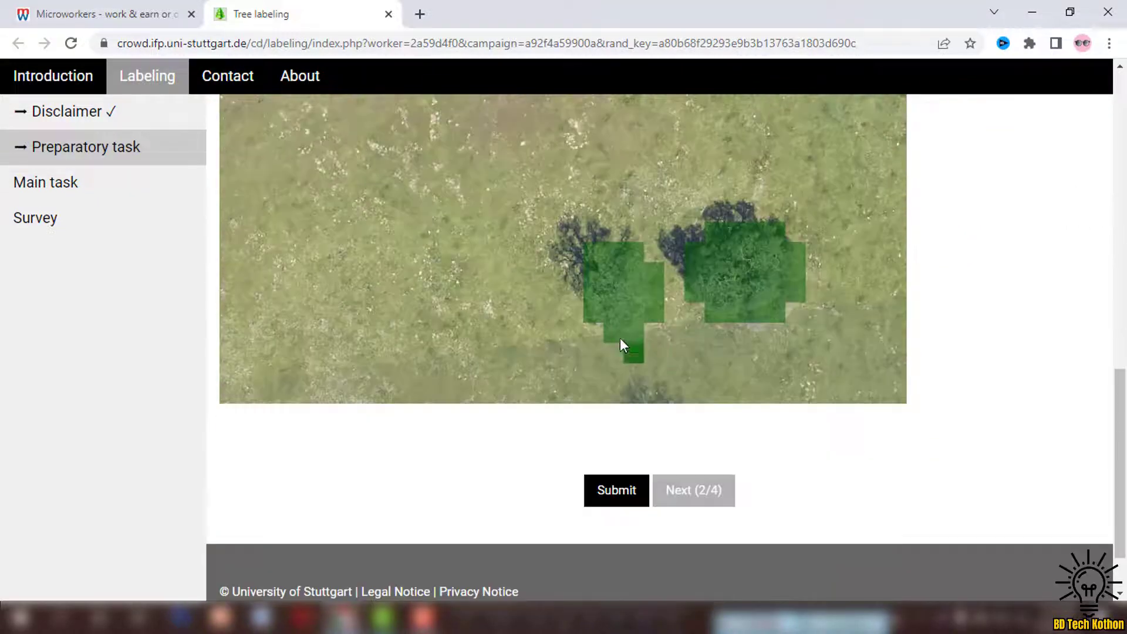
click(614, 494)
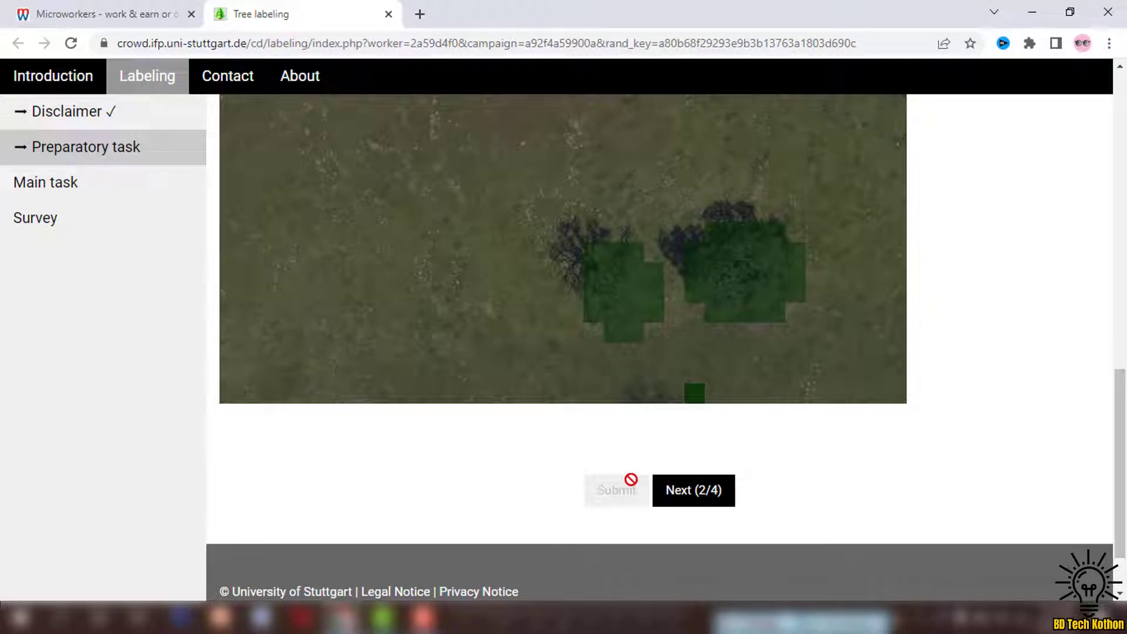
click(699, 498)
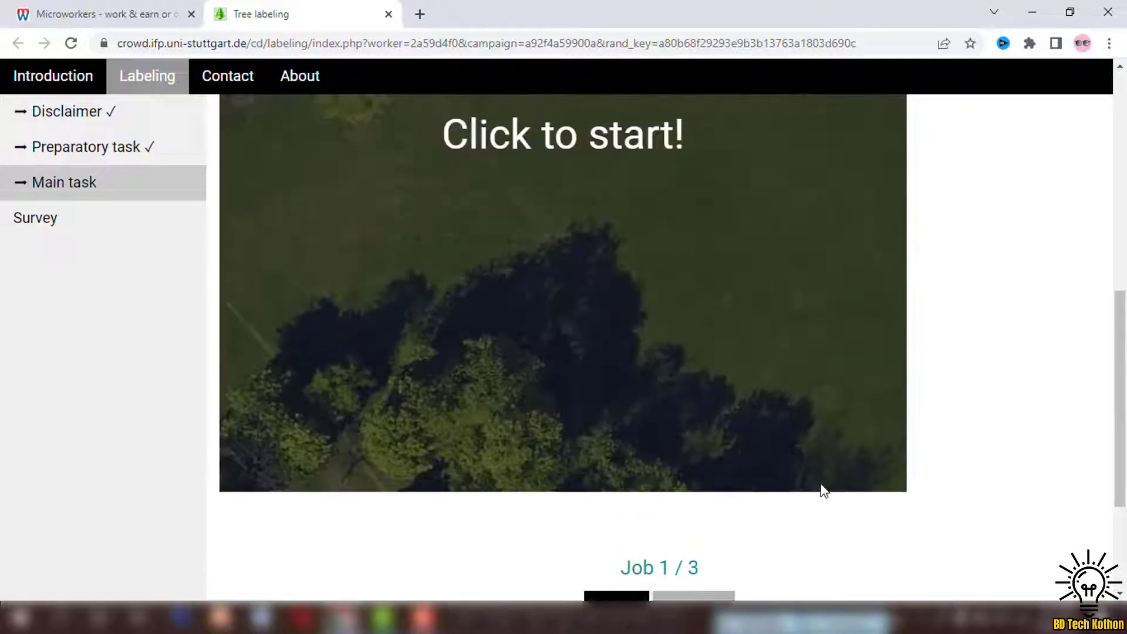
Step: Start the first labeling job of the Main task
scroll(781, 343, up, 3)
scroll(778, 256, up, 5)
scroll(663, 326, down, 5)
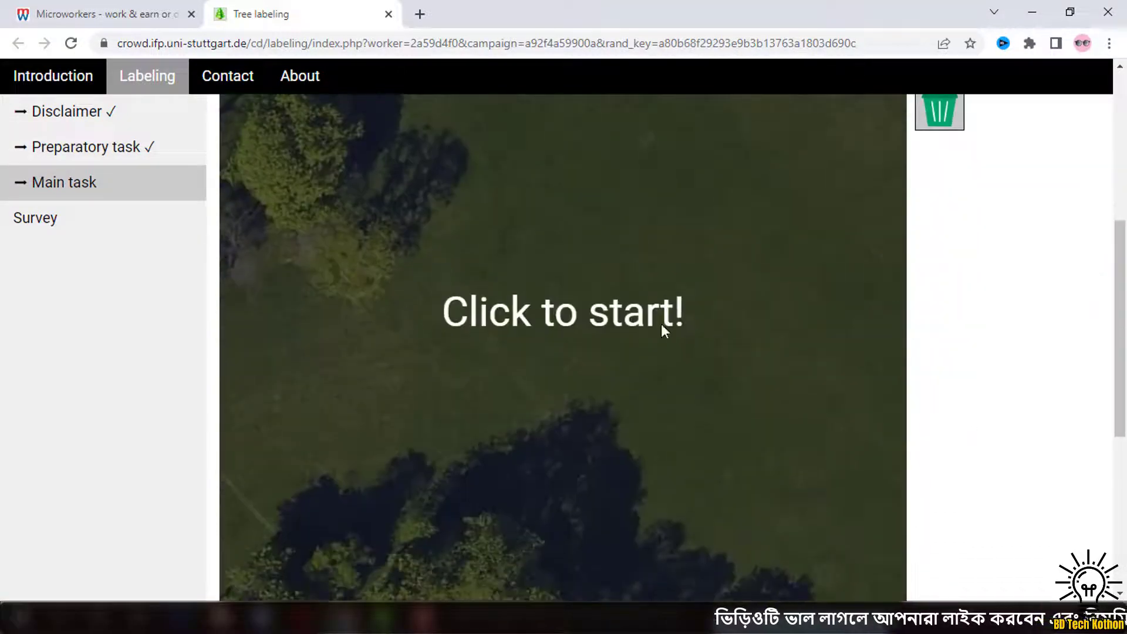
click(573, 316)
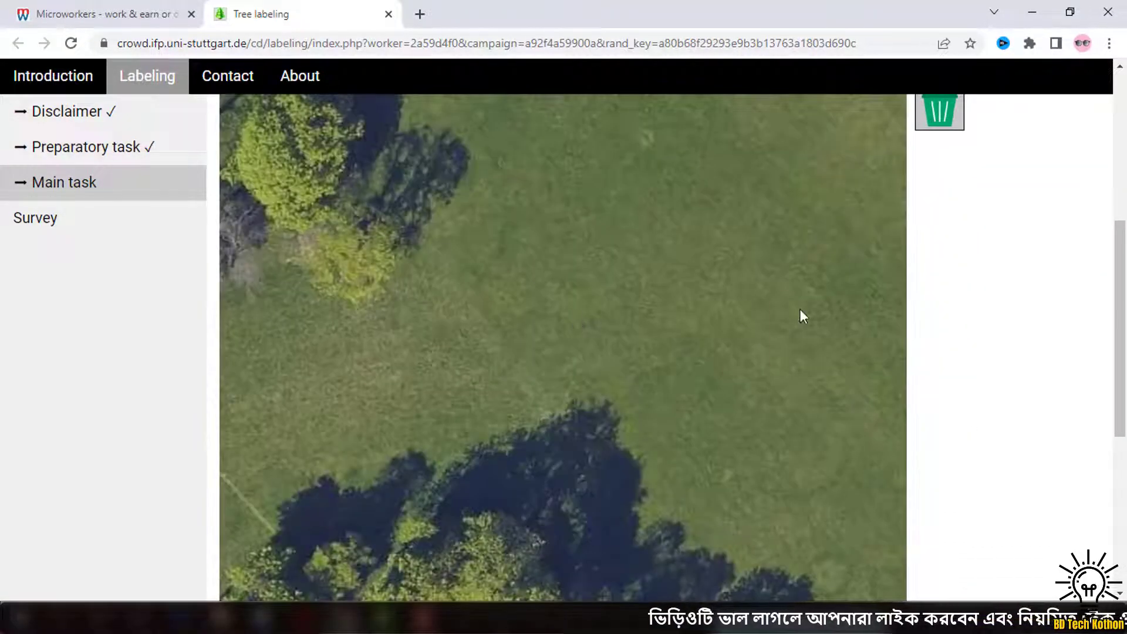
Step: Look over the whole Job 1 aerial image for trees and bushes, with the tree label selected
scroll(834, 311, up, 4)
scroll(781, 302, down, 3)
scroll(748, 301, down, 3)
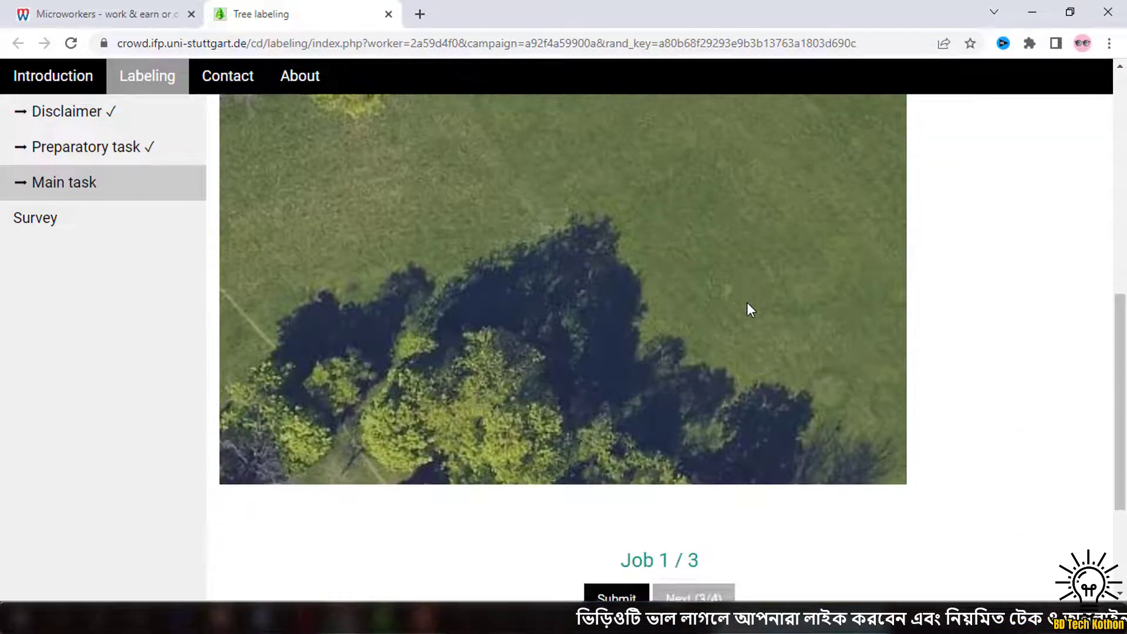
scroll(747, 302, up, 3)
click(939, 134)
scroll(577, 233, up, 1)
scroll(431, 242, down, 3)
scroll(428, 267, down, 3)
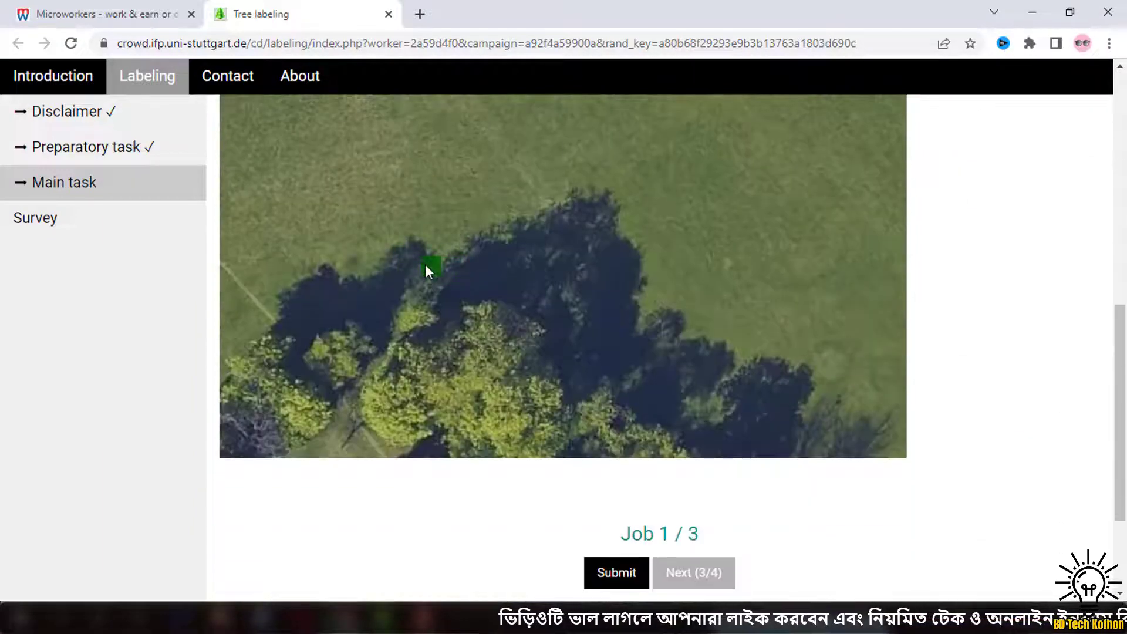
Step: Mark the two yellow-green crowns in the upper left of the Job 1 image as bushes, leaving out the dark shadows
scroll(426, 264, up, 5)
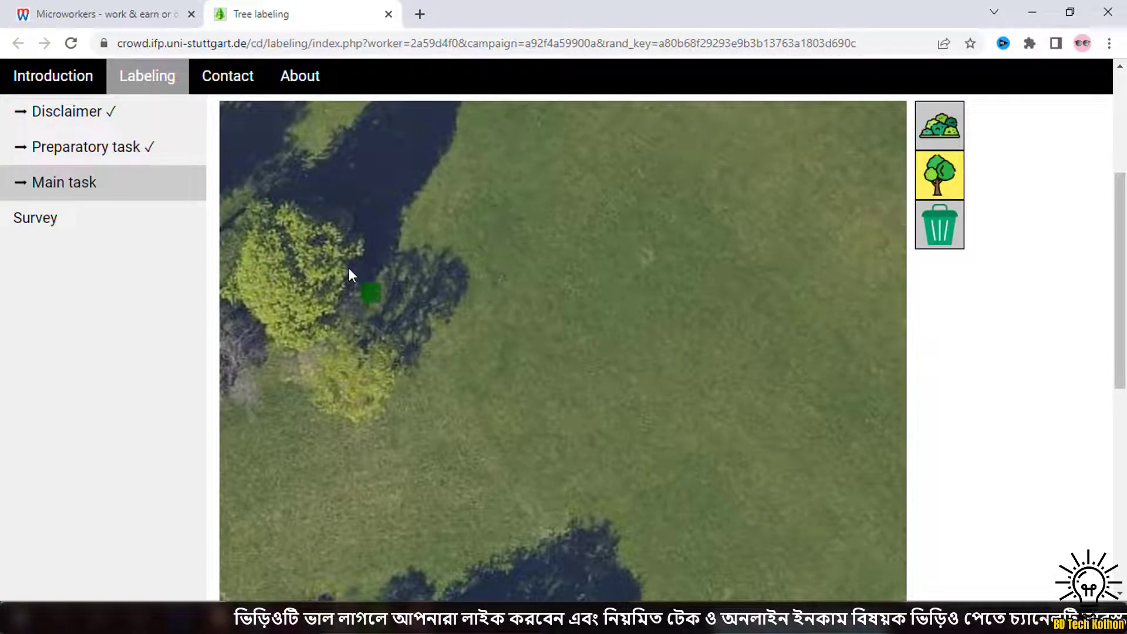
click(947, 125)
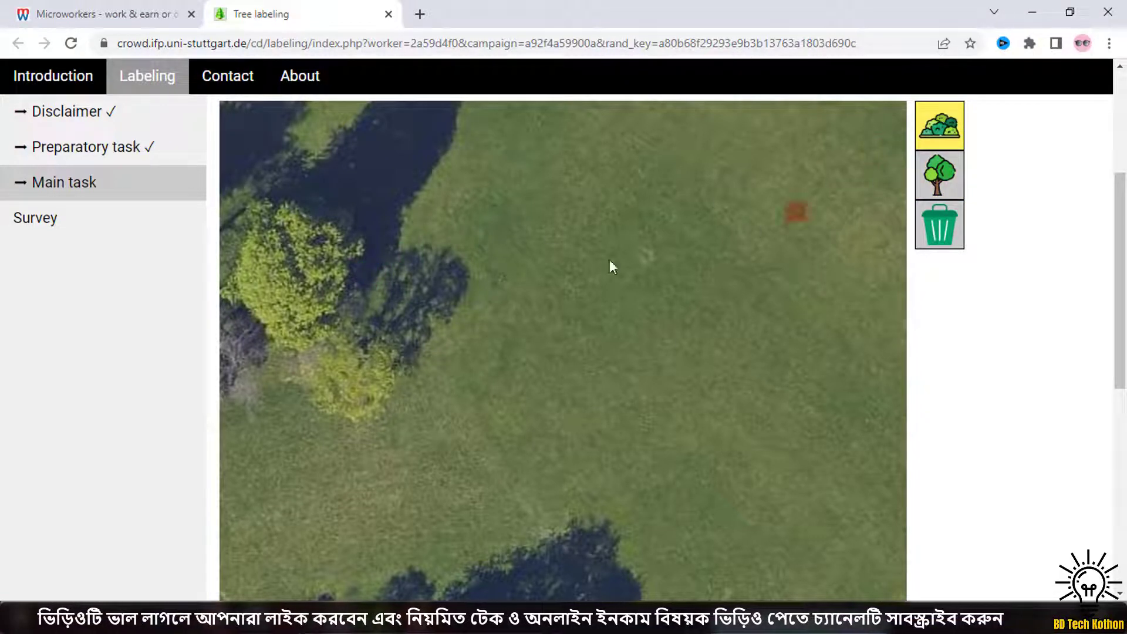
mouse_move(292, 220)
mouse_down()
mouse_move(297, 284)
mouse_move(310, 289)
mouse_move(241, 247)
mouse_move(229, 266)
mouse_move(324, 297)
mouse_move(306, 313)
mouse_move(350, 243)
mouse_move(284, 336)
mouse_move(338, 245)
mouse_move(307, 211)
mouse_move(249, 192)
mouse_move(337, 348)
mouse_move(352, 366)
mouse_move(386, 369)
mouse_move(348, 386)
mouse_move(352, 343)
mouse_move(365, 367)
mouse_move(375, 288)
mouse_move(408, 362)
mouse_up()
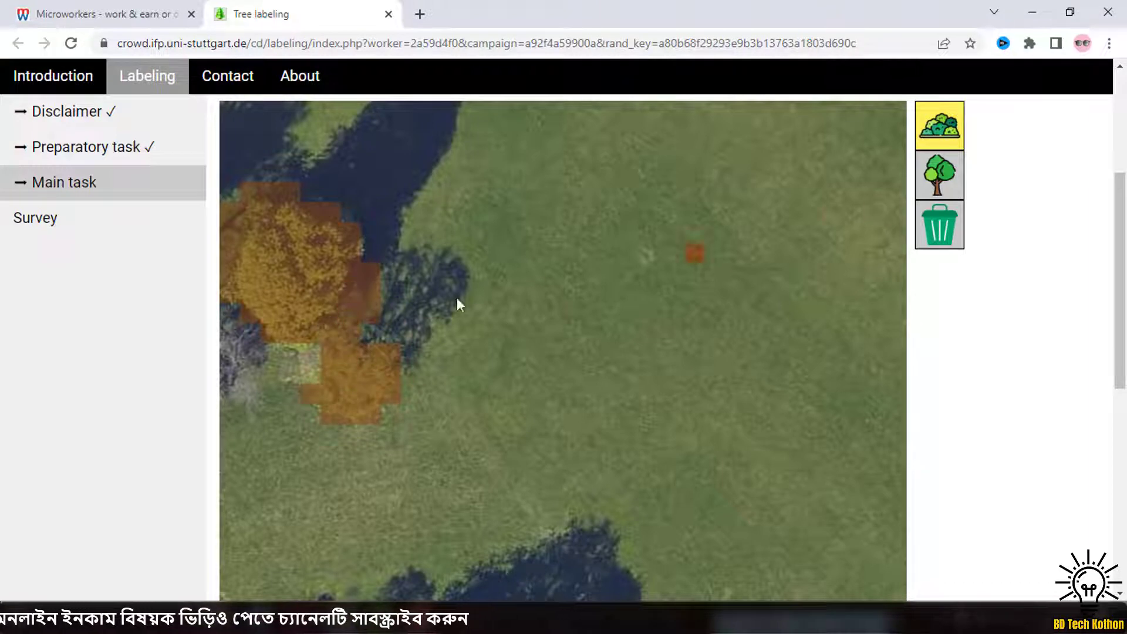
Step: Mark the group of green crowns along the lower edge of the Job 1 image as bushes, filling the gaps between them
scroll(652, 372, down, 4)
mouse_move(448, 479)
mouse_down()
mouse_move(482, 484)
mouse_move(513, 433)
mouse_move(499, 476)
mouse_move(694, 534)
mouse_move(603, 477)
mouse_up()
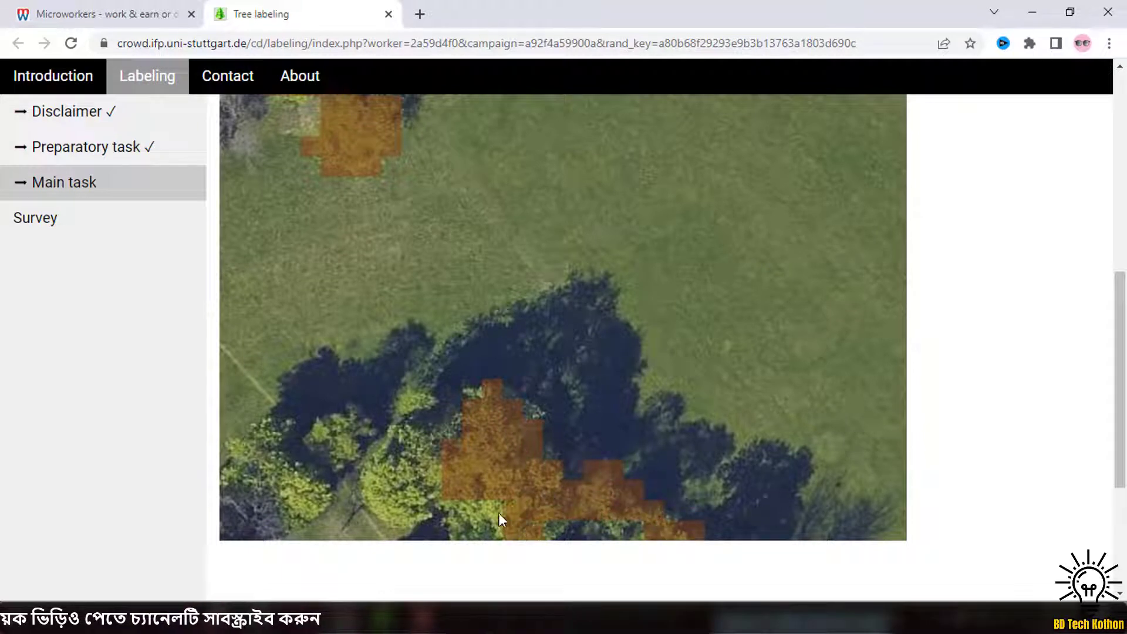
drag(451, 504, 399, 466)
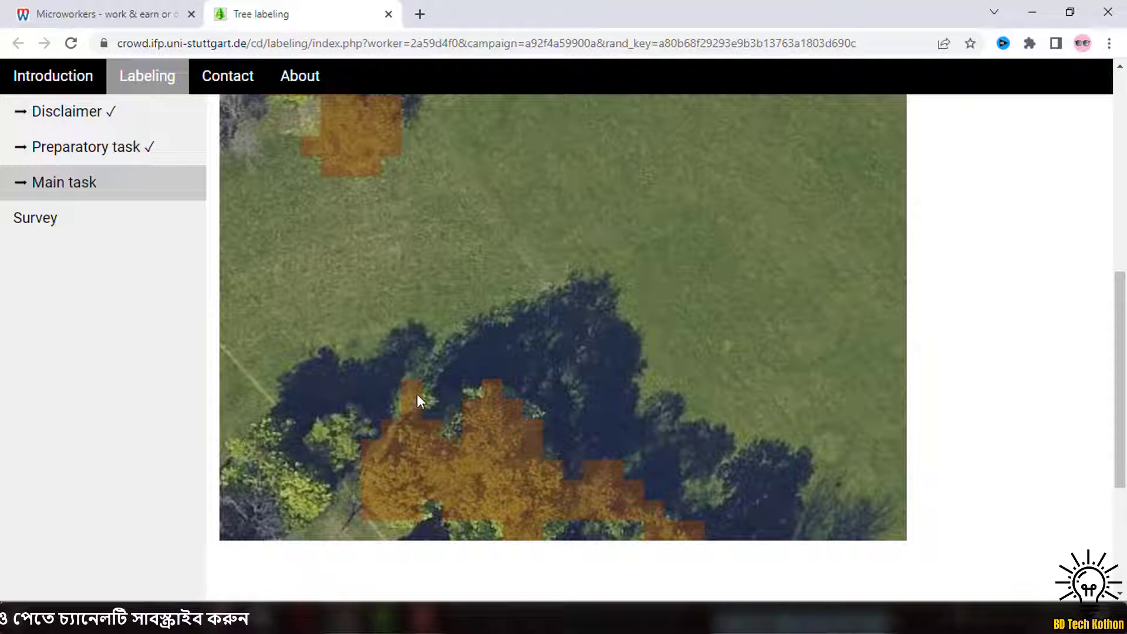
drag(346, 415, 332, 432)
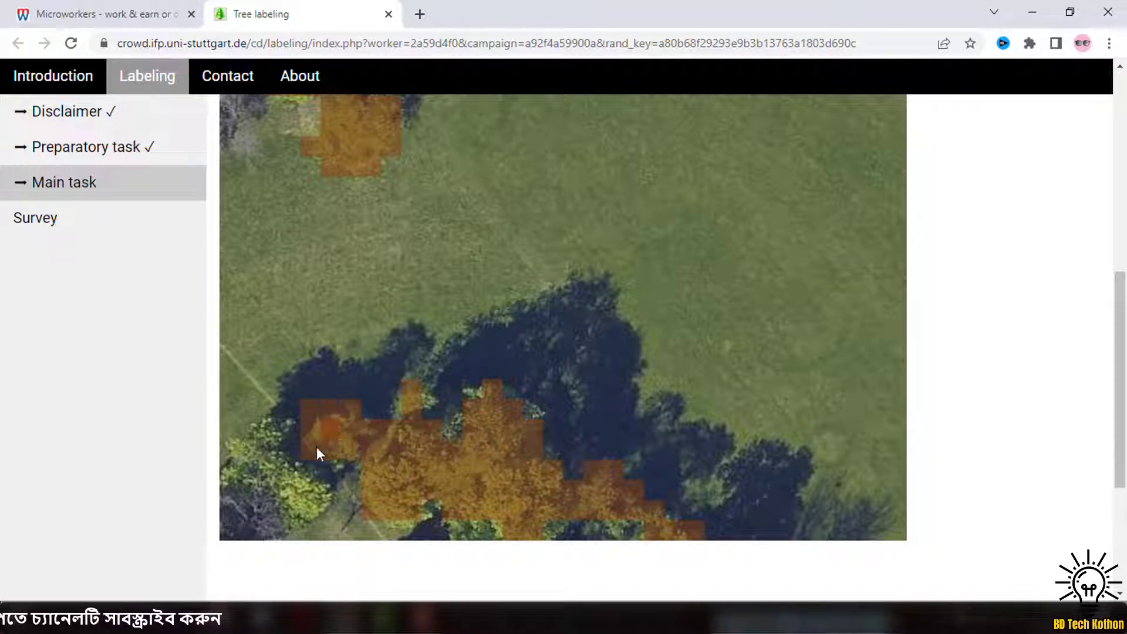
drag(238, 470, 570, 535)
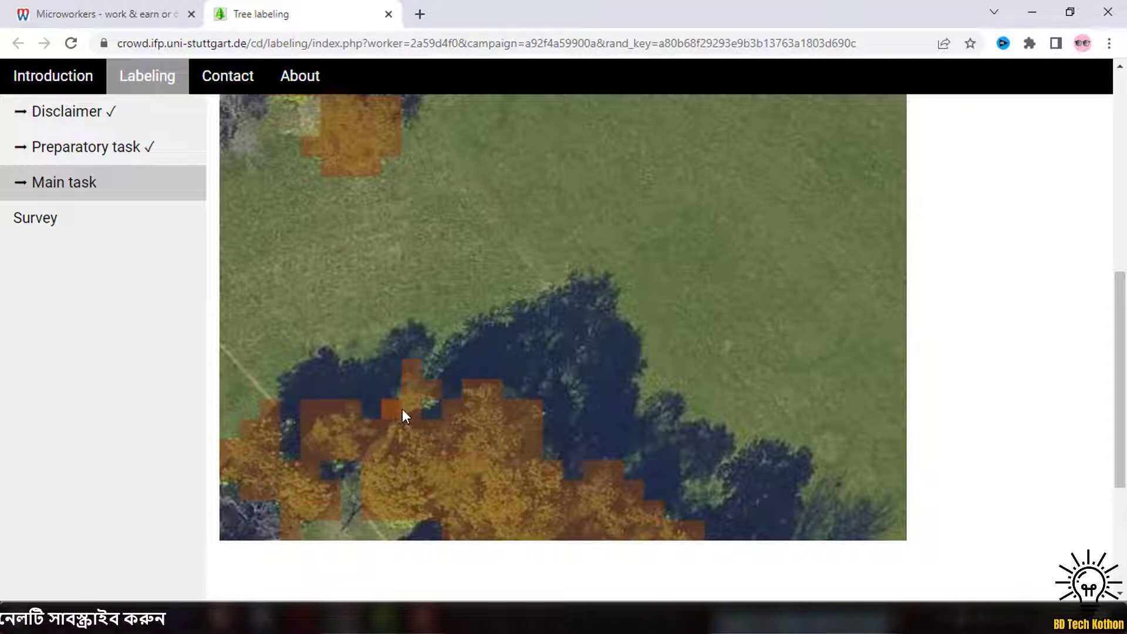
drag(403, 397, 431, 348)
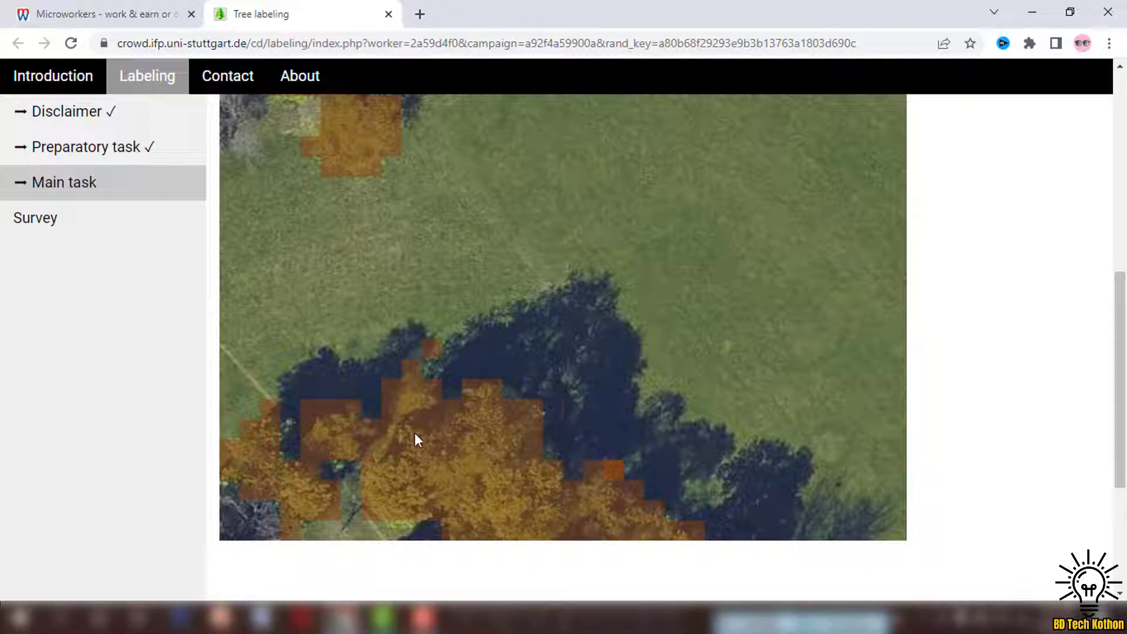
click(405, 522)
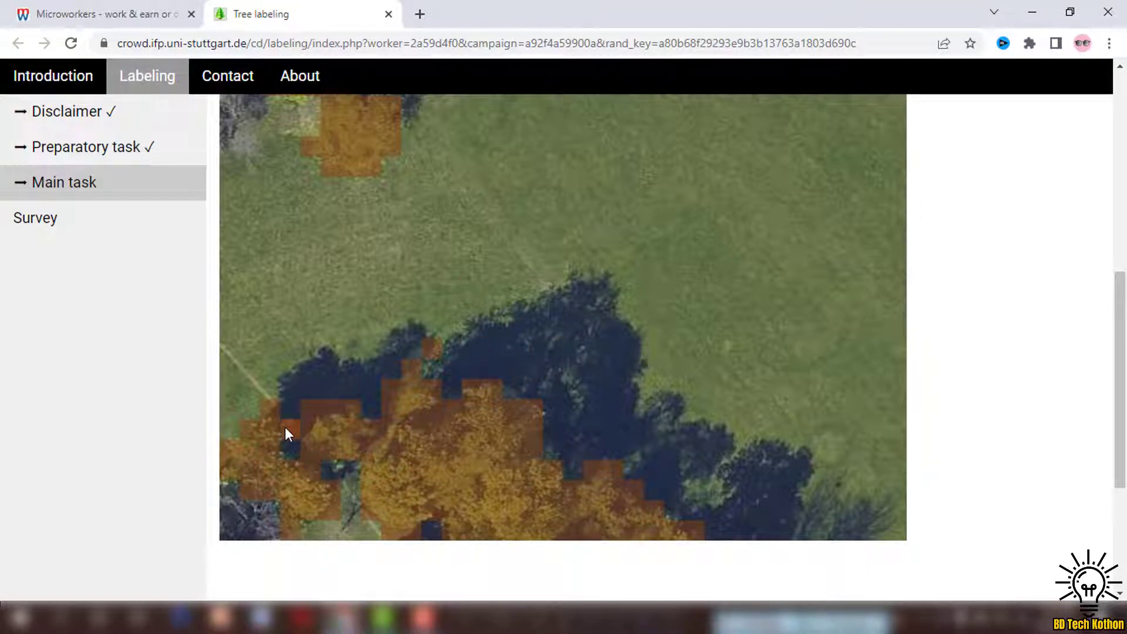
Step: Submit the bush labels for Job 1 and check the page for the following job
scroll(732, 428, down, 4)
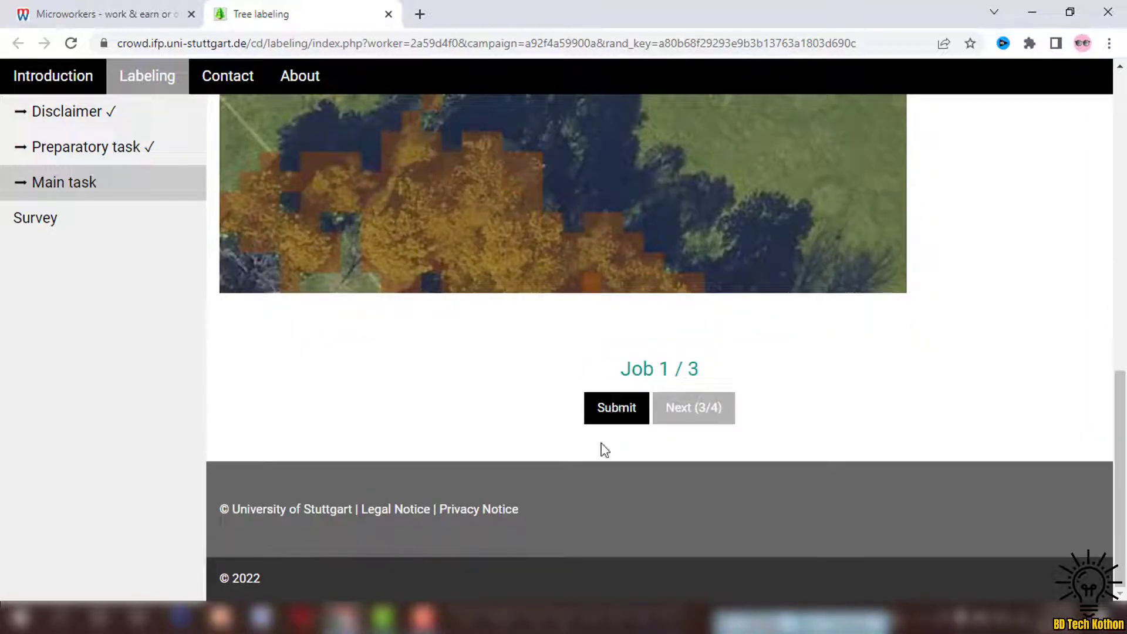
click(614, 414)
scroll(725, 284, up, 4)
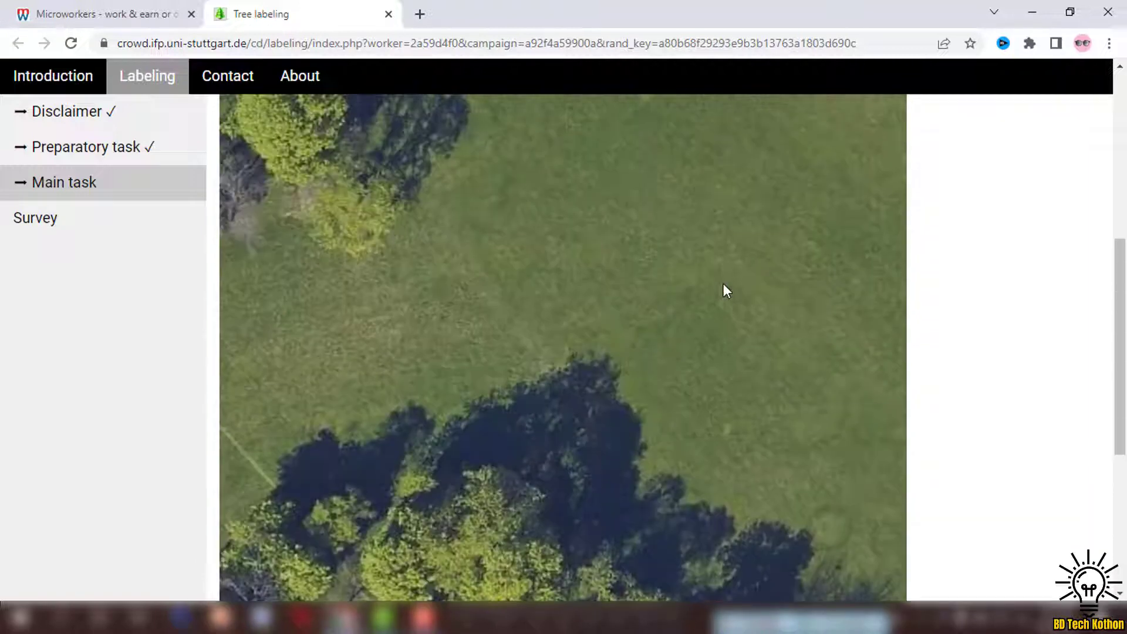
scroll(724, 286, down, 6)
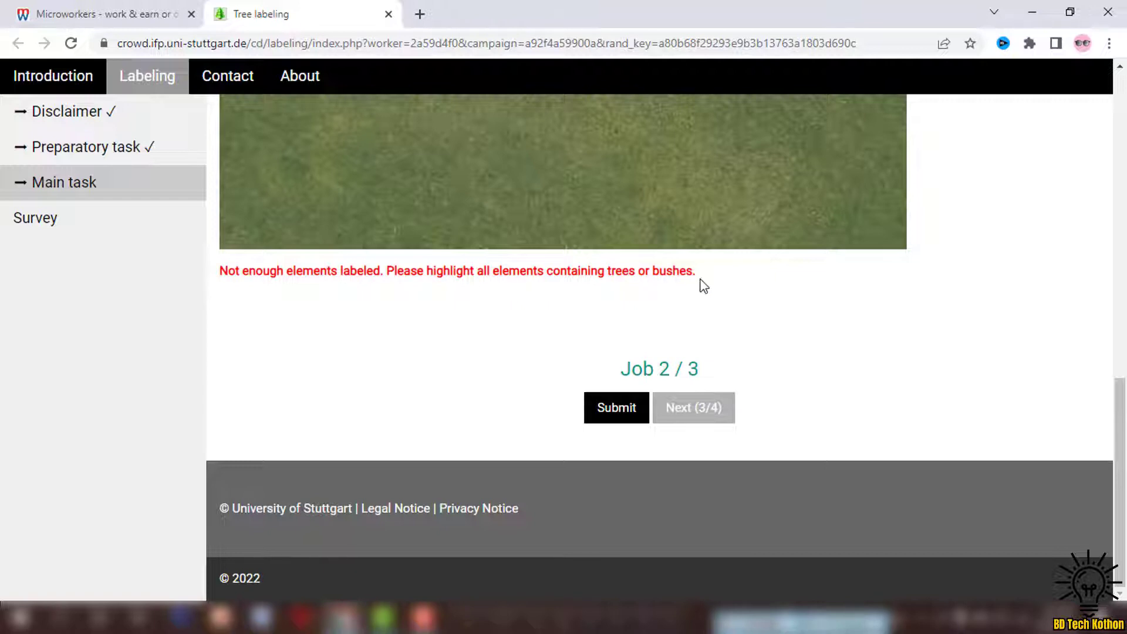
Step: Read the message below the Job 2 image about labeling trees and bushes
drag(728, 279, 196, 262)
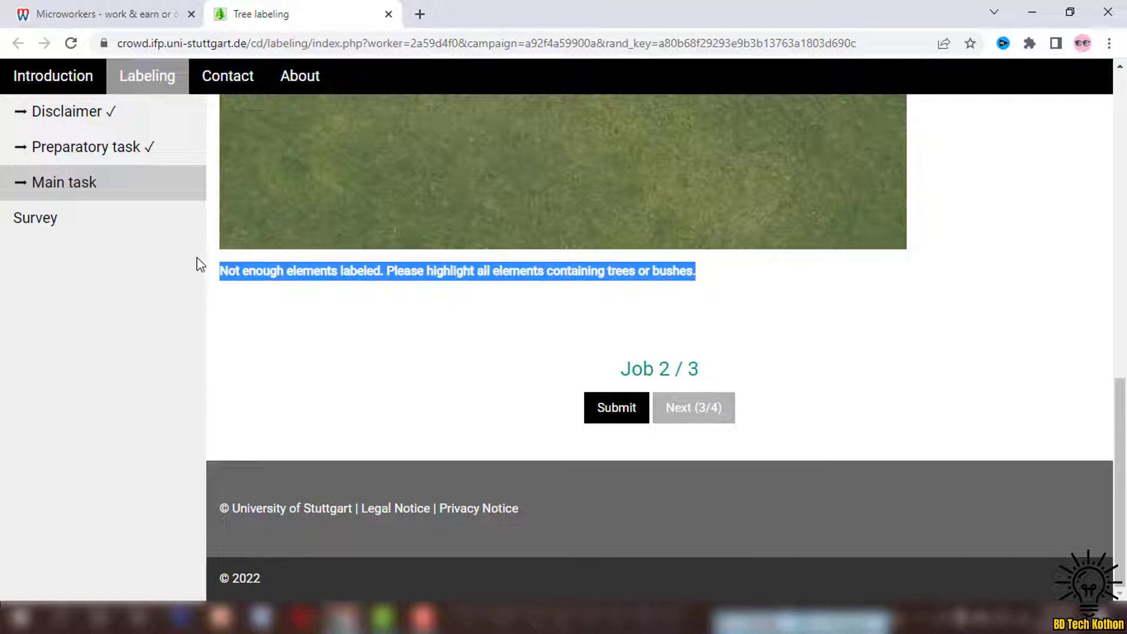
click(386, 317)
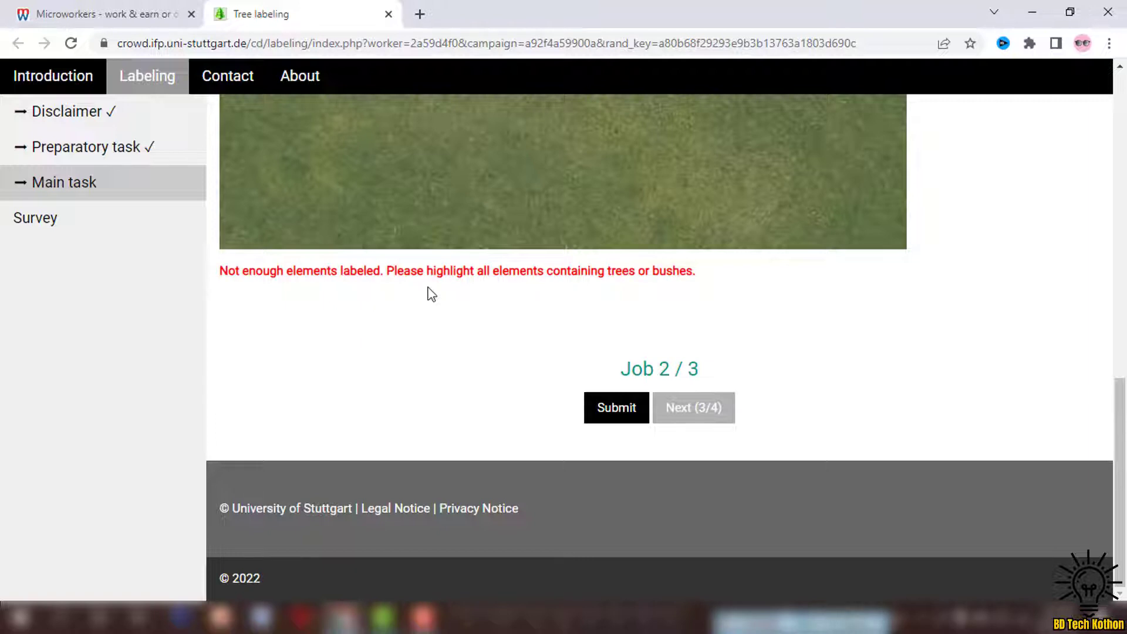
scroll(646, 312, up, 1)
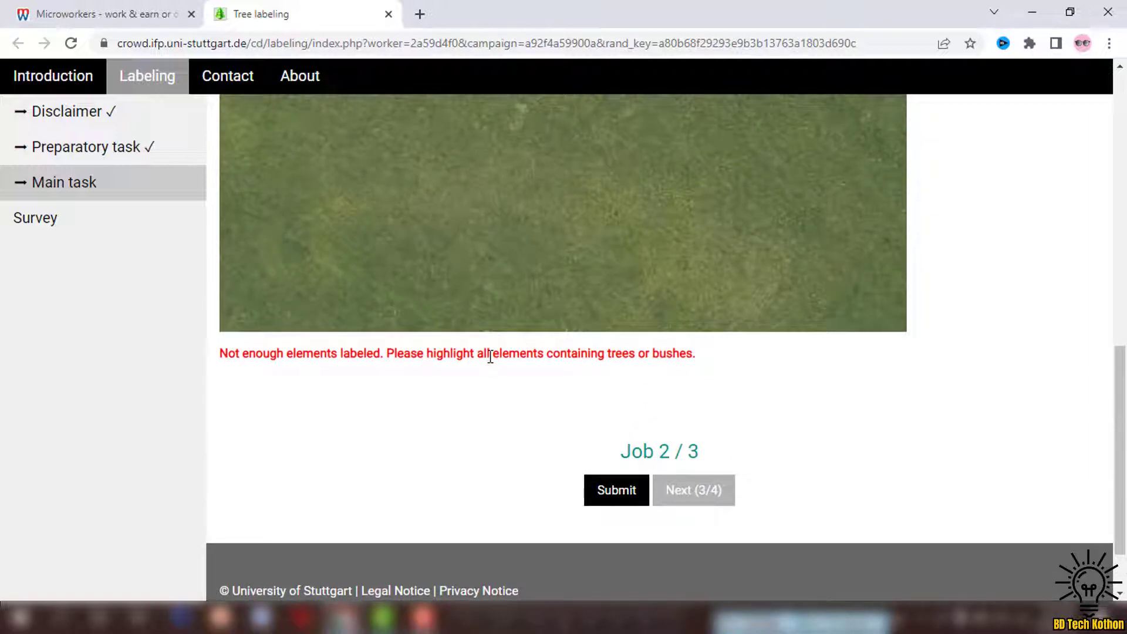
Step: Mark the small yellow-green crowns on the left side of the Job 2 image as trees, leaving out their shadows
scroll(491, 352, up, 5)
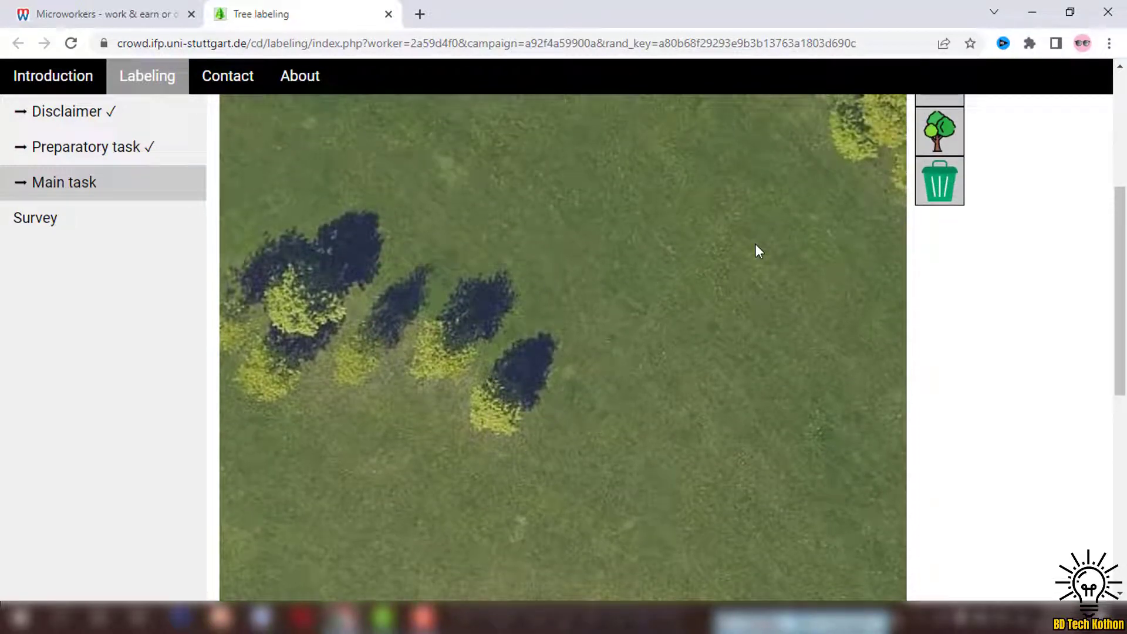
scroll(755, 241, up, 1)
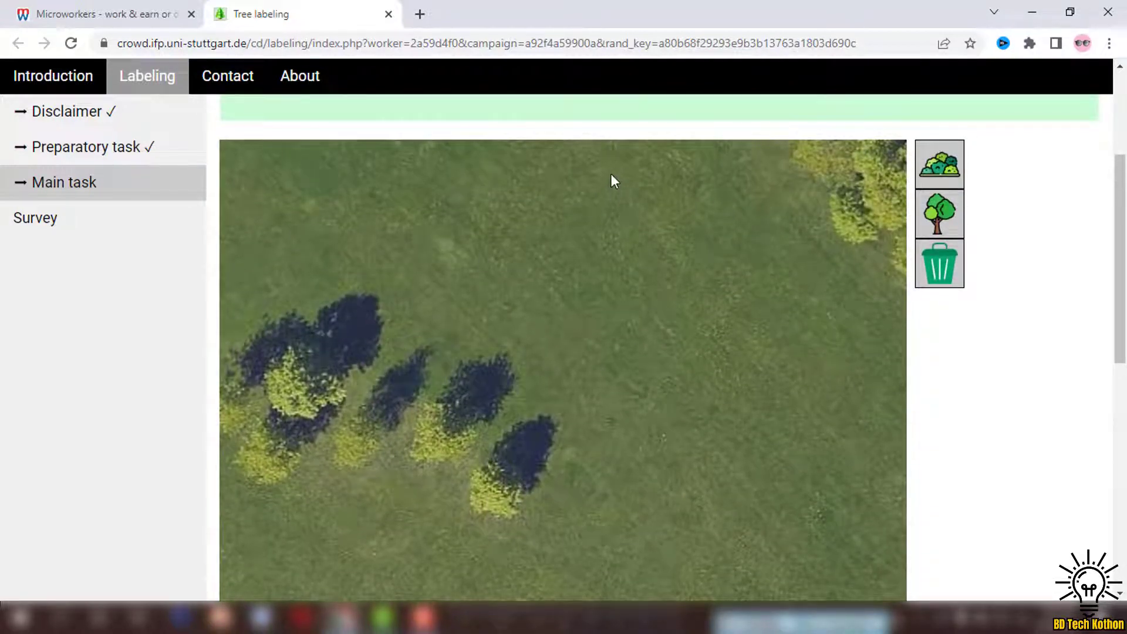
click(940, 215)
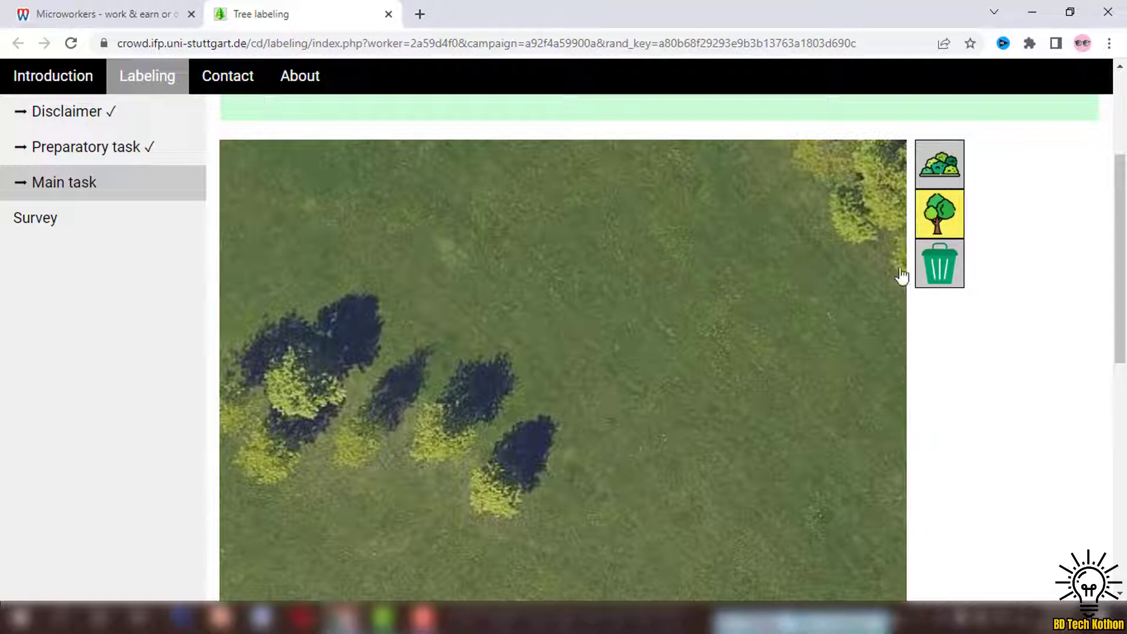
click(513, 492)
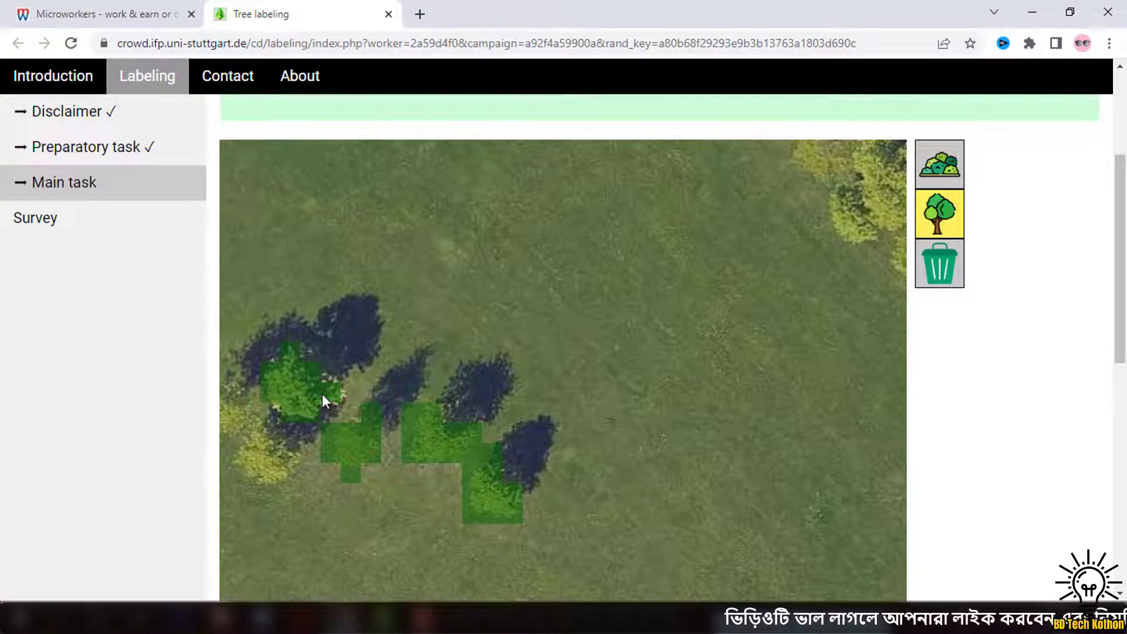
click(233, 402)
mouse_move(237, 417)
mouse_down()
mouse_move(256, 456)
mouse_move(276, 463)
mouse_move(284, 451)
mouse_up()
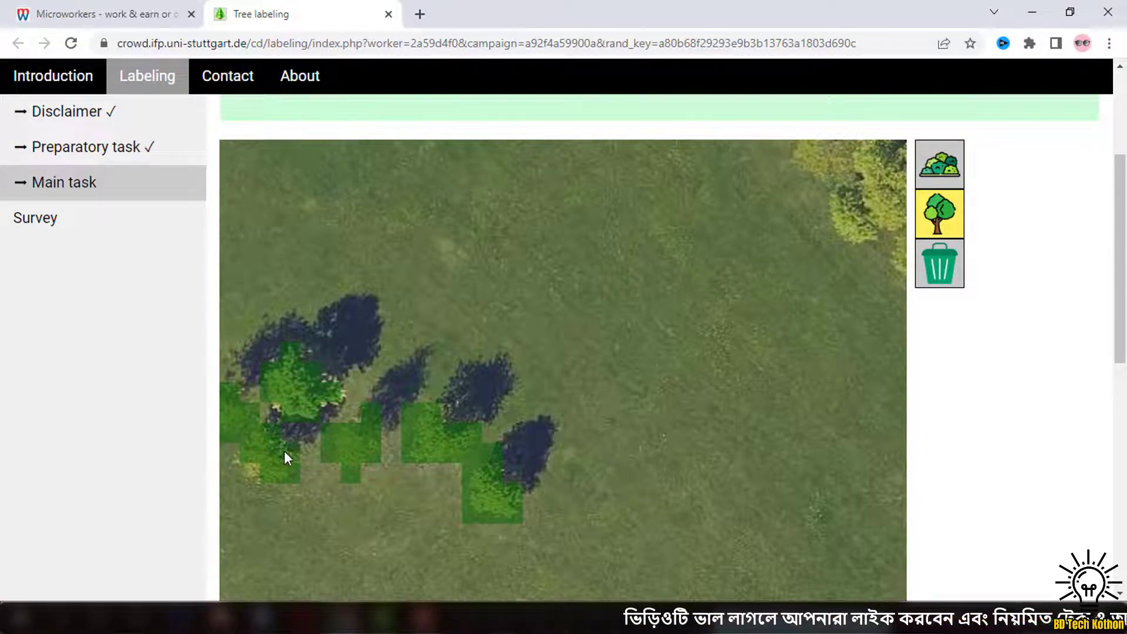
Step: Mark the vegetation in the upper right corner of the Job 2 image as bushes
click(942, 166)
click(877, 167)
mouse_move(876, 197)
mouse_down()
mouse_move(897, 256)
mouse_move(896, 150)
mouse_move(847, 137)
mouse_move(819, 150)
mouse_move(834, 199)
mouse_move(798, 152)
mouse_up()
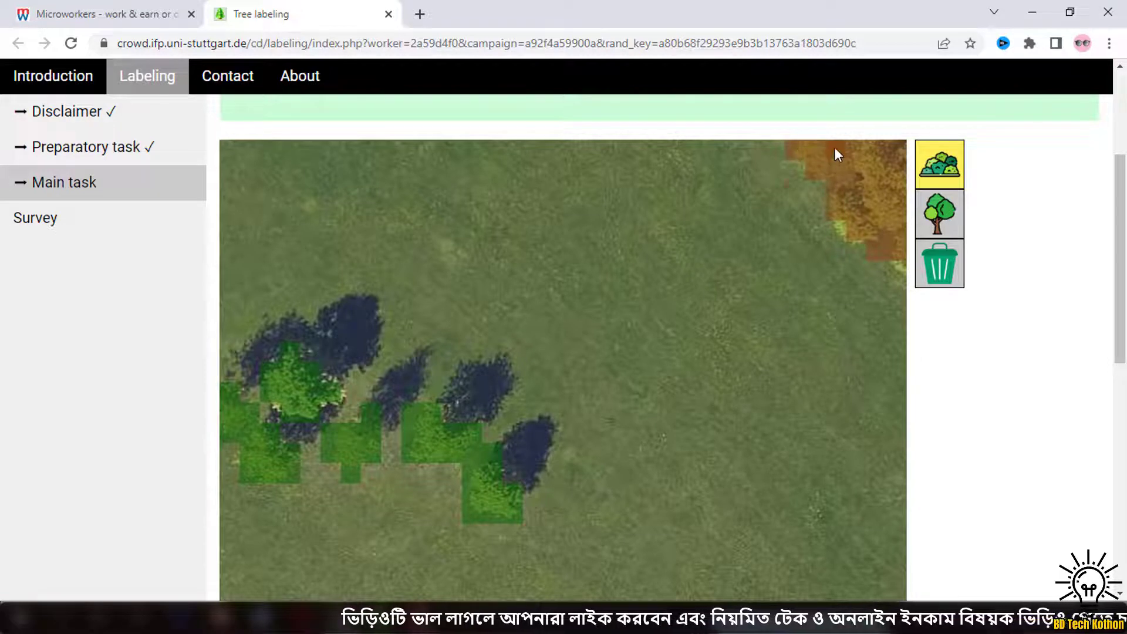
Step: Fill in the missing edge of the largest left-hand crown as tree and submit Job 2
click(940, 213)
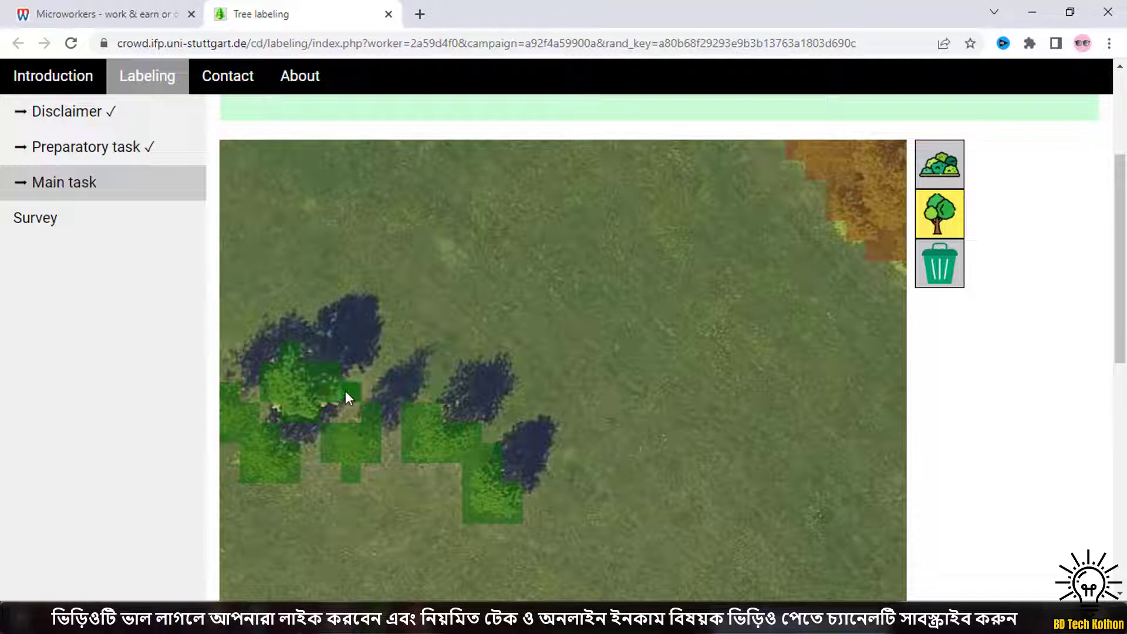
click(343, 393)
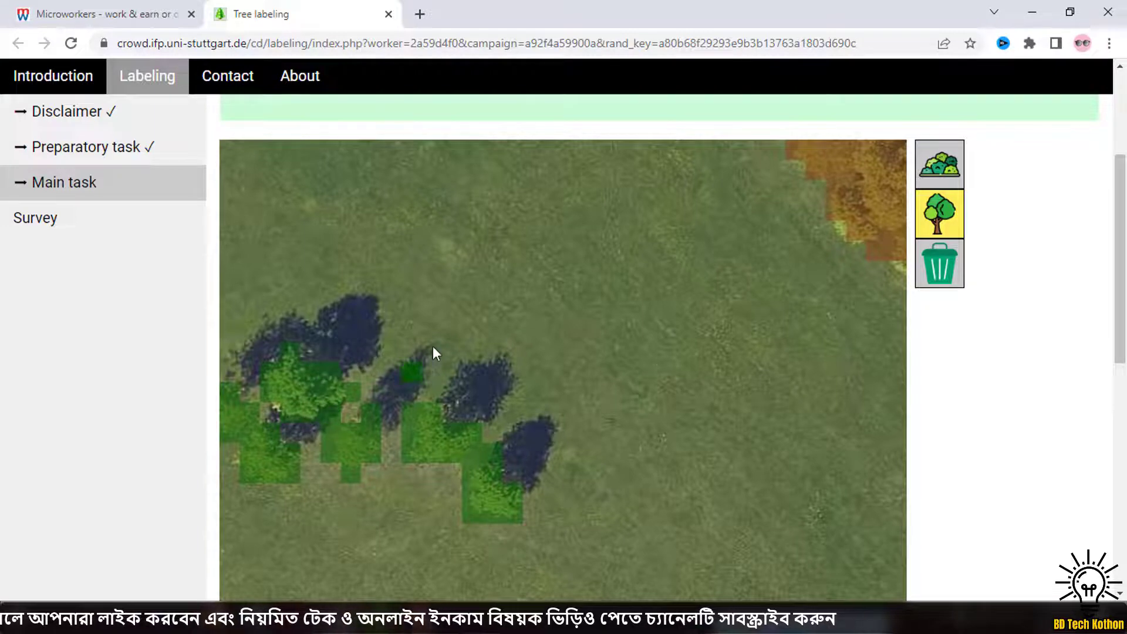
scroll(715, 282, down, 5)
scroll(699, 264, up, 2)
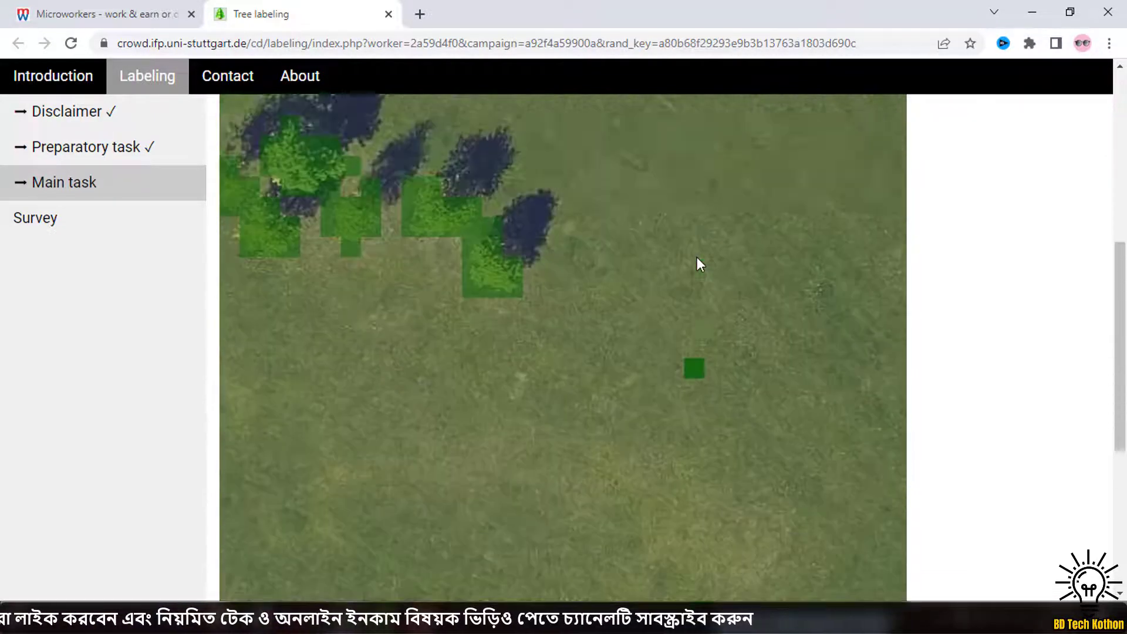
scroll(701, 306, down, 6)
click(622, 416)
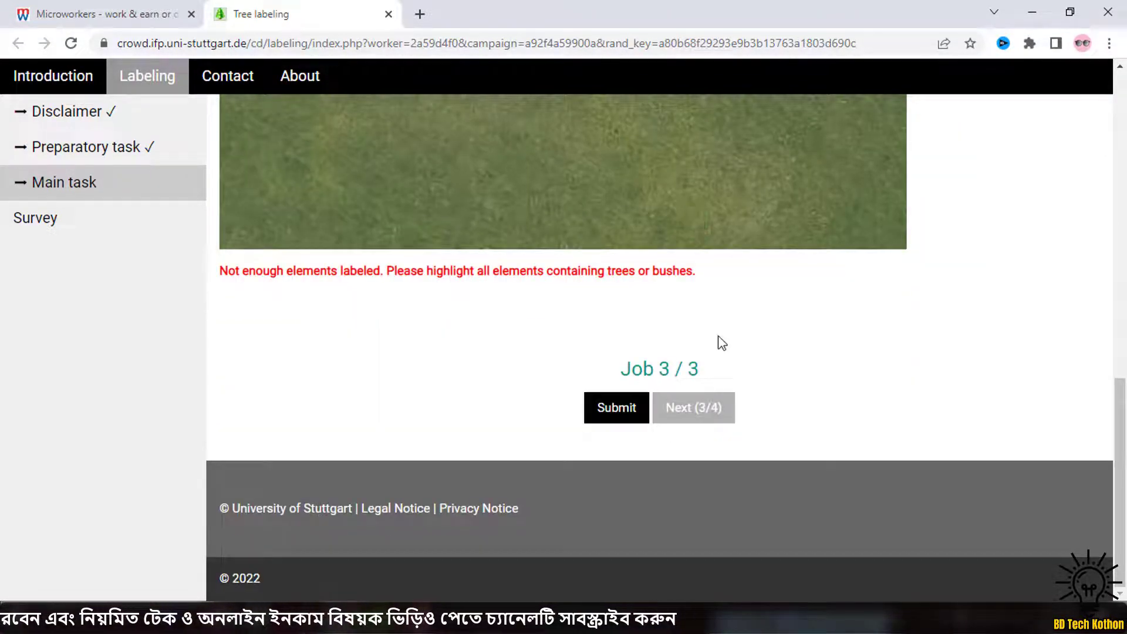
Step: Mark the large group of crowns along the upper edge of the Job 3 image as bushes
scroll(793, 335, up, 4)
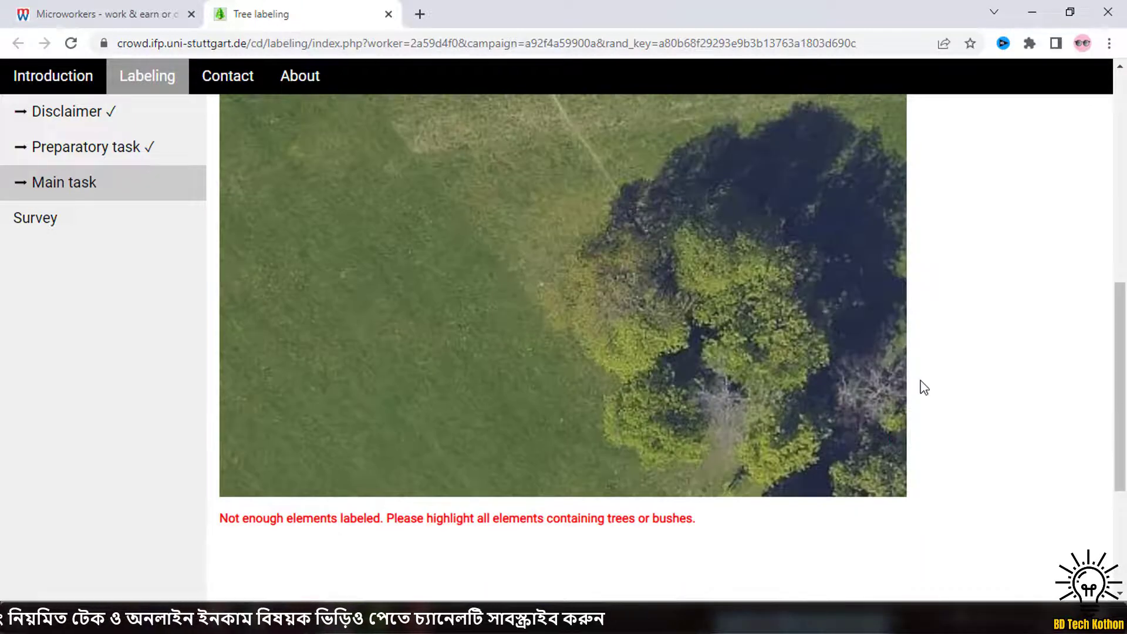
scroll(881, 417, down, 2)
scroll(704, 323, up, 10)
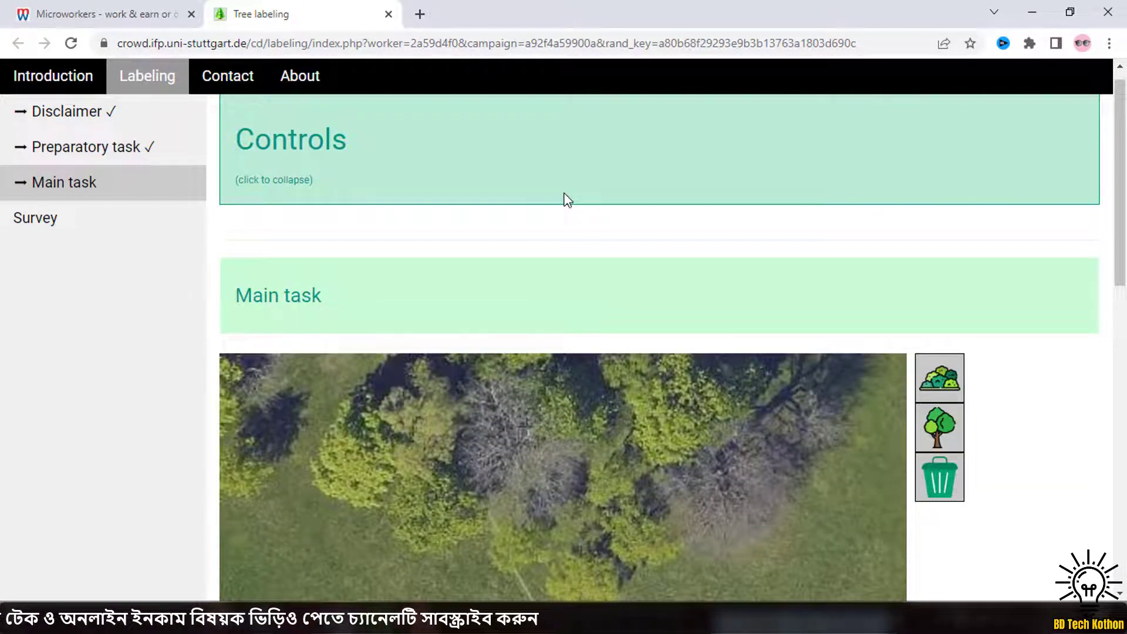
scroll(579, 214, down, 4)
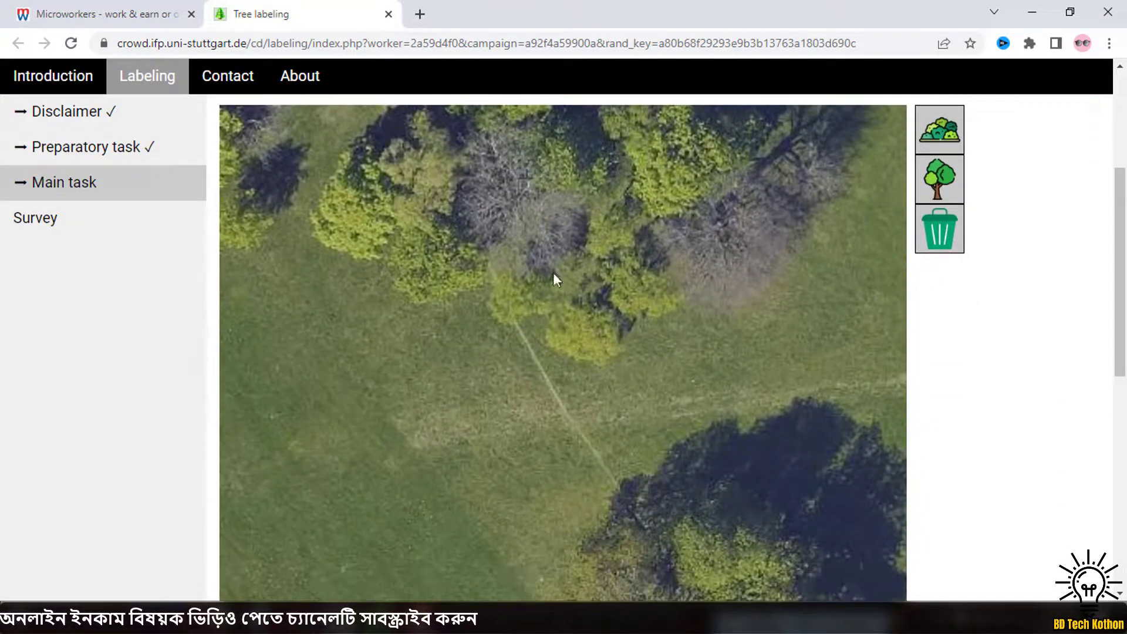
click(941, 138)
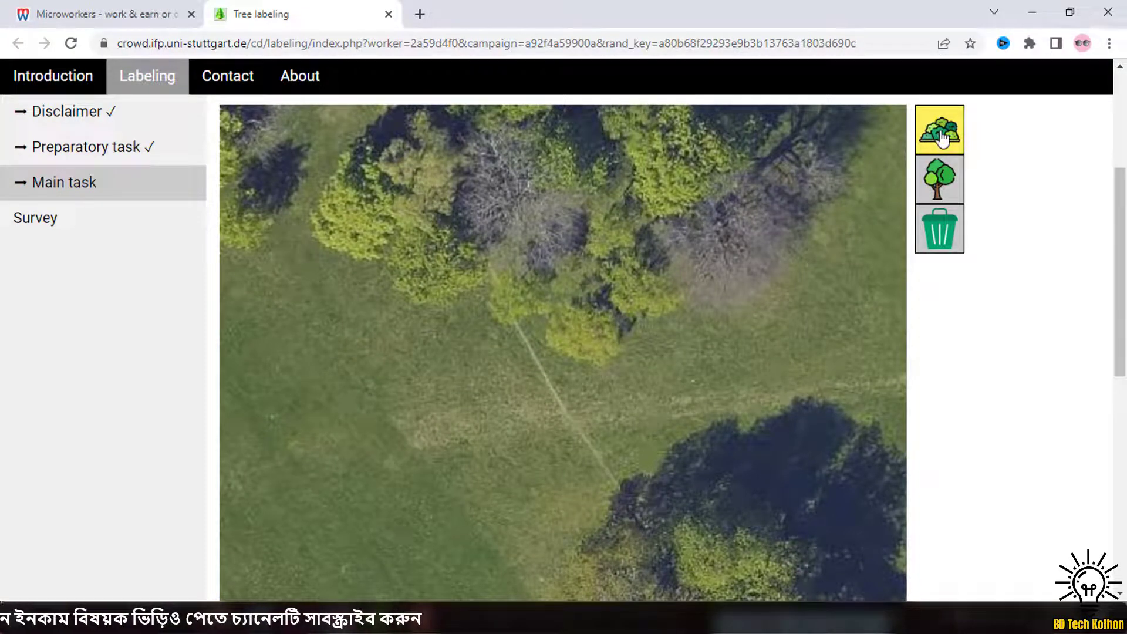
click(450, 176)
mouse_move(343, 204)
mouse_down()
mouse_move(463, 151)
mouse_move(554, 219)
mouse_move(573, 211)
mouse_move(525, 260)
mouse_move(559, 309)
mouse_move(729, 213)
mouse_move(820, 235)
mouse_move(841, 150)
mouse_move(624, 317)
mouse_move(659, 298)
mouse_up()
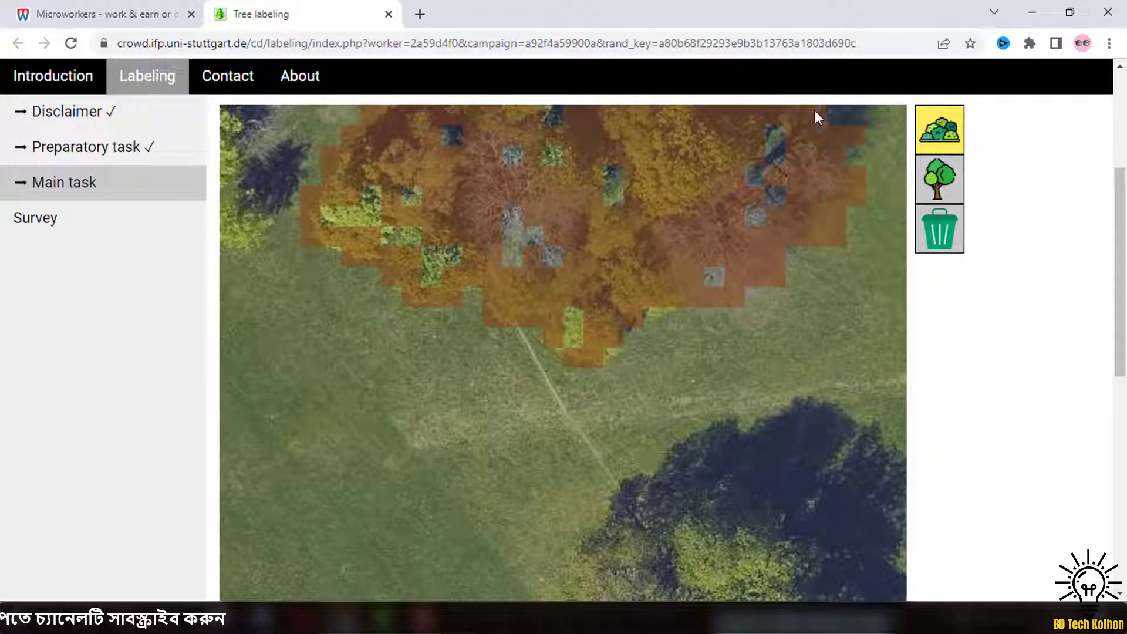
Step: Fill the unmarked gaps in the upper crown group and mark the vegetation in the image's upper left corner as bushes
drag(770, 176, 716, 283)
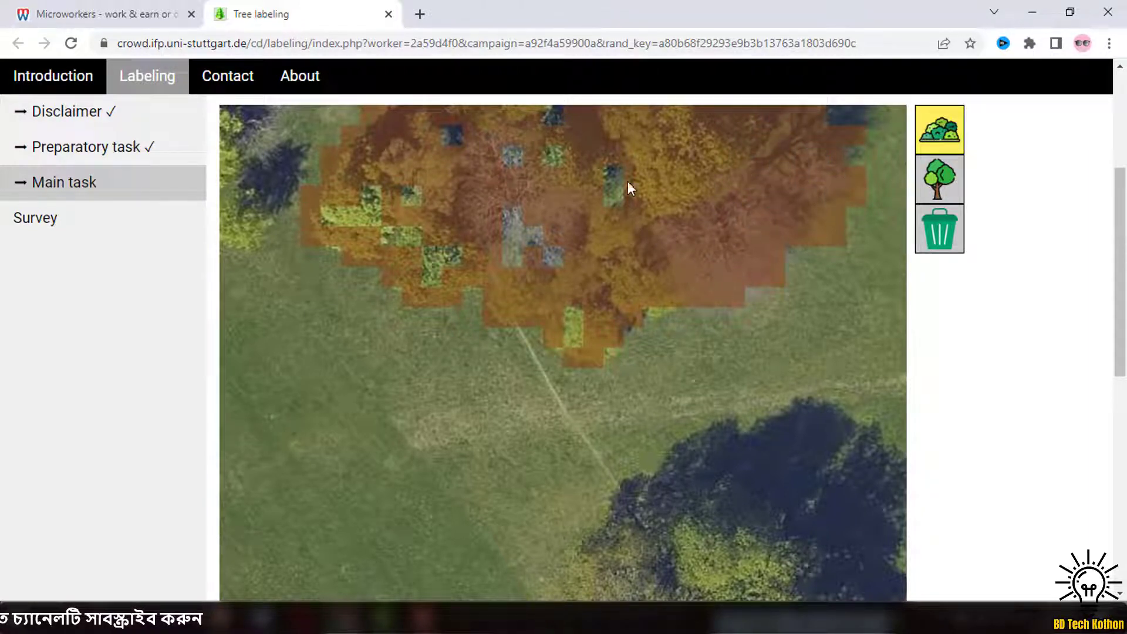
drag(520, 268, 526, 250)
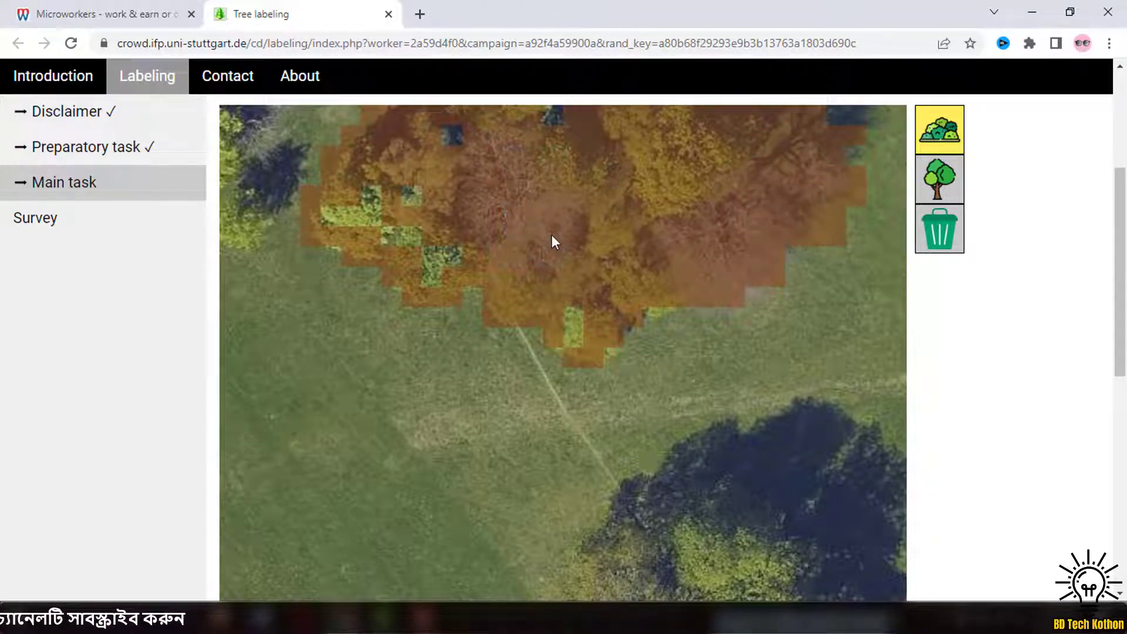
mouse_move(651, 317)
mouse_down()
mouse_move(417, 234)
mouse_move(433, 223)
mouse_up()
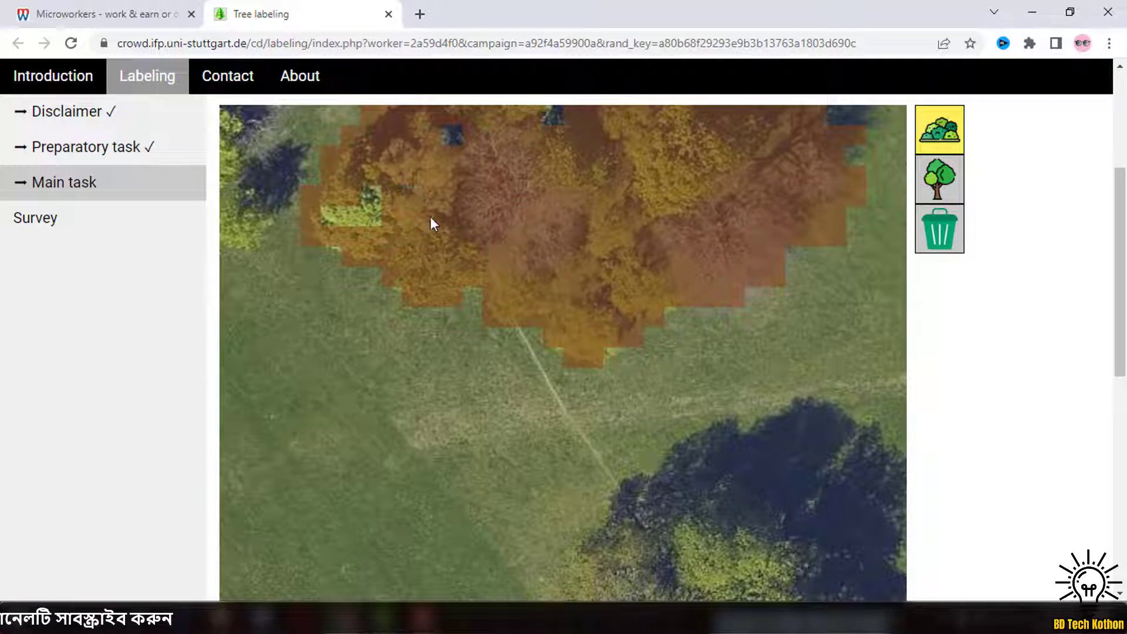
drag(328, 203, 373, 199)
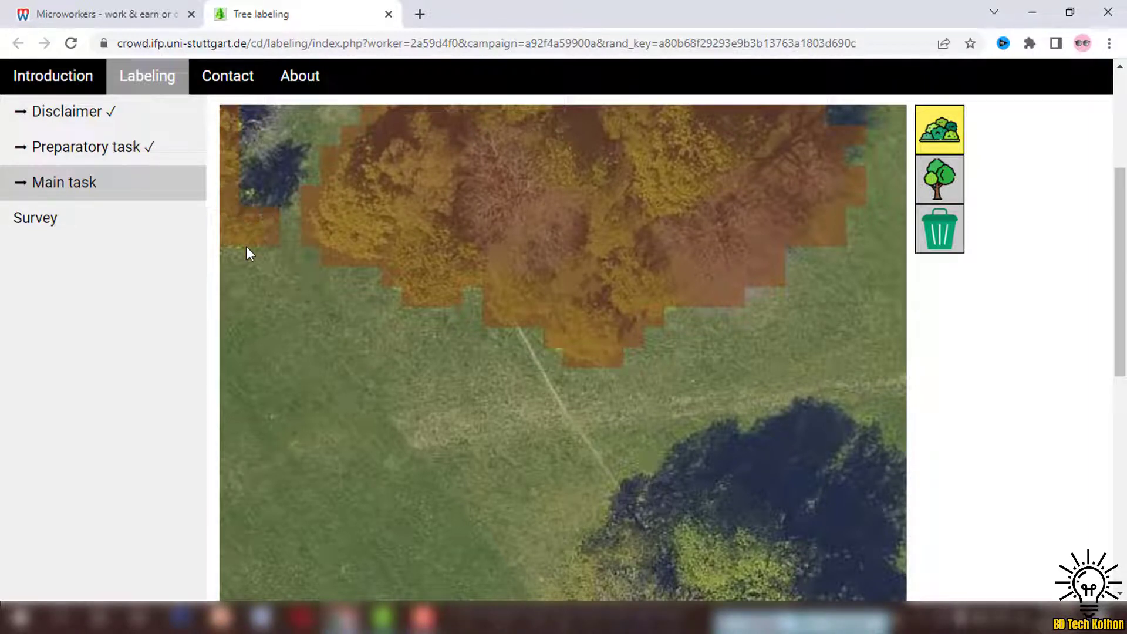
Step: Mark the yellow-green crowns in the lower right part of the Job 3 image as bushes, leaving out most of the dark shadow
scroll(767, 326, down, 5)
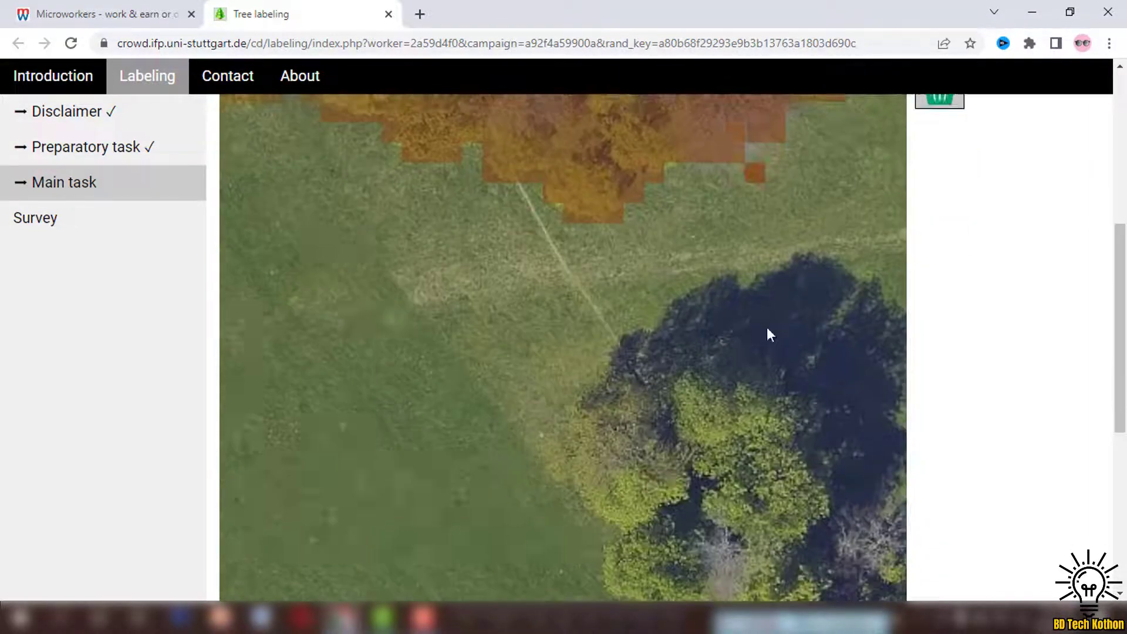
scroll(740, 353, up, 2)
mouse_move(638, 396)
mouse_down()
mouse_move(665, 308)
mouse_move(641, 325)
mouse_move(706, 320)
mouse_up()
mouse_move(784, 372)
mouse_down()
mouse_move(658, 307)
mouse_move(702, 268)
mouse_up()
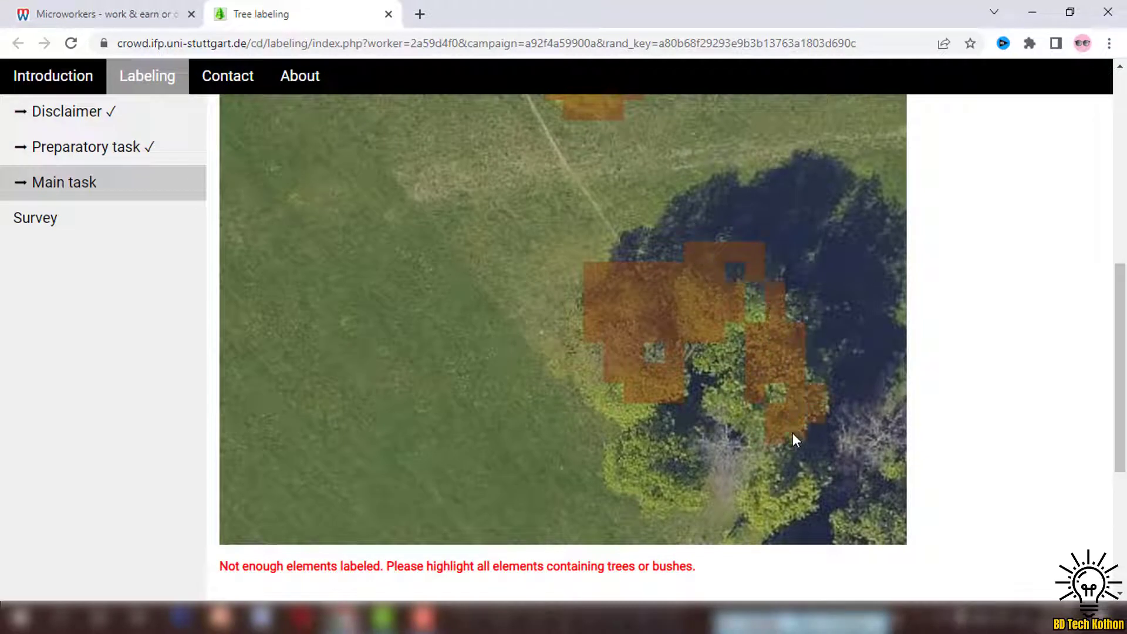
mouse_move(748, 432)
mouse_down()
mouse_move(702, 485)
mouse_move(616, 445)
mouse_move(621, 485)
mouse_up()
mouse_move(702, 496)
mouse_down()
mouse_move(558, 338)
mouse_move(613, 379)
mouse_up()
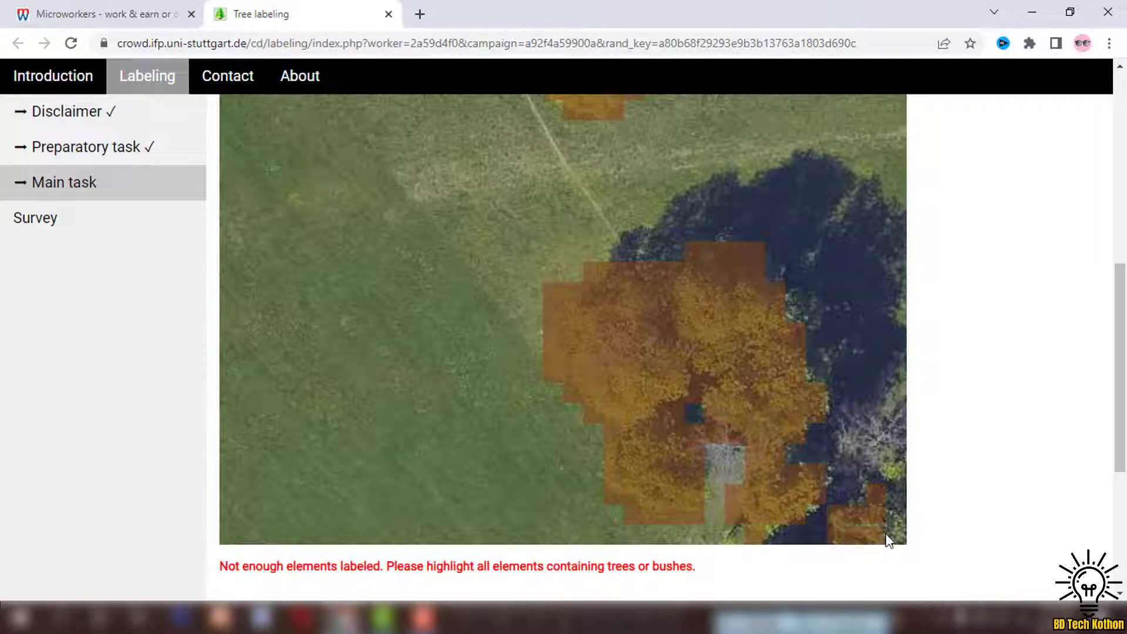
Step: Submit Job 3 and continue to the voluntary survey
scroll(722, 308, up, 3)
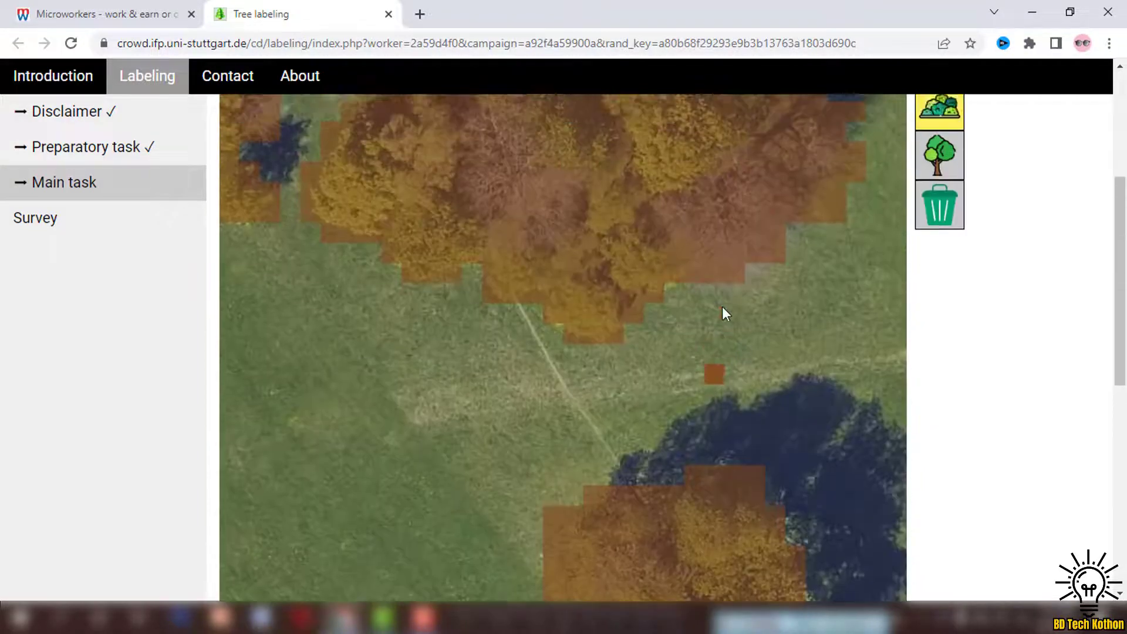
scroll(725, 308, down, 5)
scroll(706, 464, down, 3)
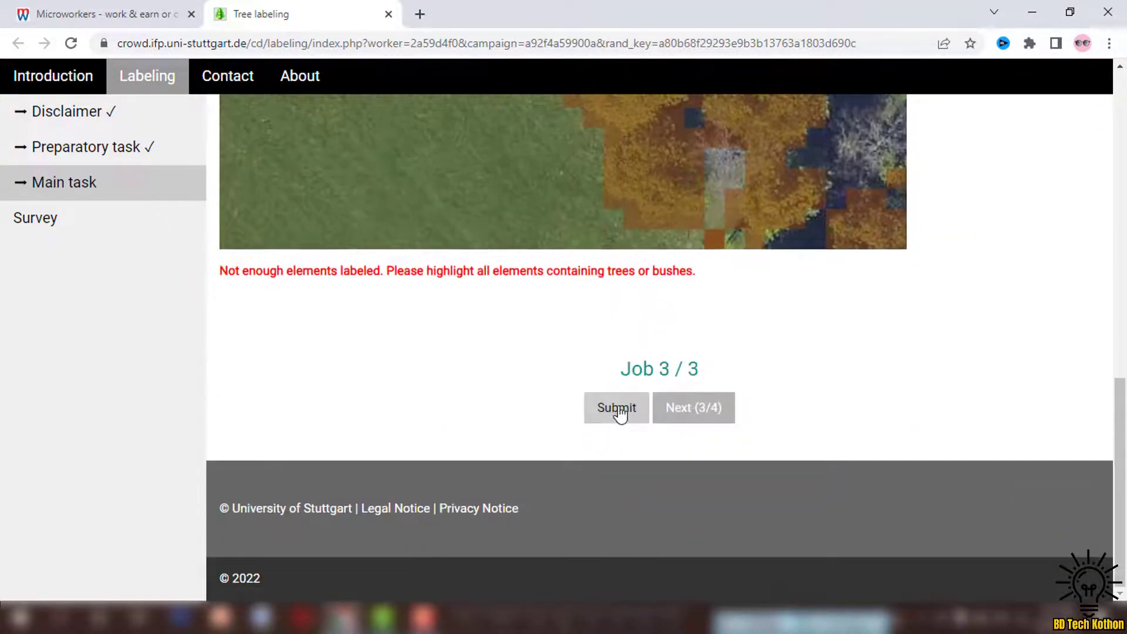
click(619, 415)
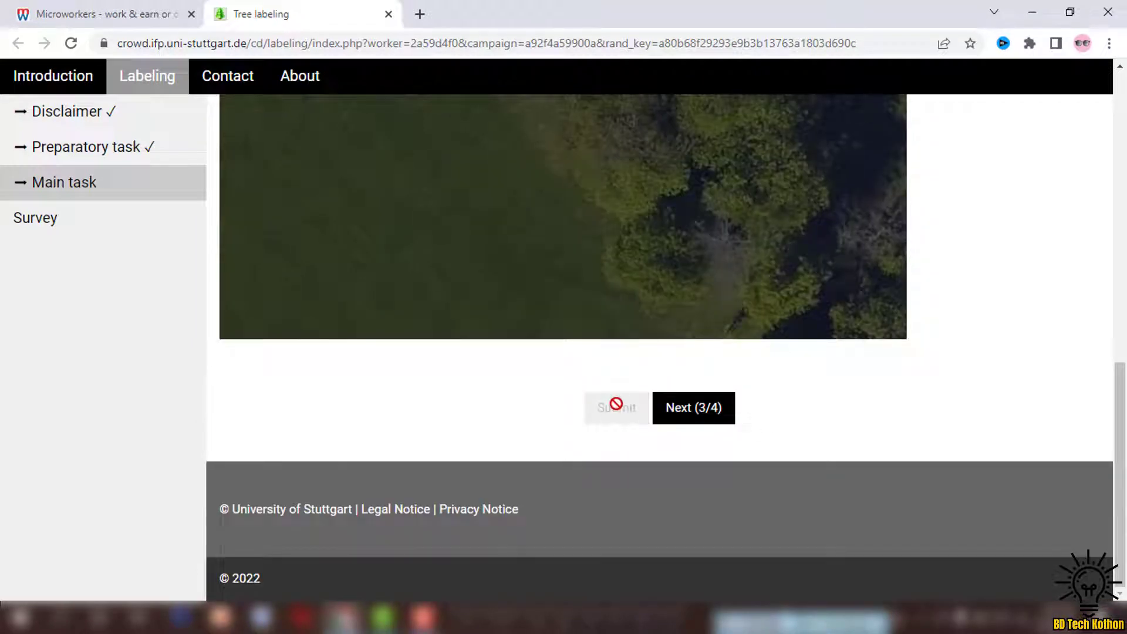
scroll(614, 377, up, 5)
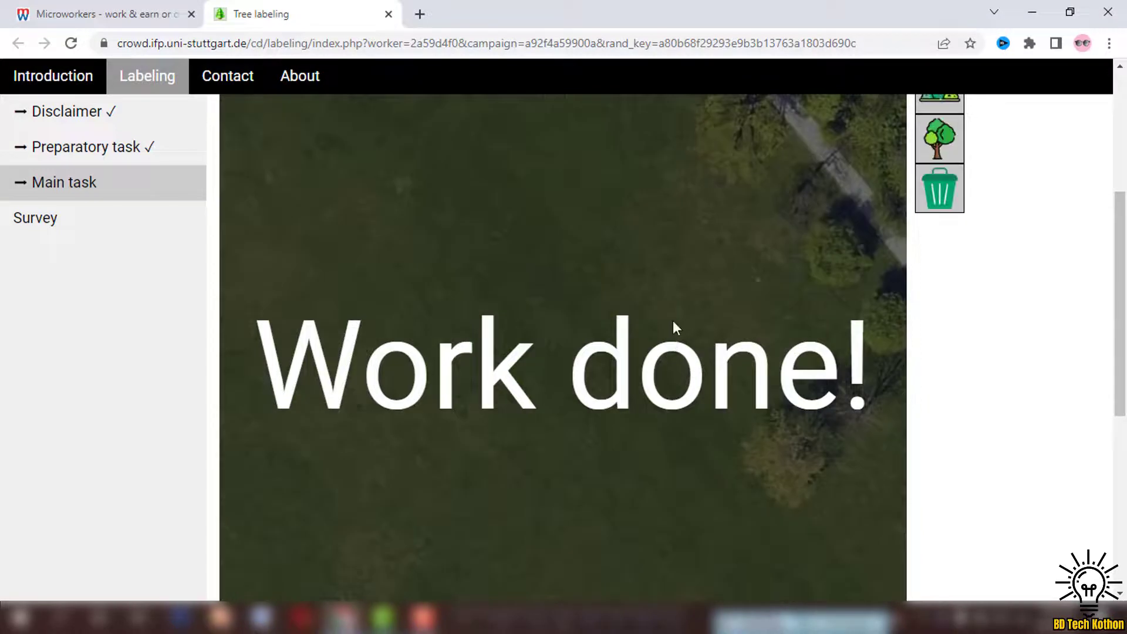
scroll(869, 318, down, 5)
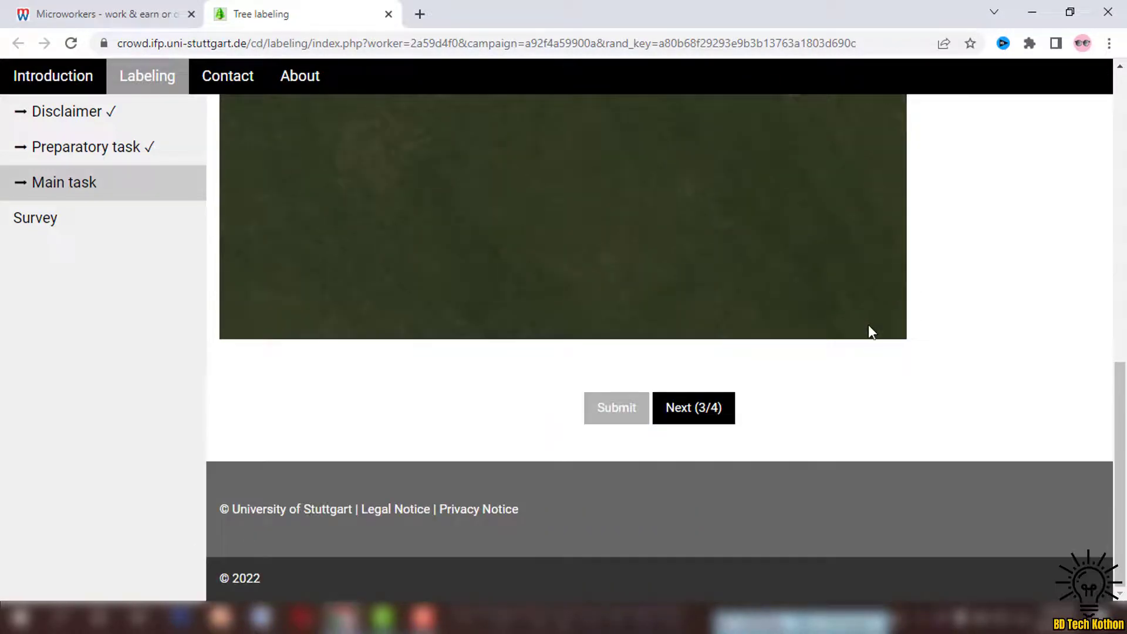
click(692, 410)
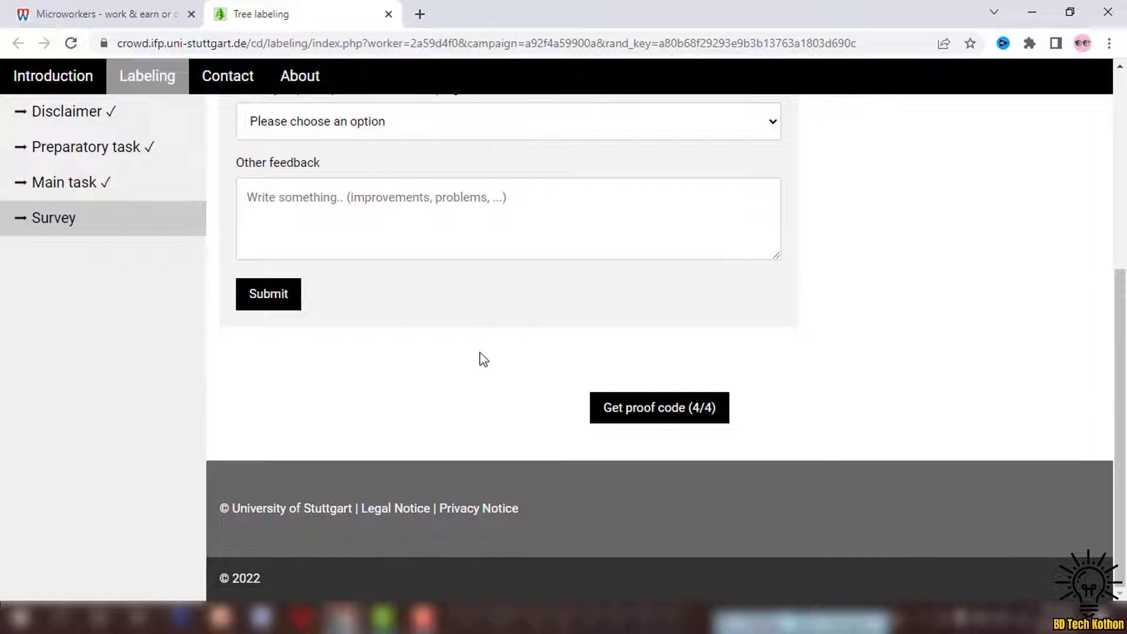
Step: Set the survey's age range to 20 - 29 and the place of residence to Asia
scroll(479, 358, up, 5)
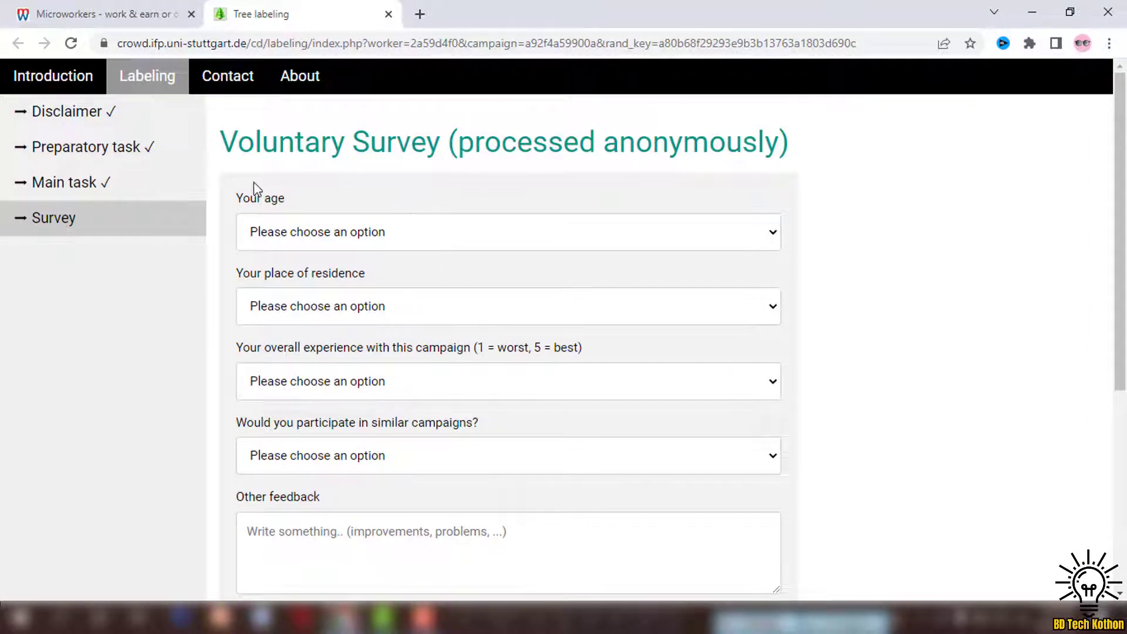
click(355, 242)
click(290, 293)
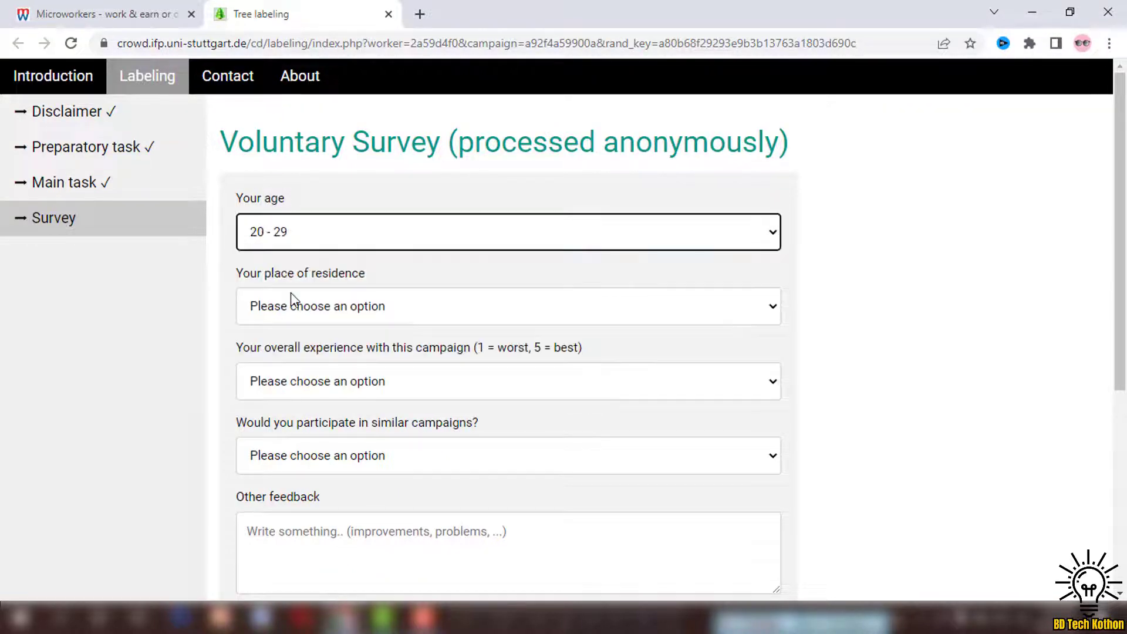
scroll(410, 287, down, 1)
click(337, 237)
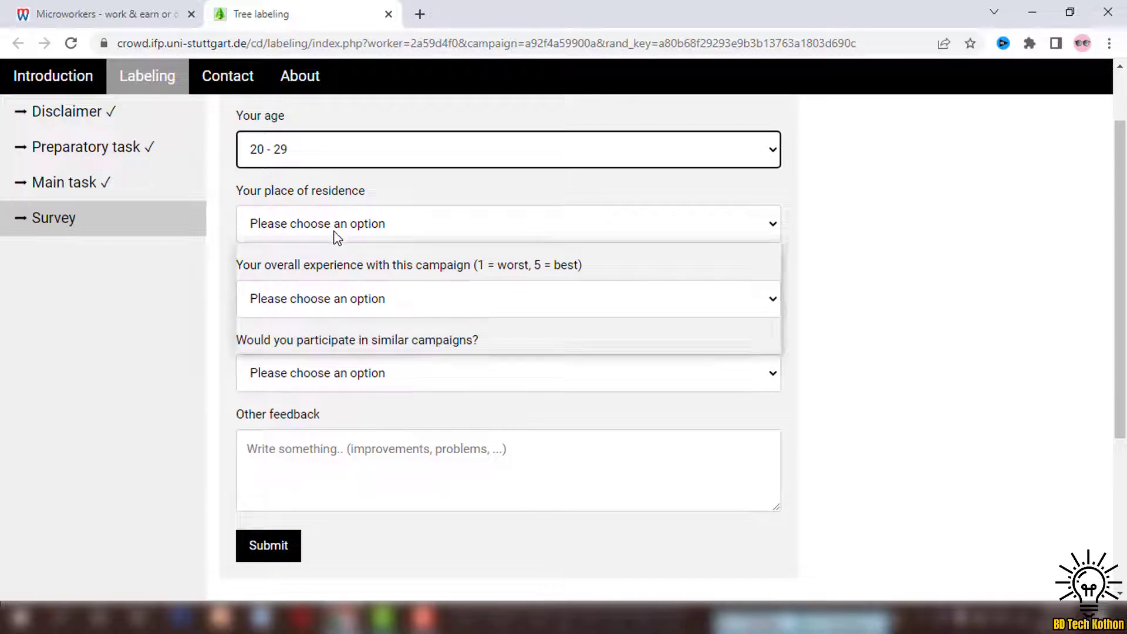
click(286, 283)
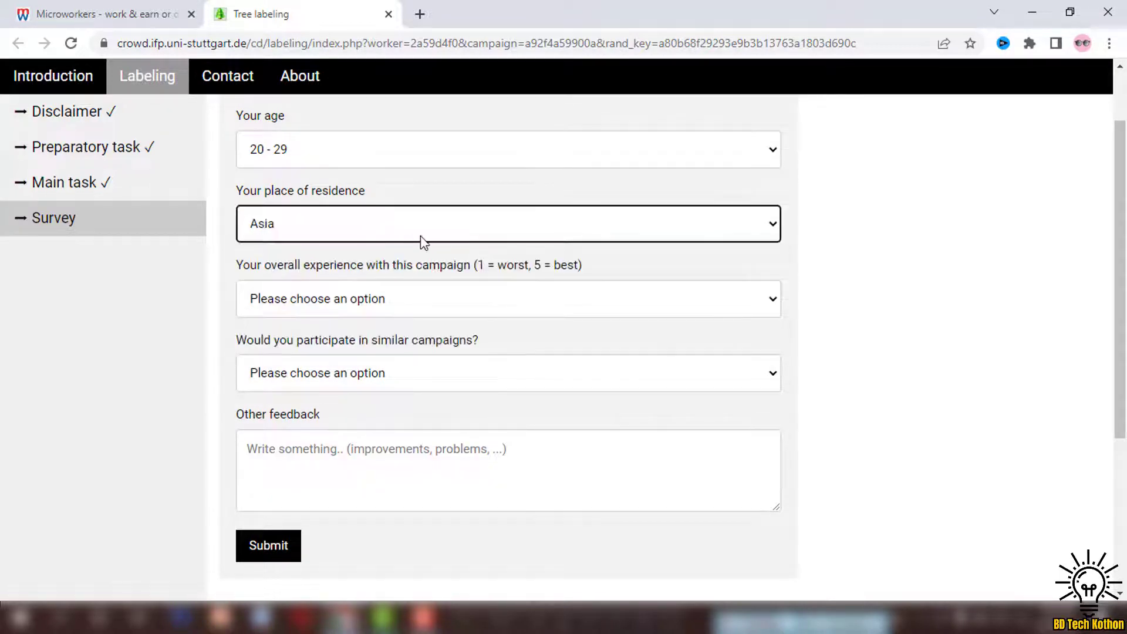
Step: Rate the overall campaign experience as 5 (very good) and answer Yes to participating in similar campaigns
scroll(437, 245, down, 1)
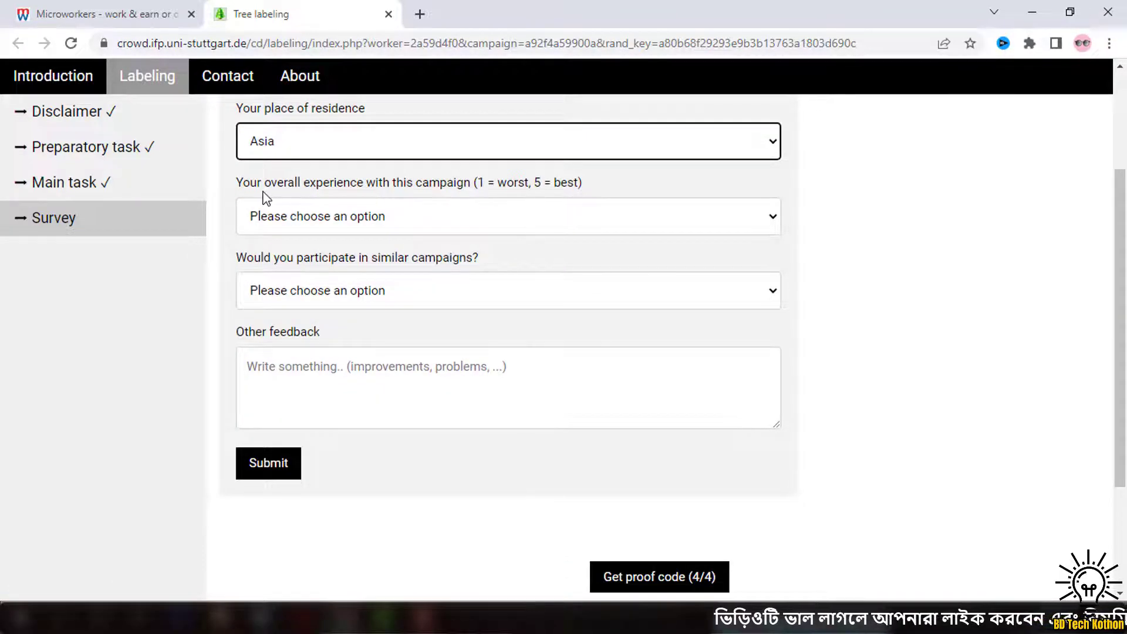
click(382, 217)
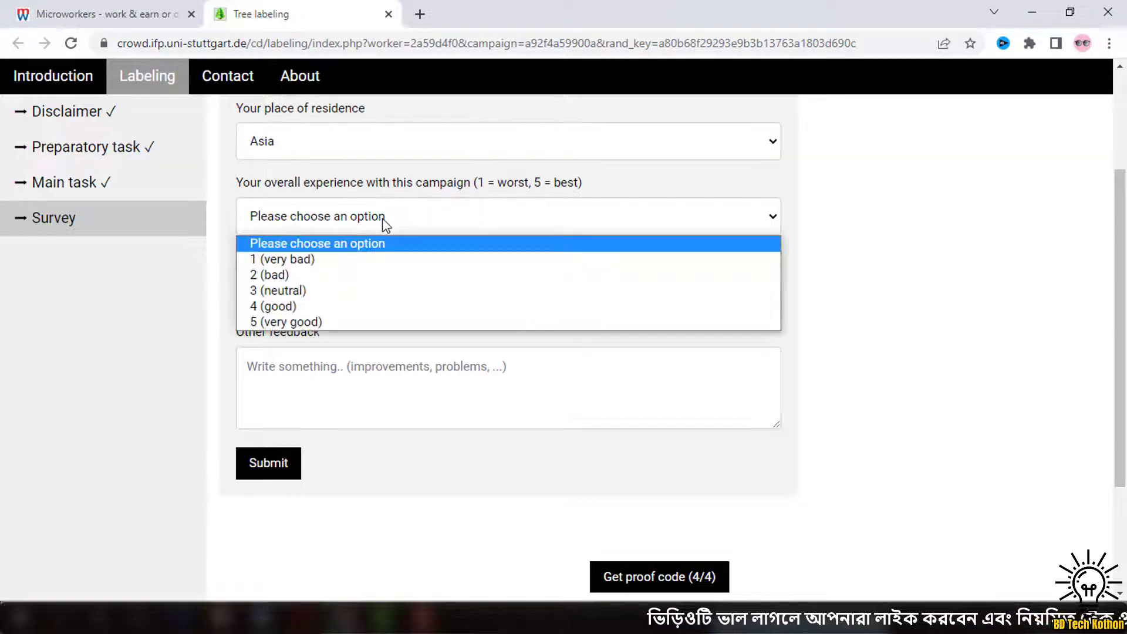
click(285, 321)
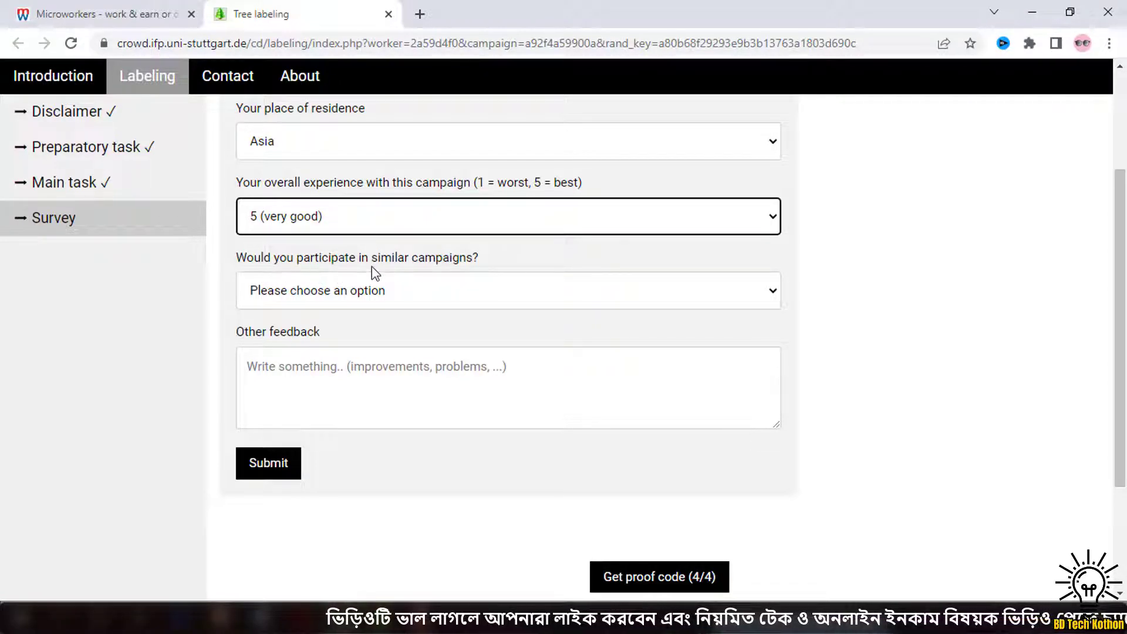
click(367, 299)
click(284, 336)
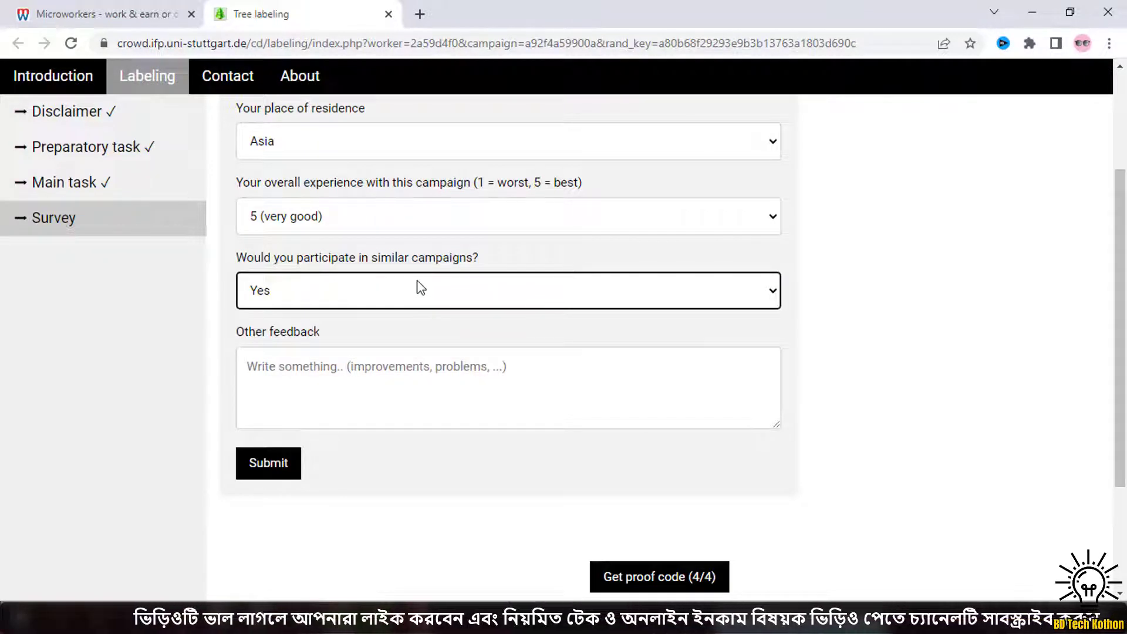
Step: Enter "I like this job" as the other feedback
scroll(305, 254, down, 3)
scroll(330, 225, up, 1)
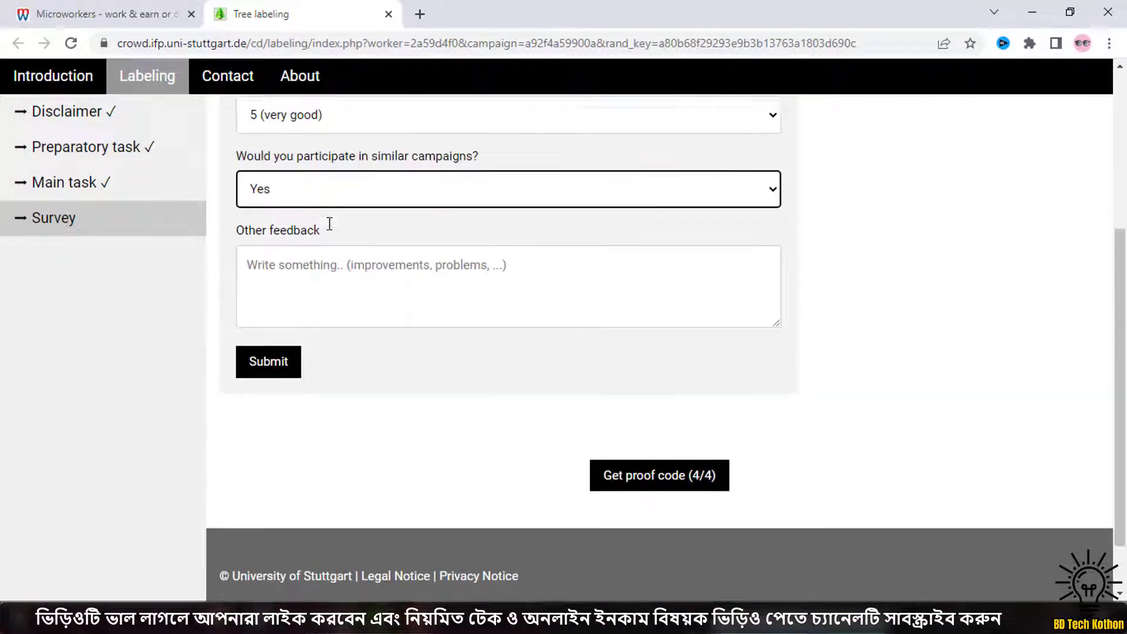
click(329, 298)
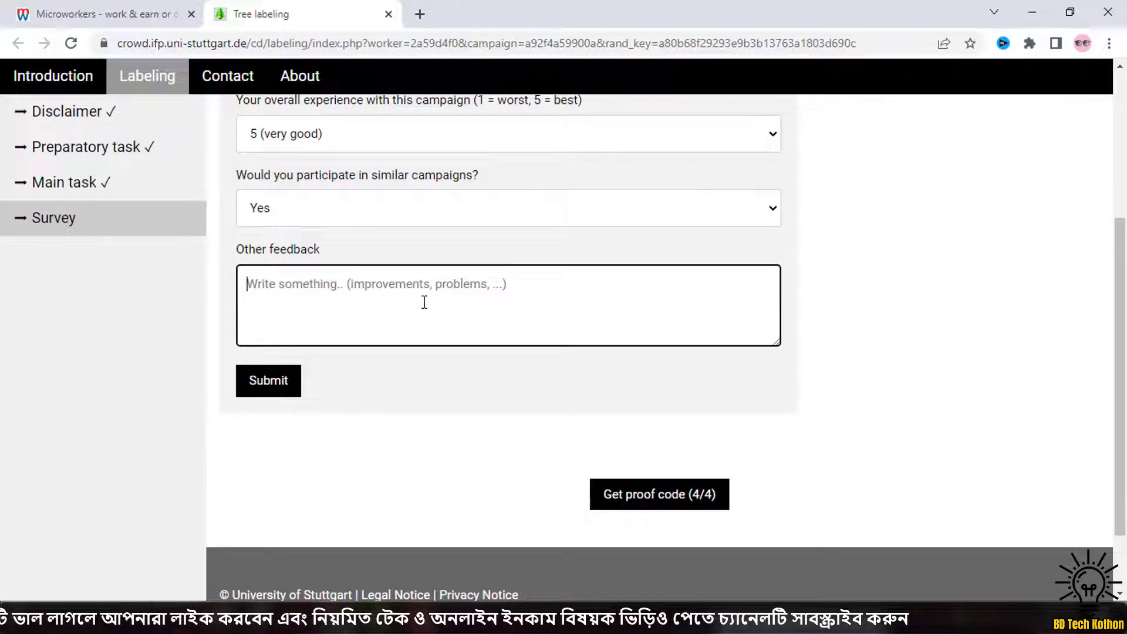
text(I like)
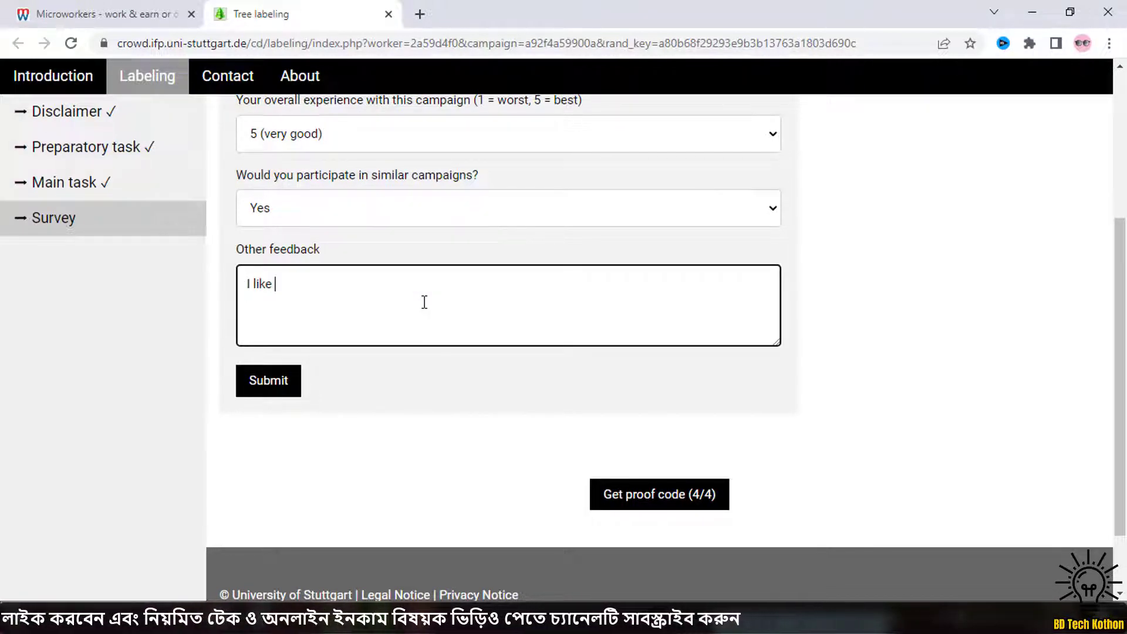
text( this job)
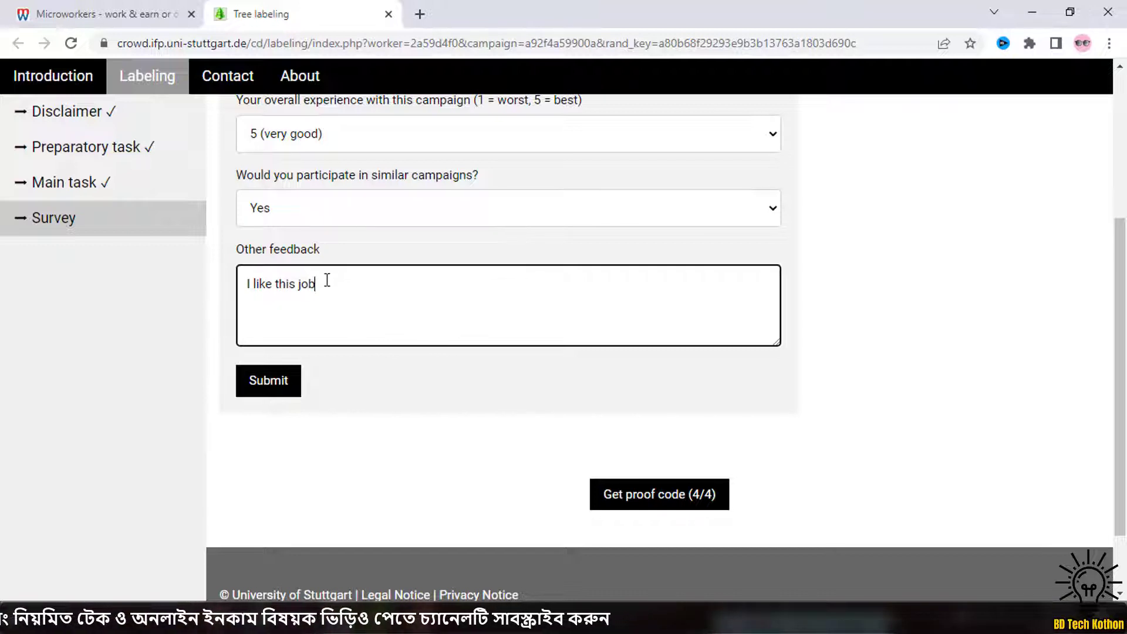
drag(327, 280, 241, 283)
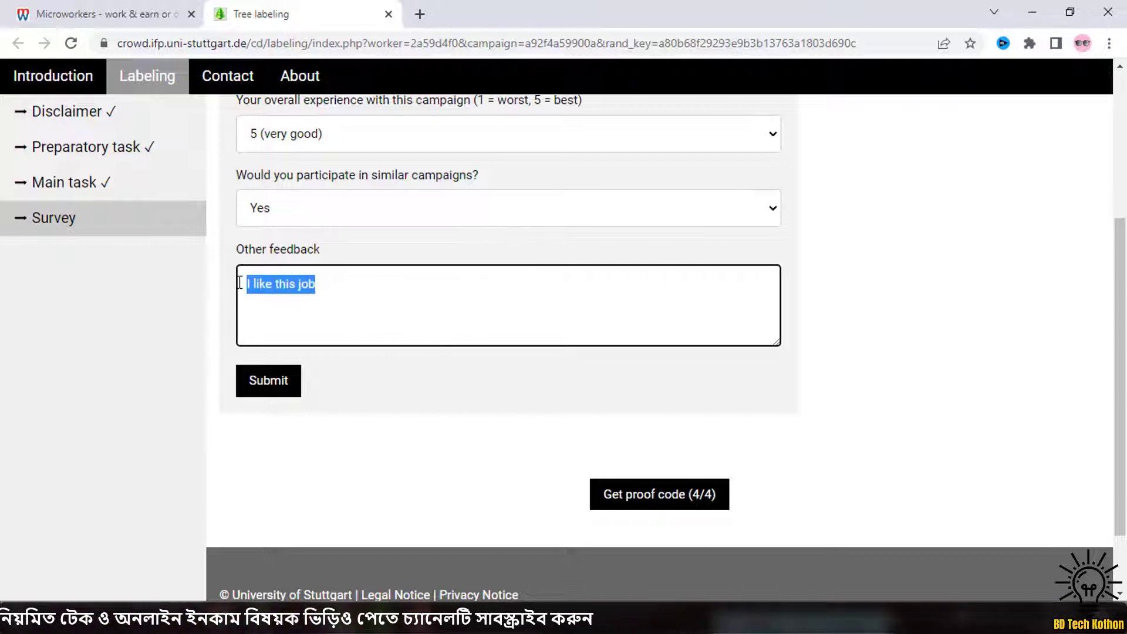
click(351, 279)
Step: Review the survey answers and submit the survey
scroll(406, 352, up, 1)
scroll(382, 352, up, 1)
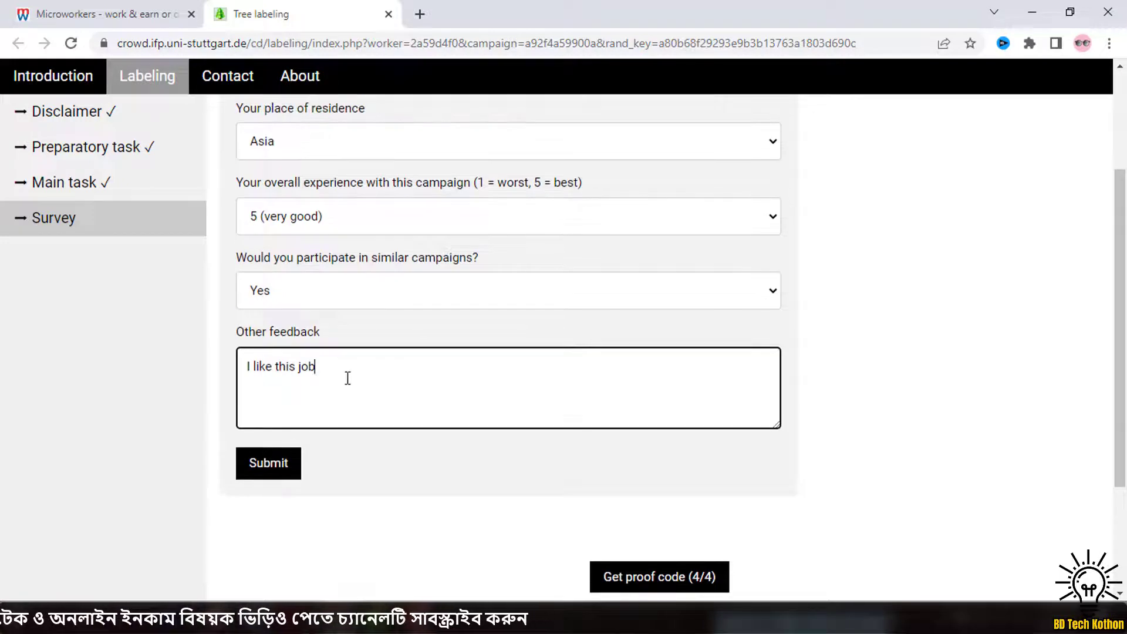
scroll(402, 368, up, 3)
scroll(480, 287, down, 6)
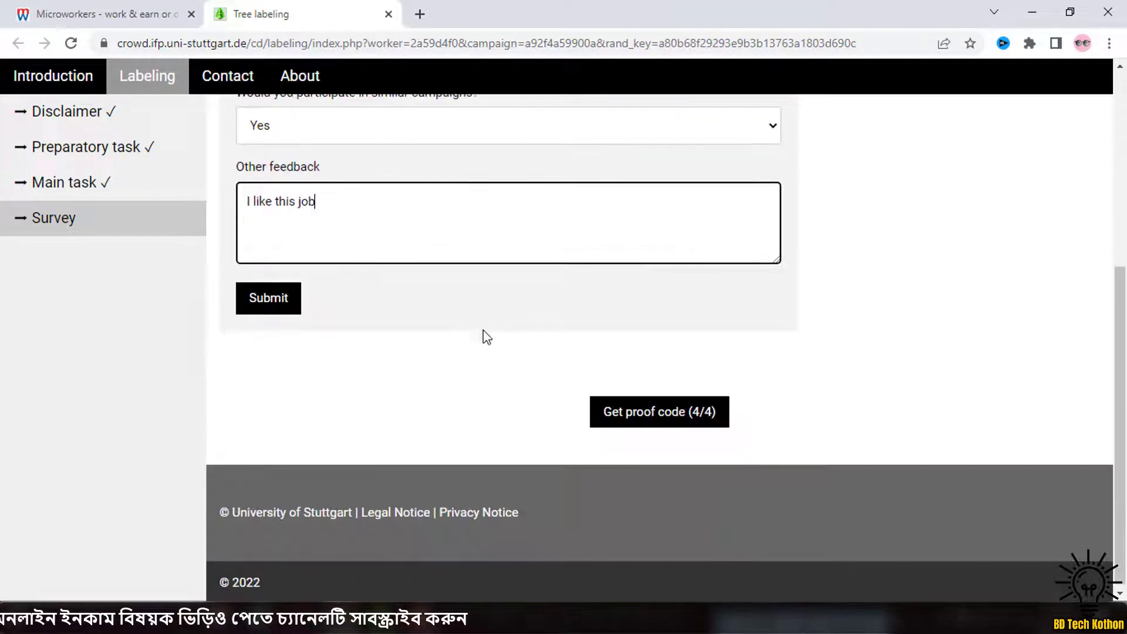
click(270, 312)
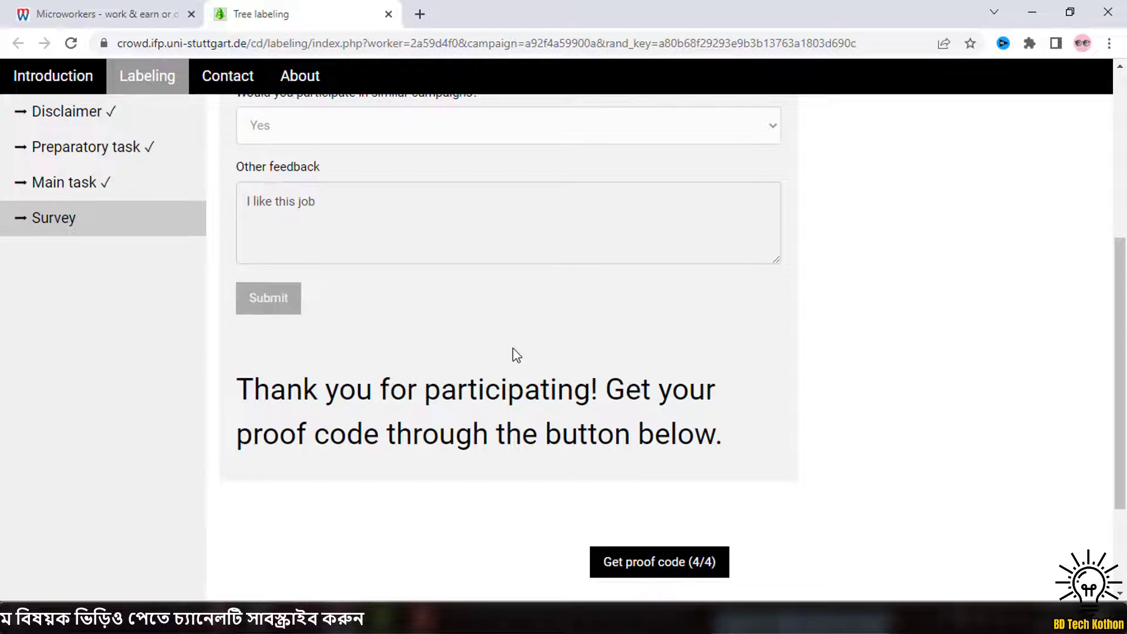
scroll(474, 373, down, 2)
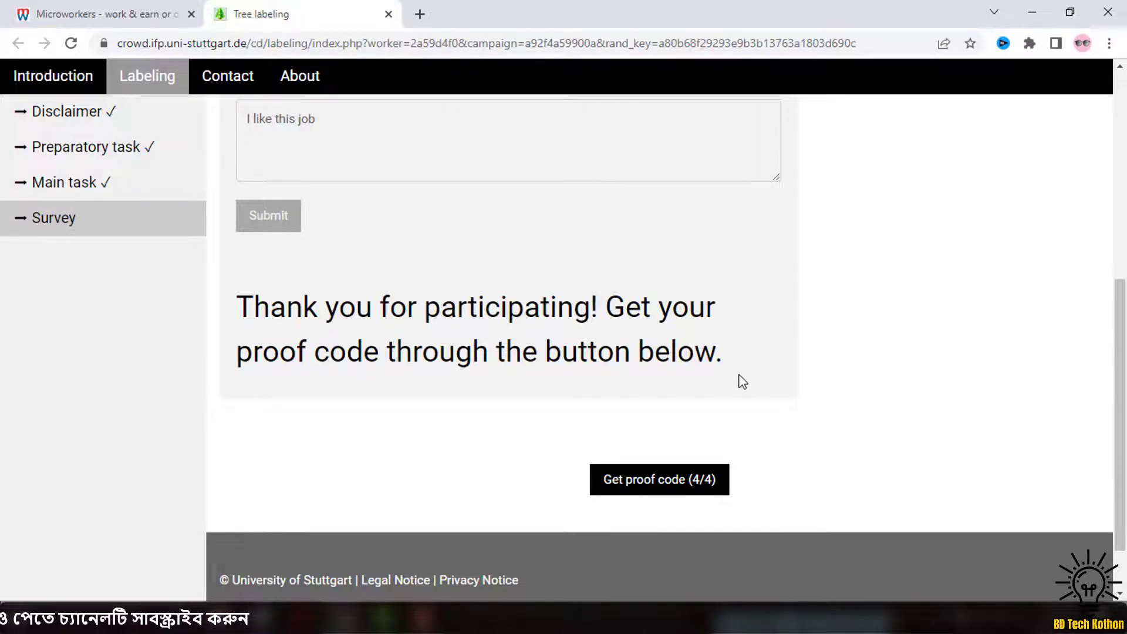
Step: Get the proof code for the completed labeling campaign and read the instructions on its page
scroll(742, 382, down, 2)
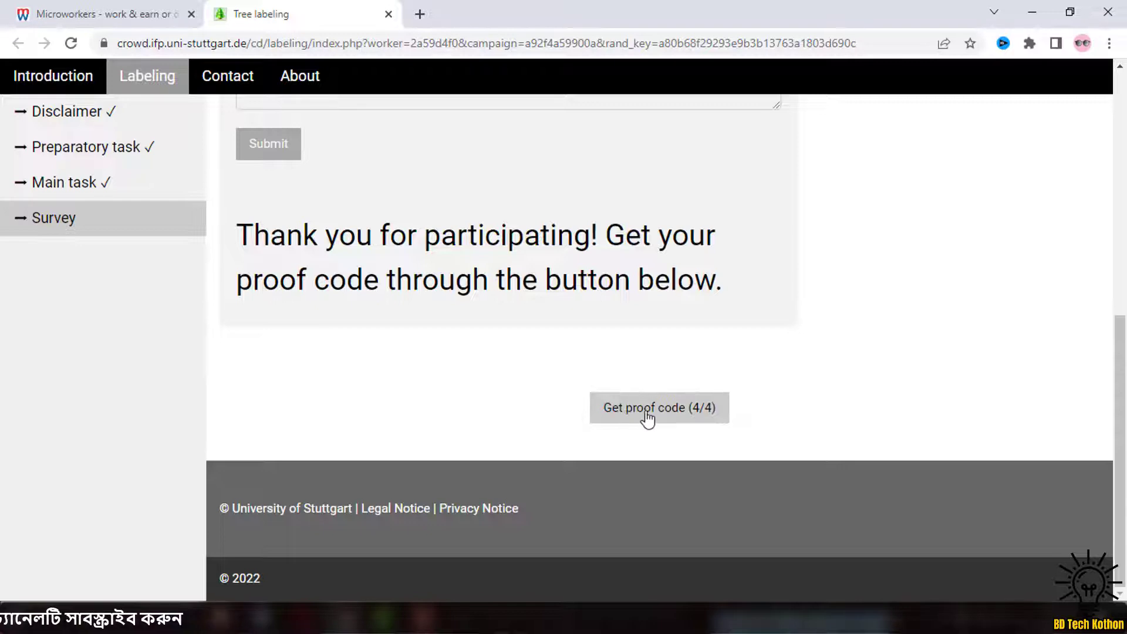
click(666, 417)
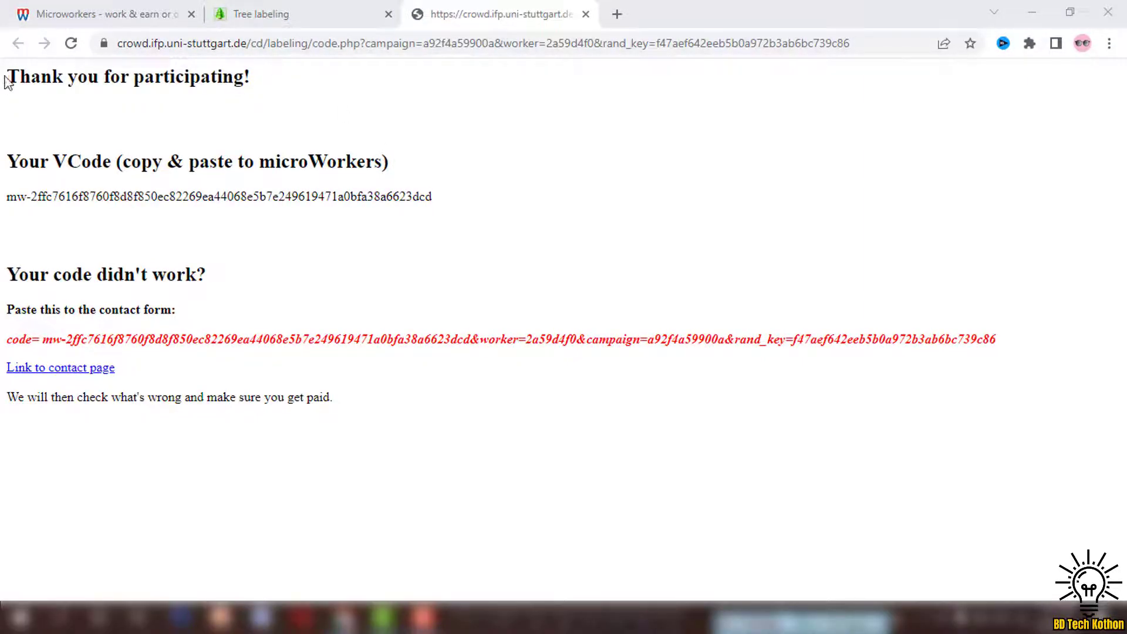
drag(8, 76, 186, 85)
drag(282, 86, 175, 82)
drag(32, 164, 111, 166)
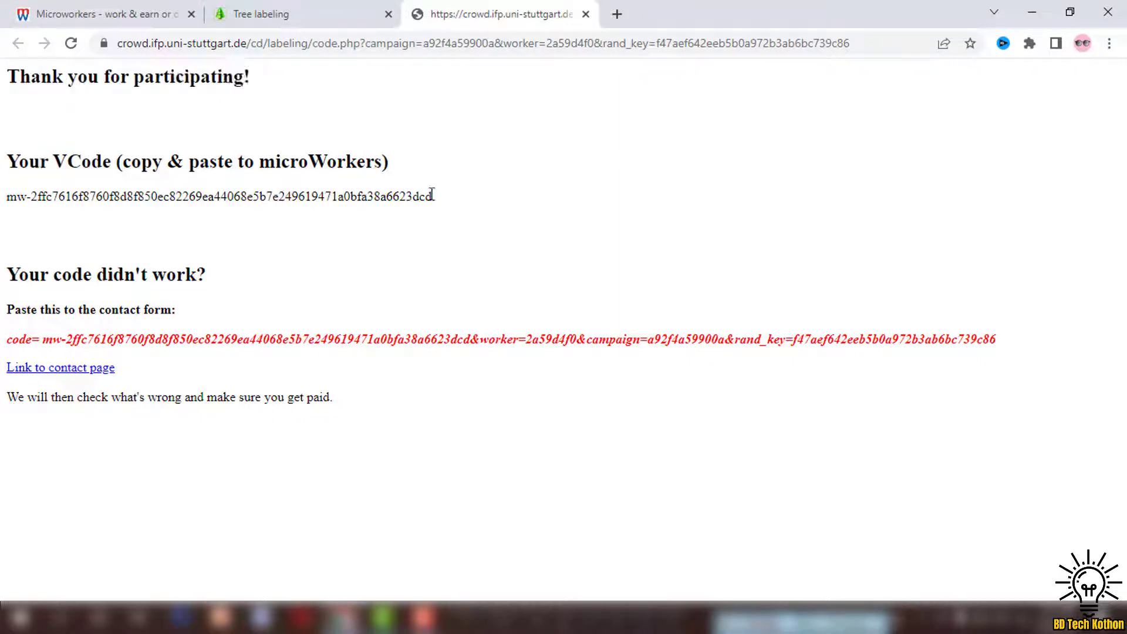
Step: Copy the full VCode shown for Microworkers
drag(432, 196, 3, 203)
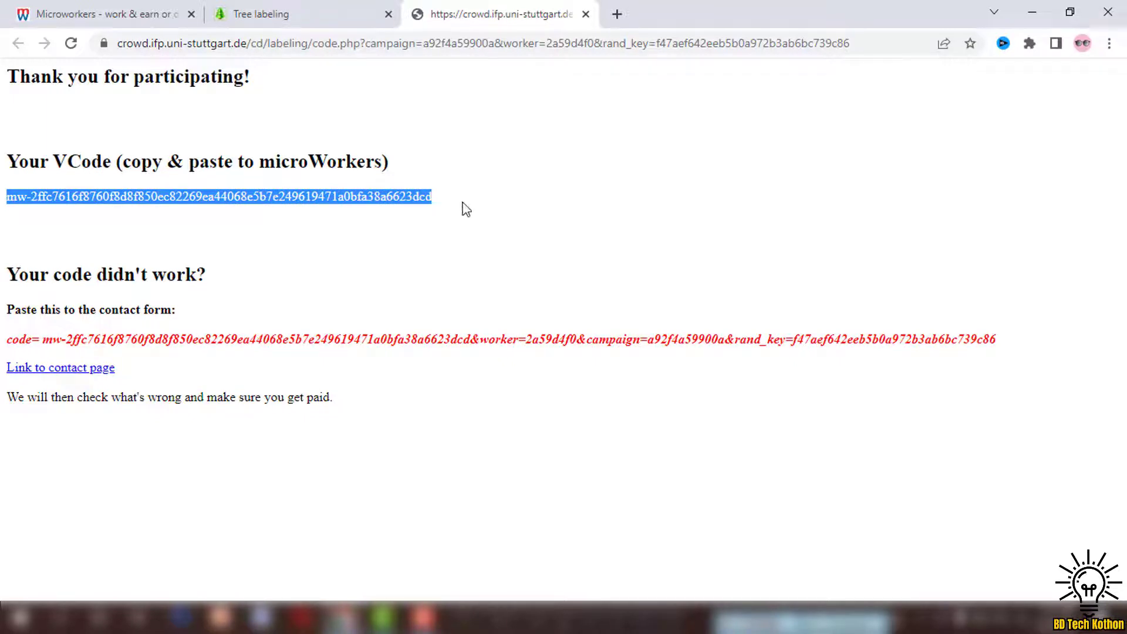
drag(463, 199, 2, 202)
right_click(200, 197)
click(236, 210)
click(444, 201)
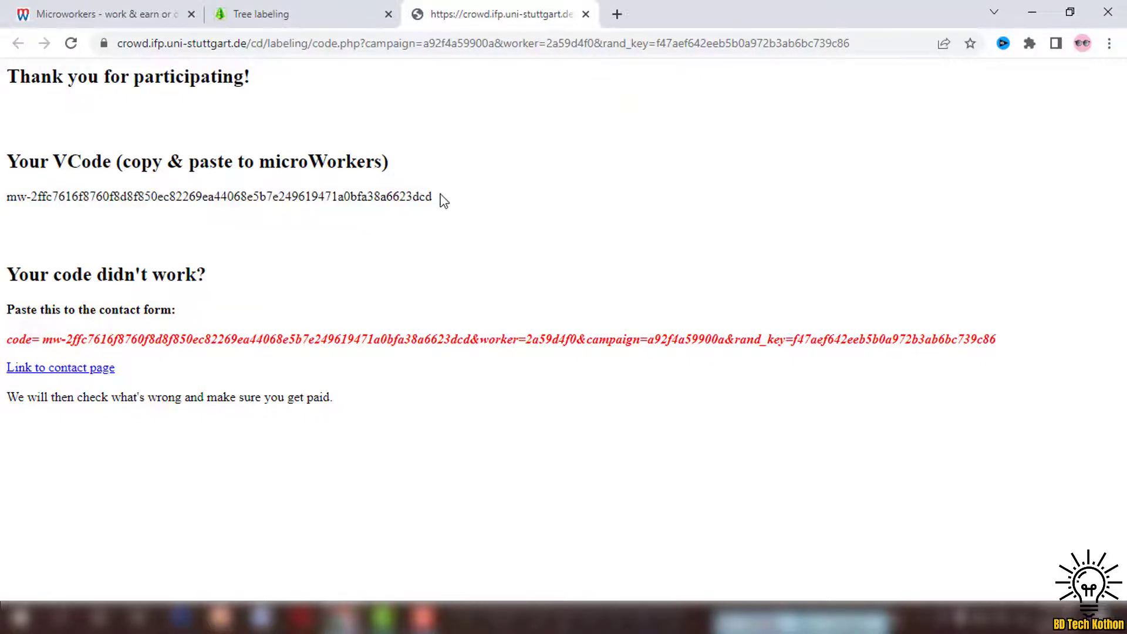
Step: Return to the Microworkers job details page and check the time left to submit proof
click(79, 7)
scroll(367, 229, up, 1)
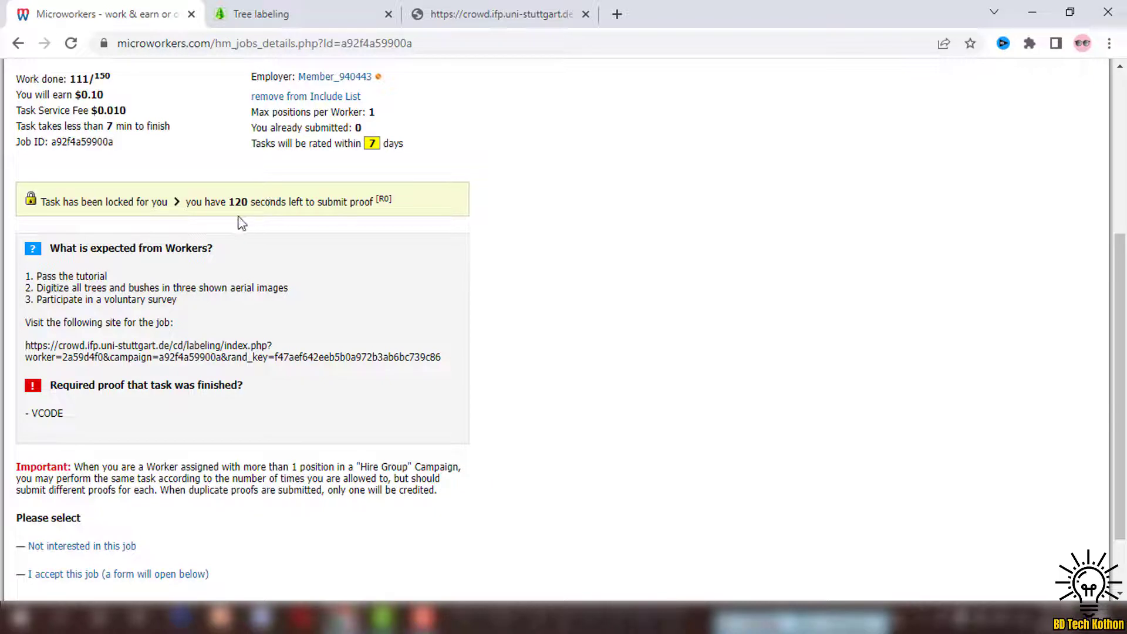
drag(212, 204, 270, 202)
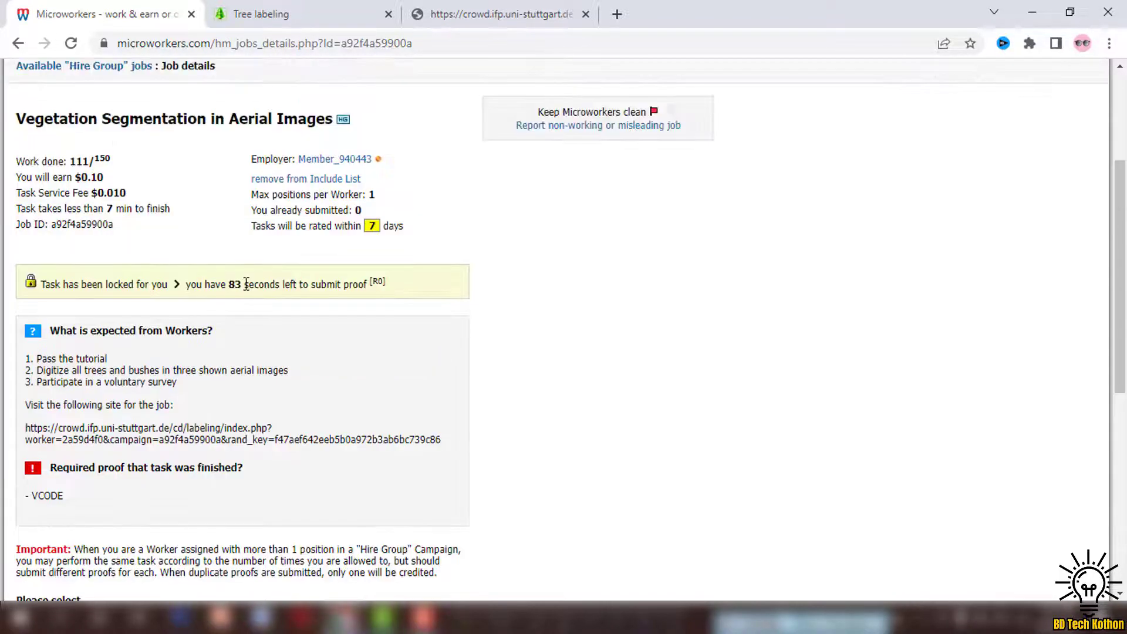
drag(242, 286, 215, 286)
Step: Paste the copied proof code into the VCODE field of the job's proof form
scroll(200, 285, down, 4)
scroll(200, 497, down, 3)
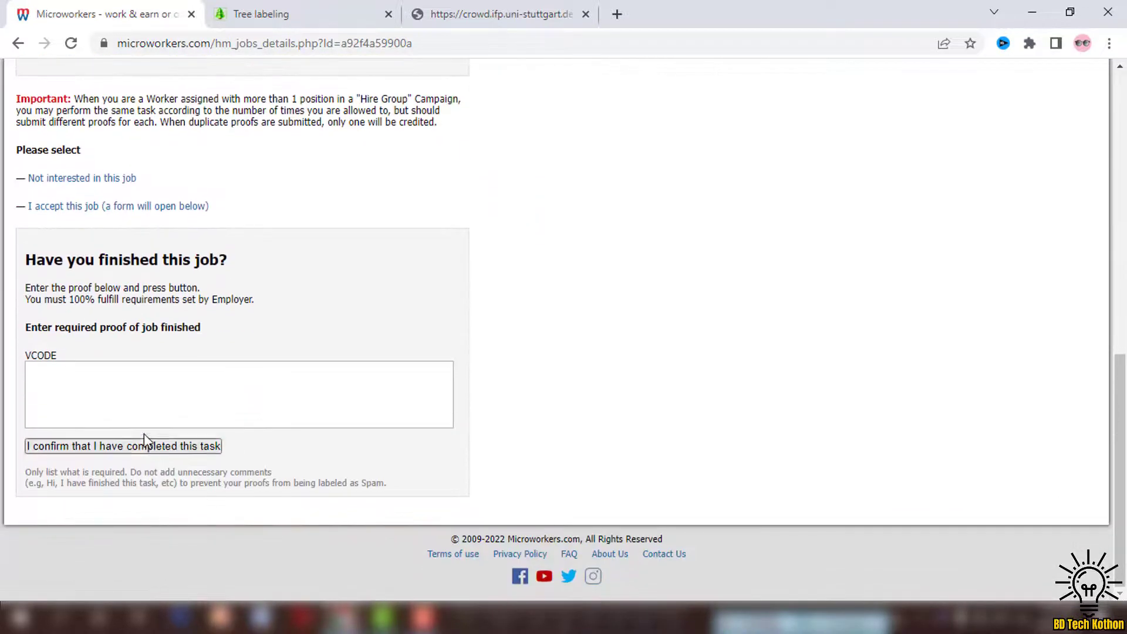
click(127, 396)
scroll(282, 302, up, 5)
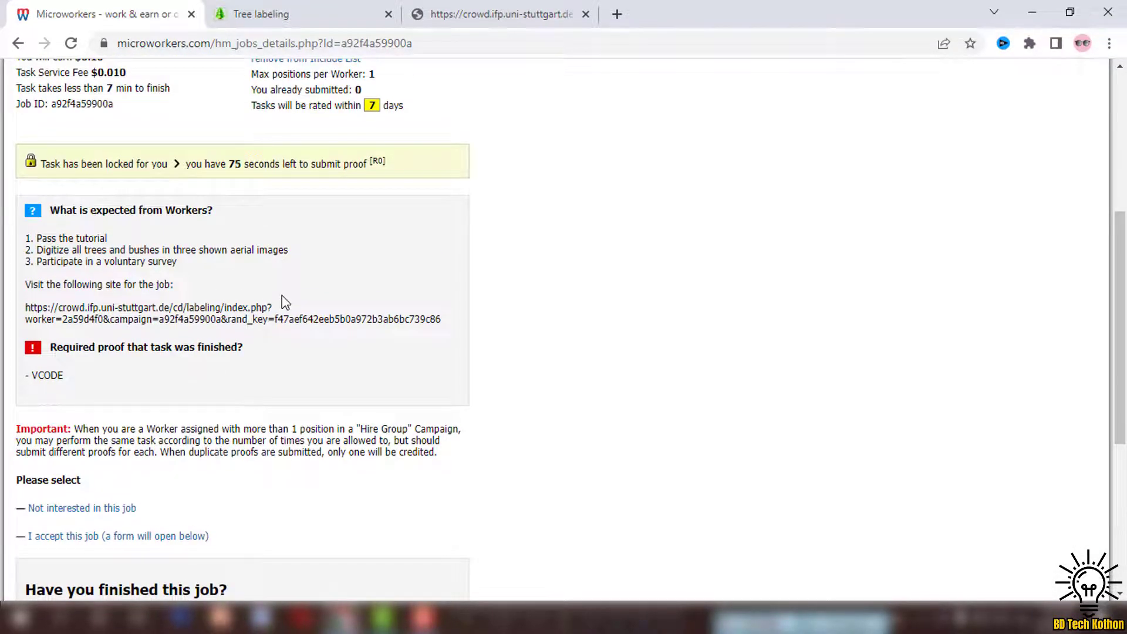
scroll(254, 300, up, 1)
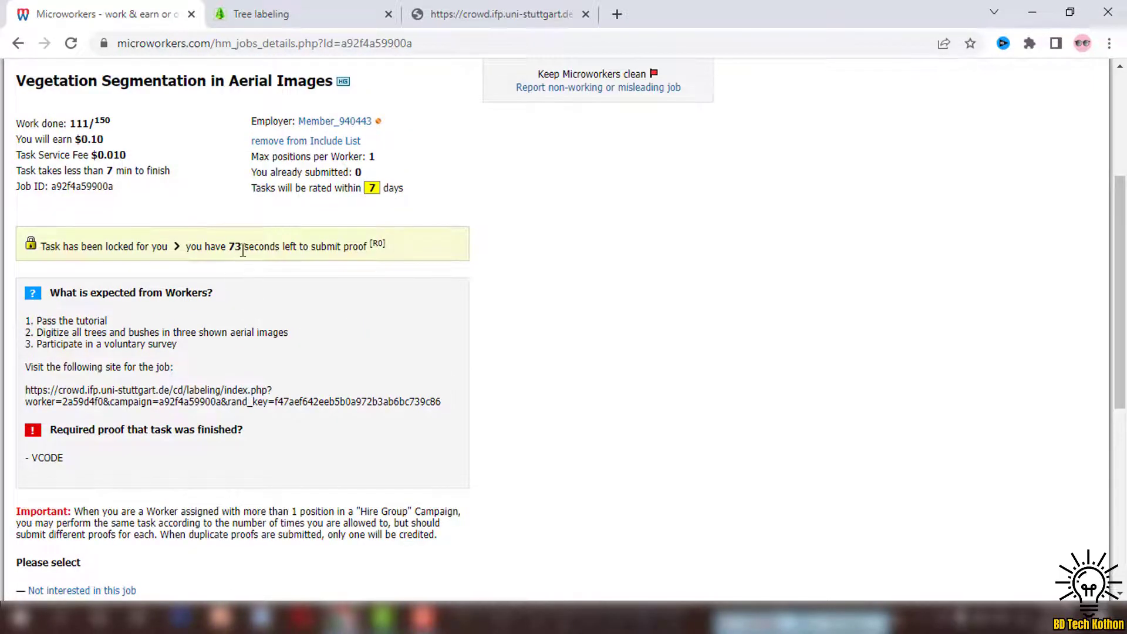
drag(250, 246, 228, 246)
scroll(276, 249, down, 6)
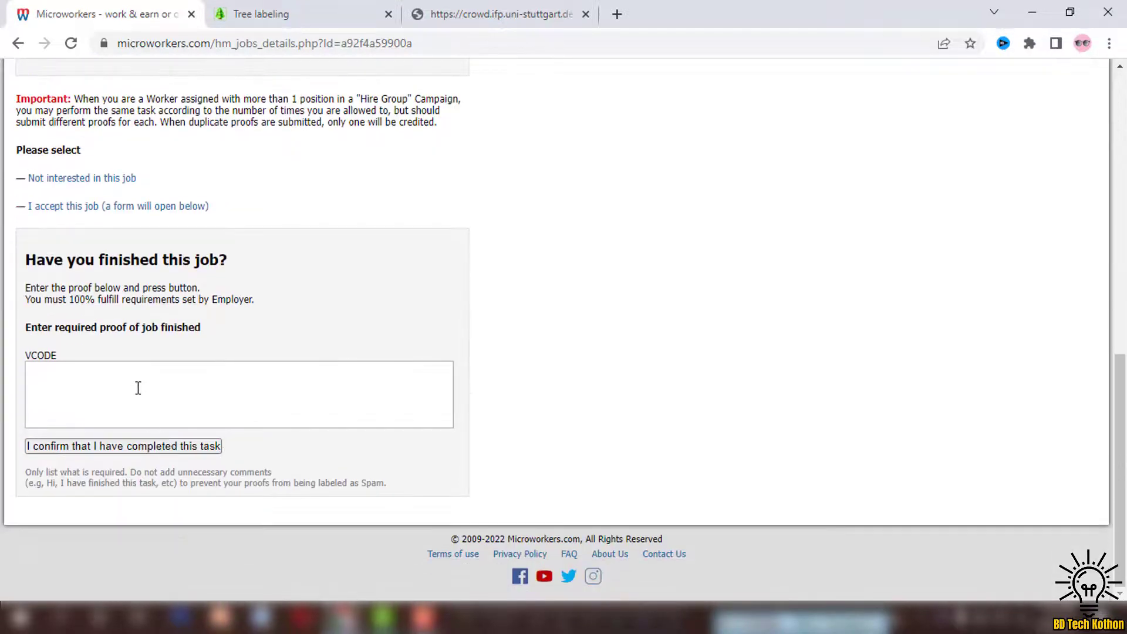
click(138, 387)
key(ctrl+v)
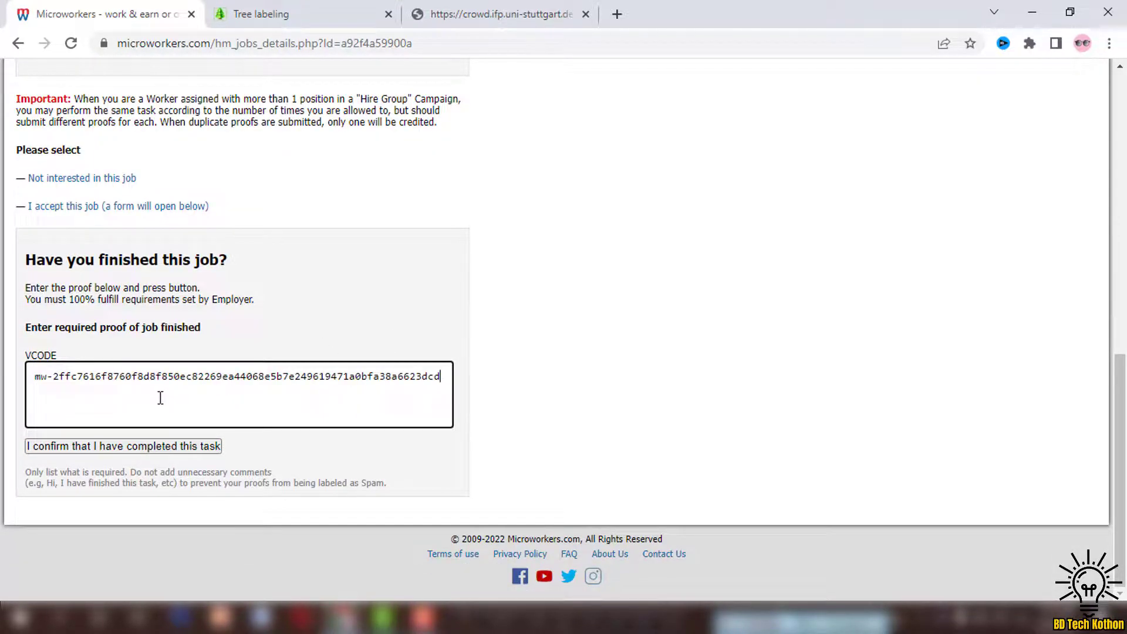
Step: Check the remaining submission time, the job details and the entered proof on the Vegetation Segmentation job page
scroll(293, 378, up, 6)
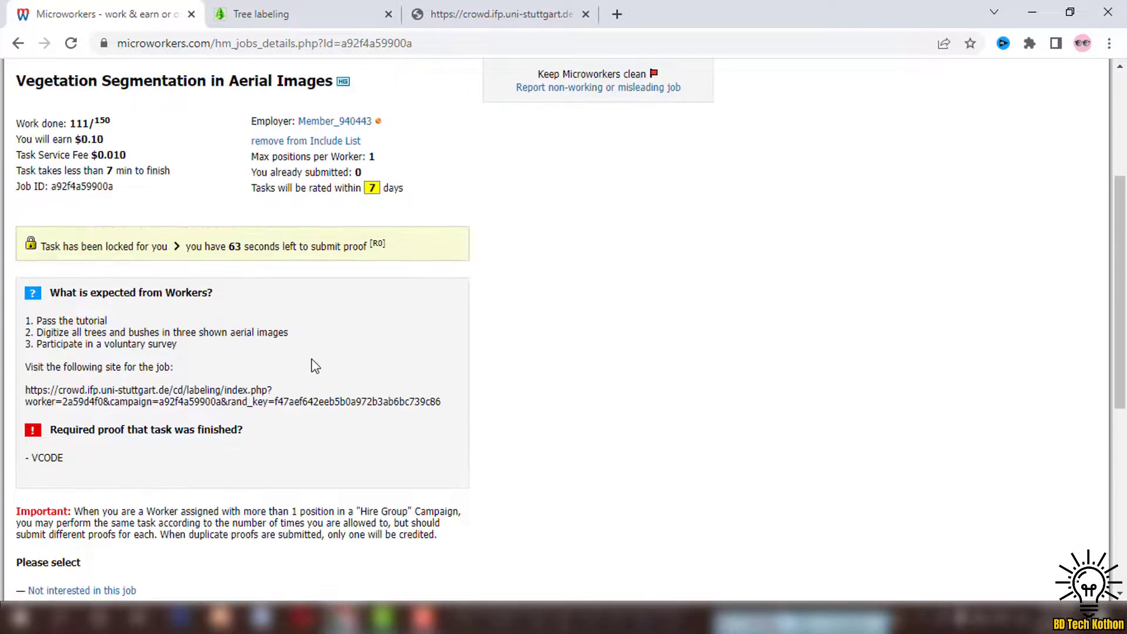
scroll(313, 366, up, 2)
drag(211, 329, 244, 330)
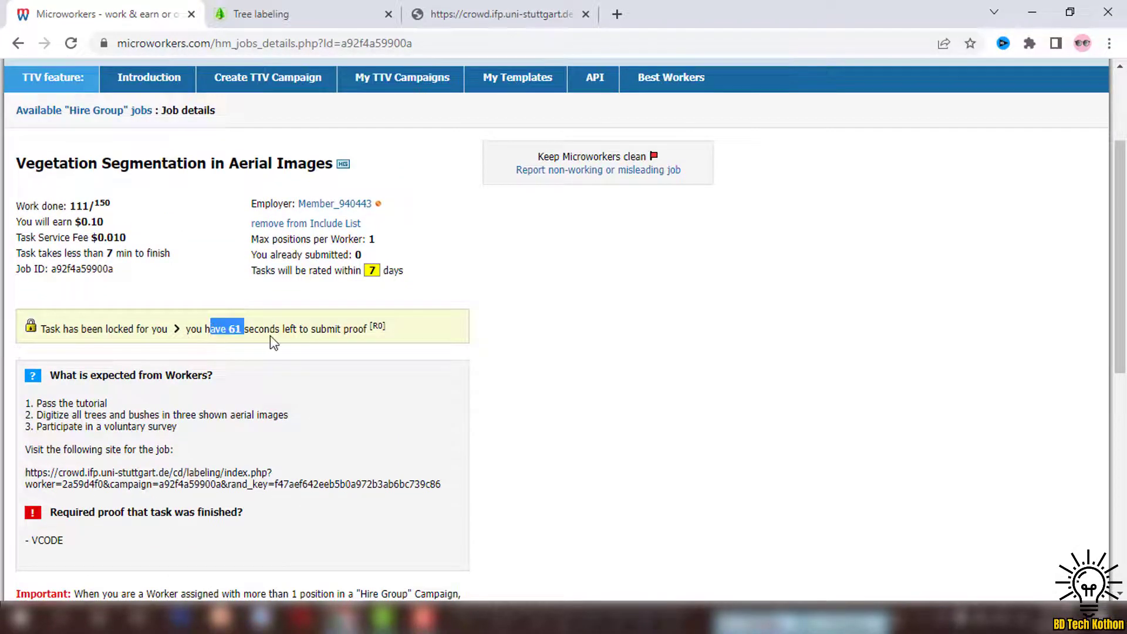
click(274, 344)
scroll(274, 343, down, 6)
click(246, 464)
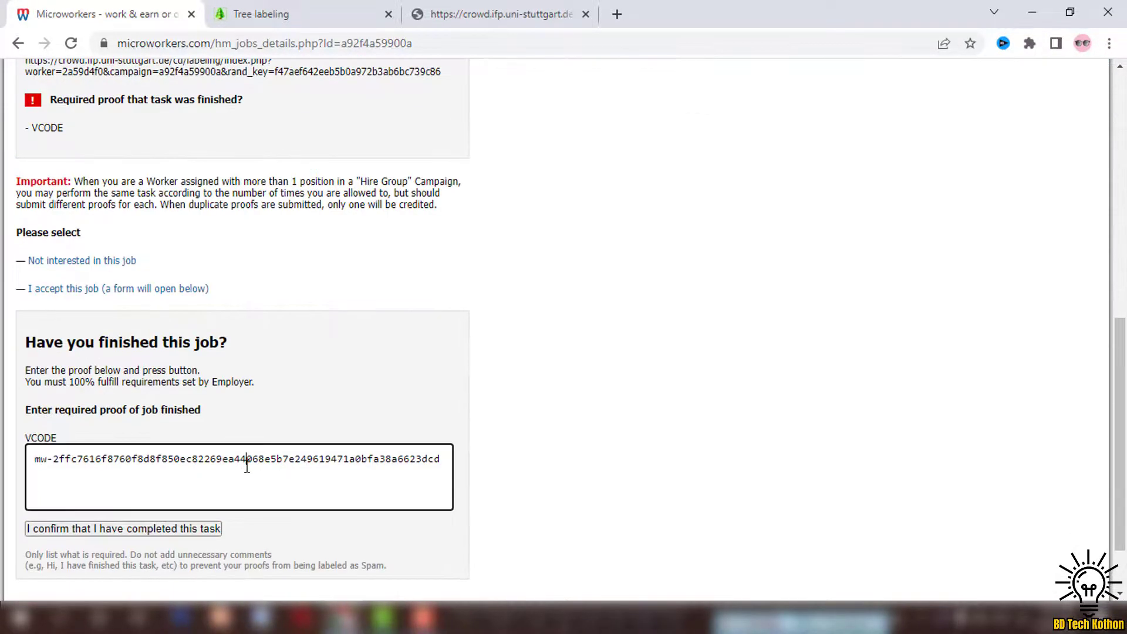
scroll(357, 294, up, 3)
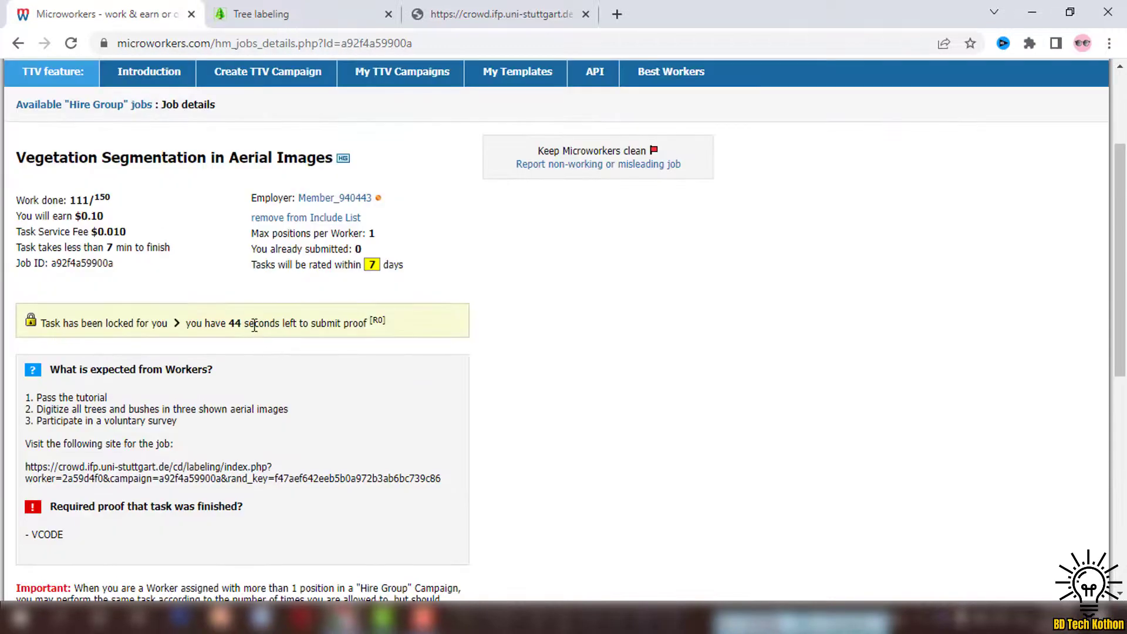
drag(254, 325, 221, 326)
click(307, 338)
scroll(284, 327, up, 3)
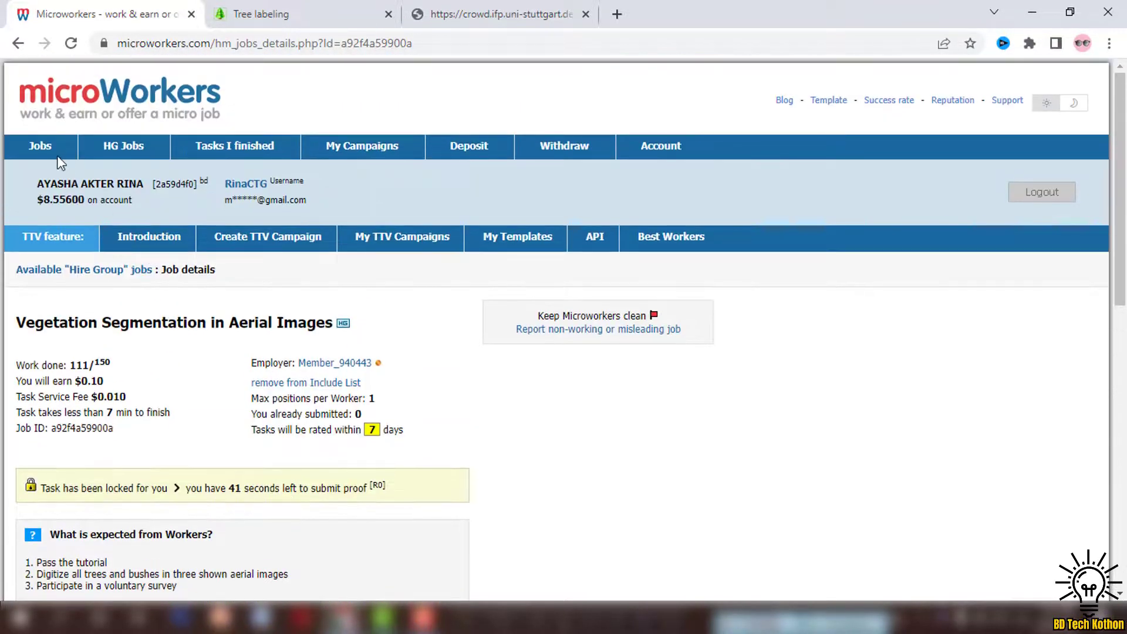
drag(25, 324, 185, 324)
click(241, 316)
scroll(239, 313, down, 1)
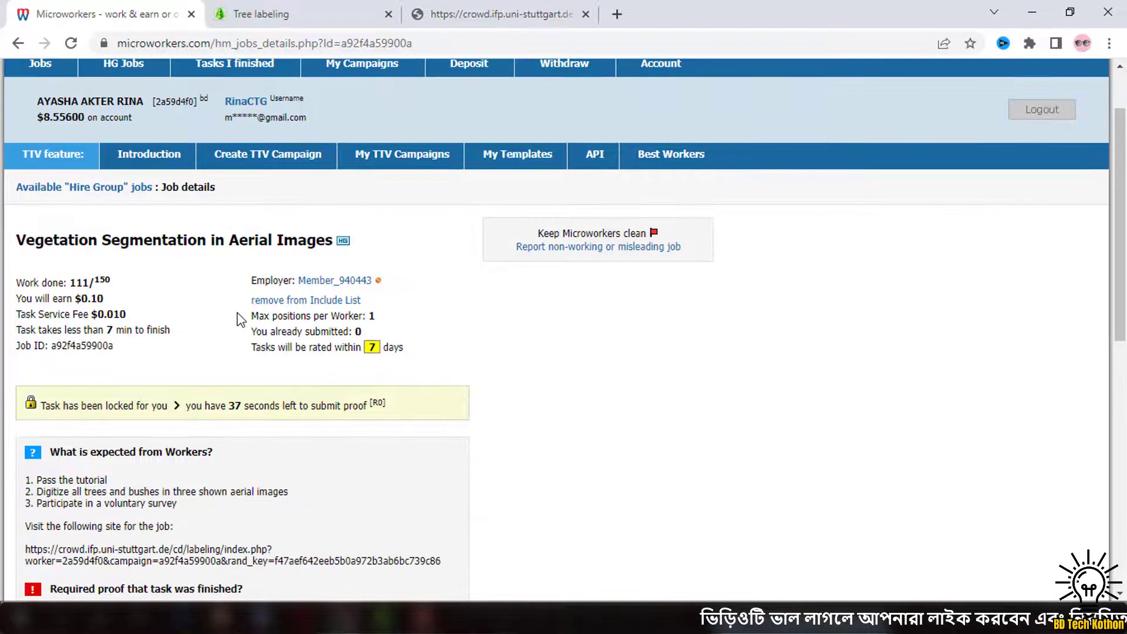
drag(257, 405, 205, 406)
click(351, 404)
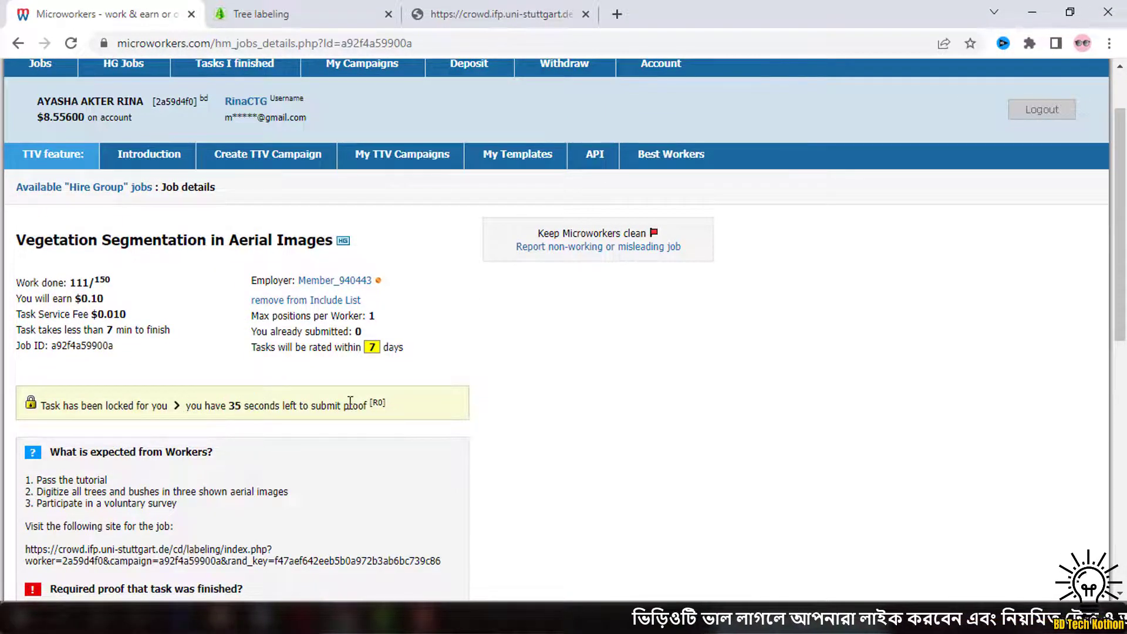
scroll(254, 400, down, 1)
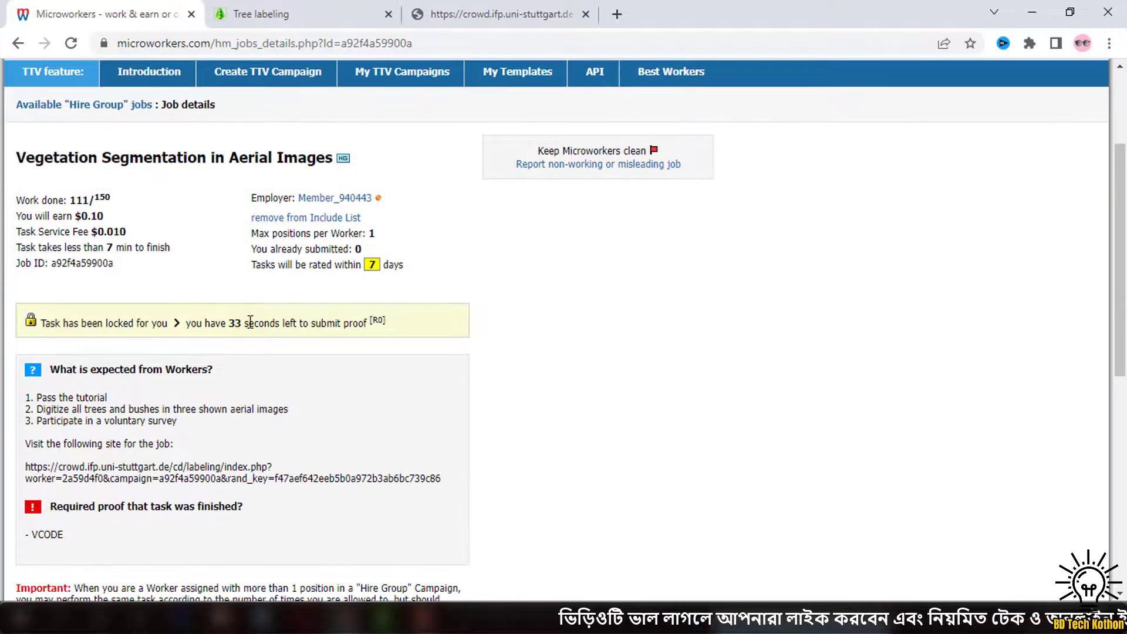
drag(249, 323, 229, 323)
Step: Submit the proof by confirming the task is completed, and close the Tree labeling and proof code pages
scroll(485, 383, down, 6)
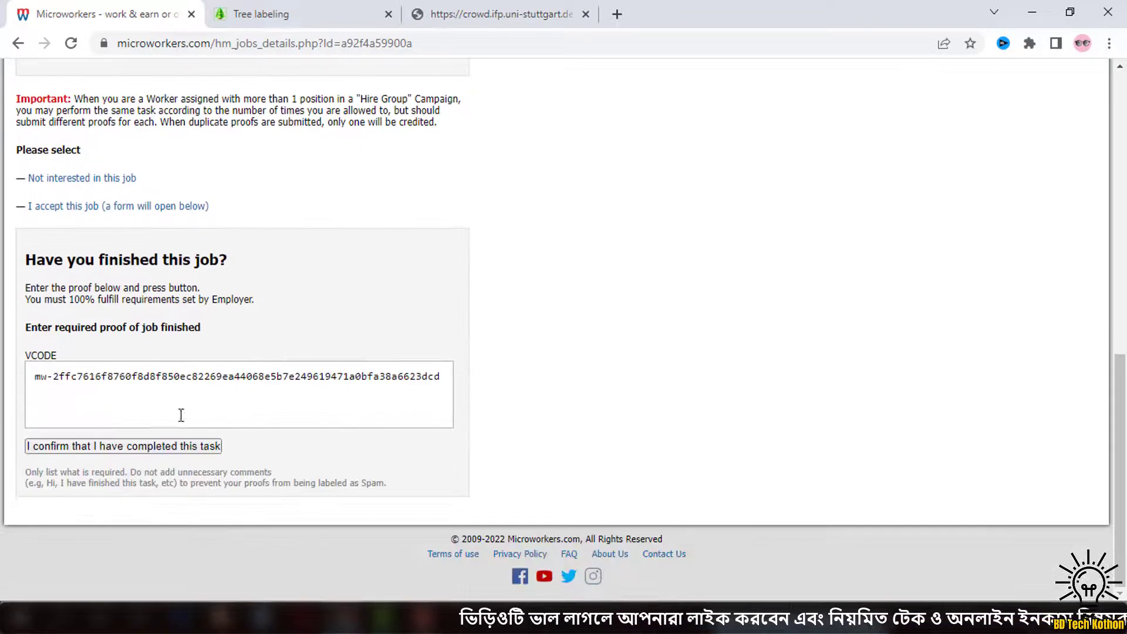
click(241, 390)
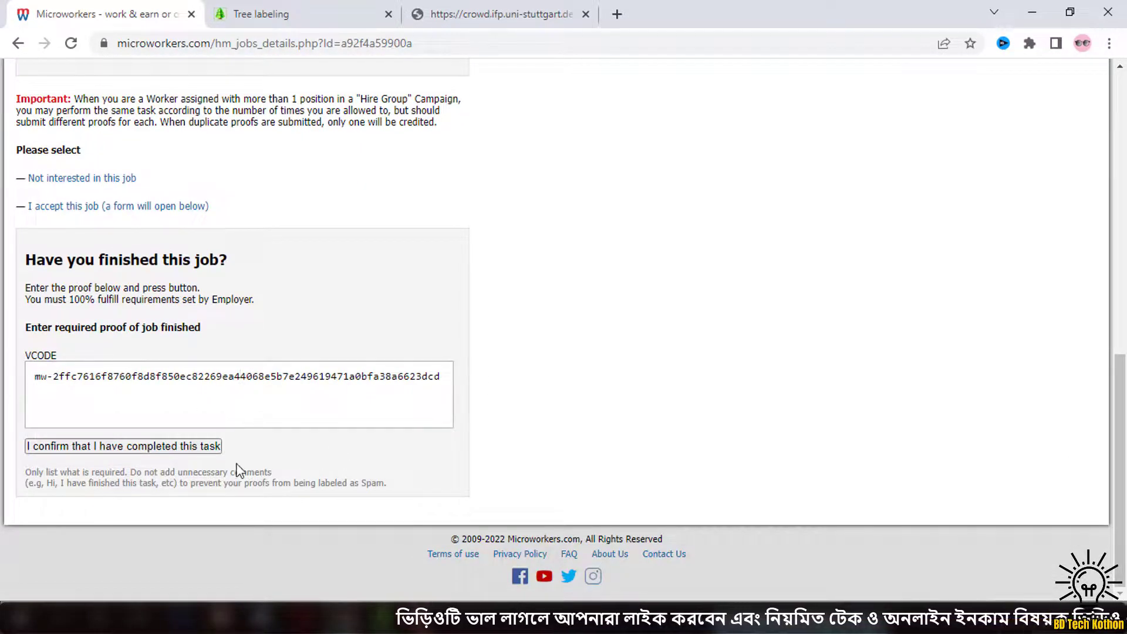
click(143, 450)
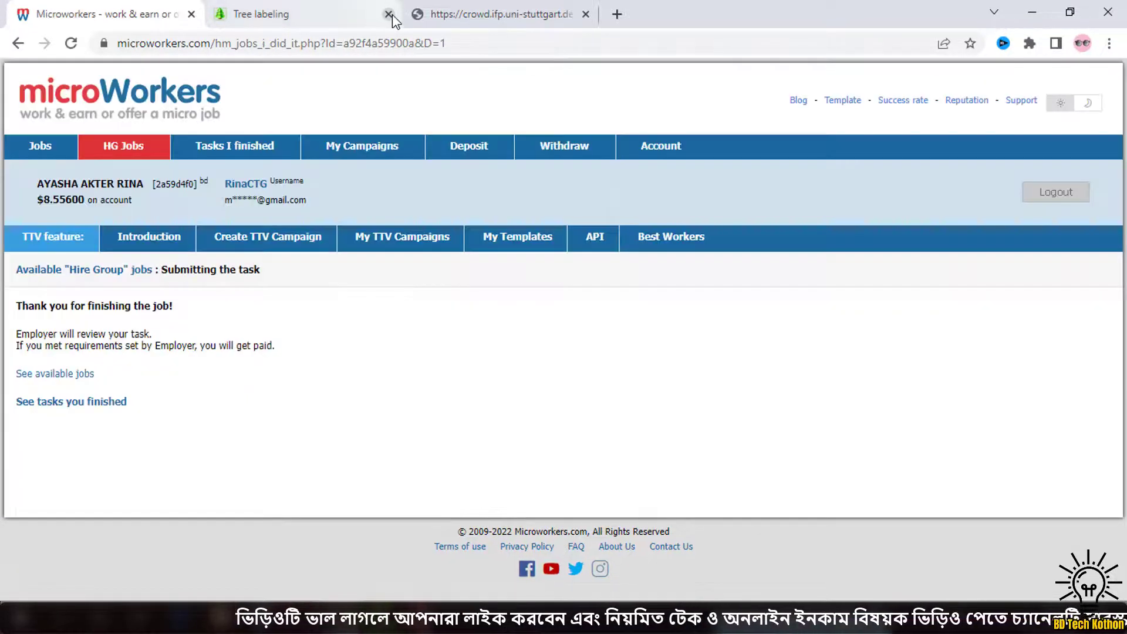
click(388, 14)
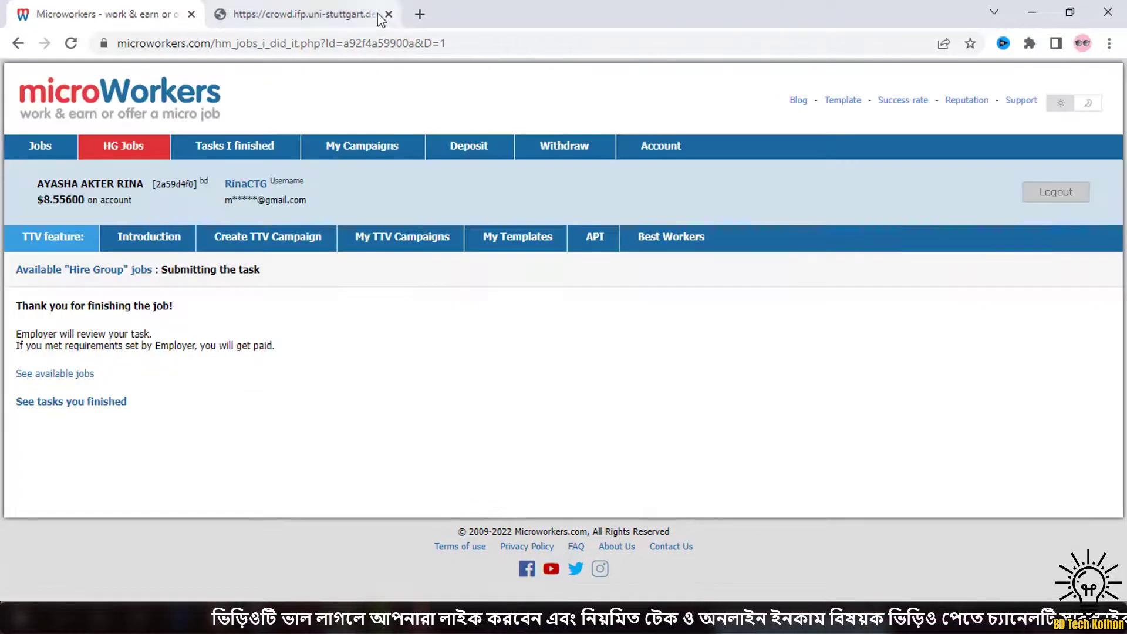
click(385, 14)
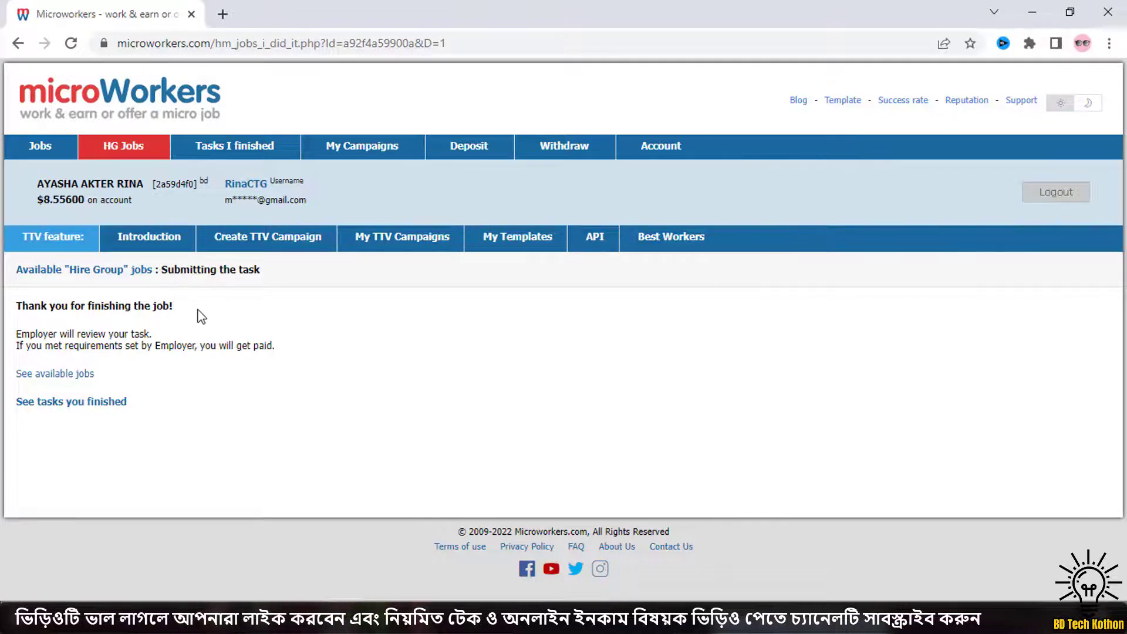
Step: View the available jobs, and open the finished "Hire Group" tasks
click(45, 158)
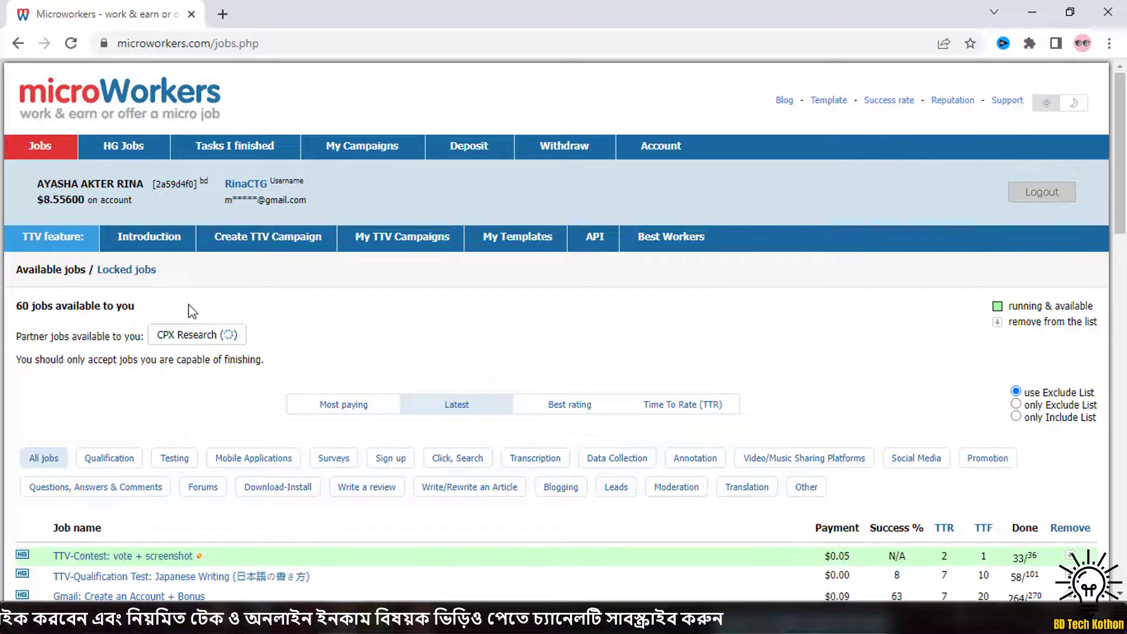
click(234, 153)
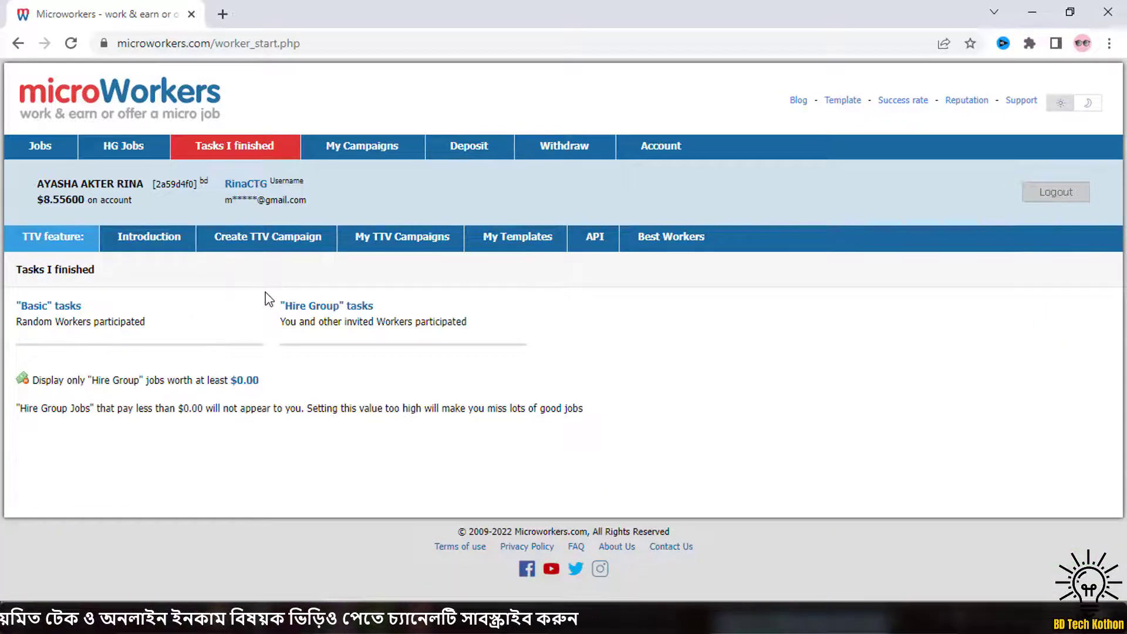
click(316, 312)
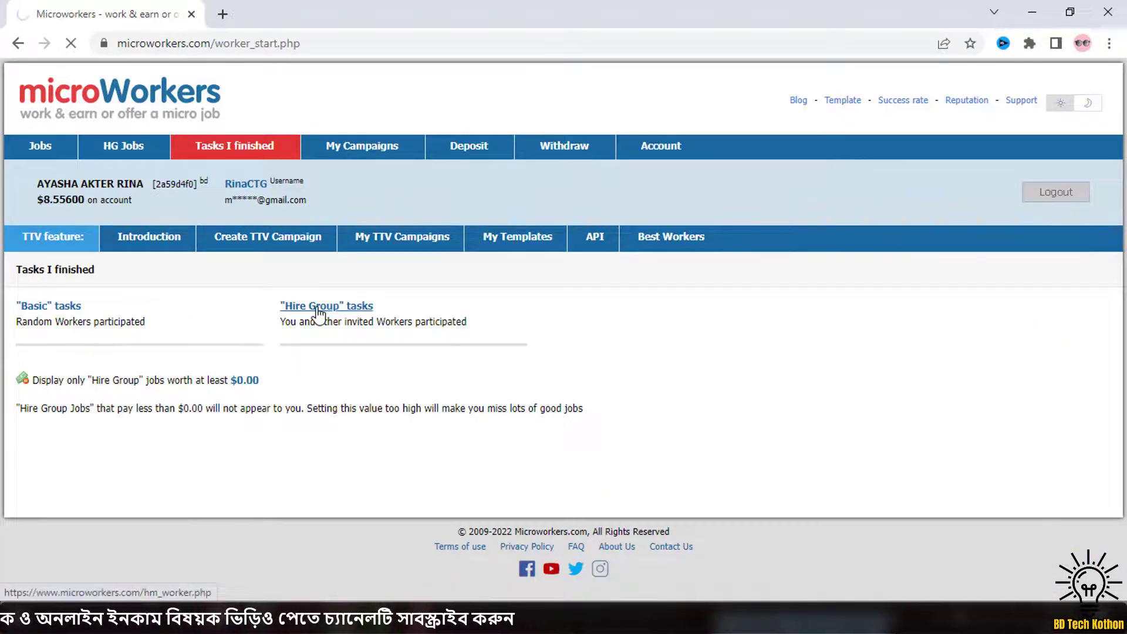